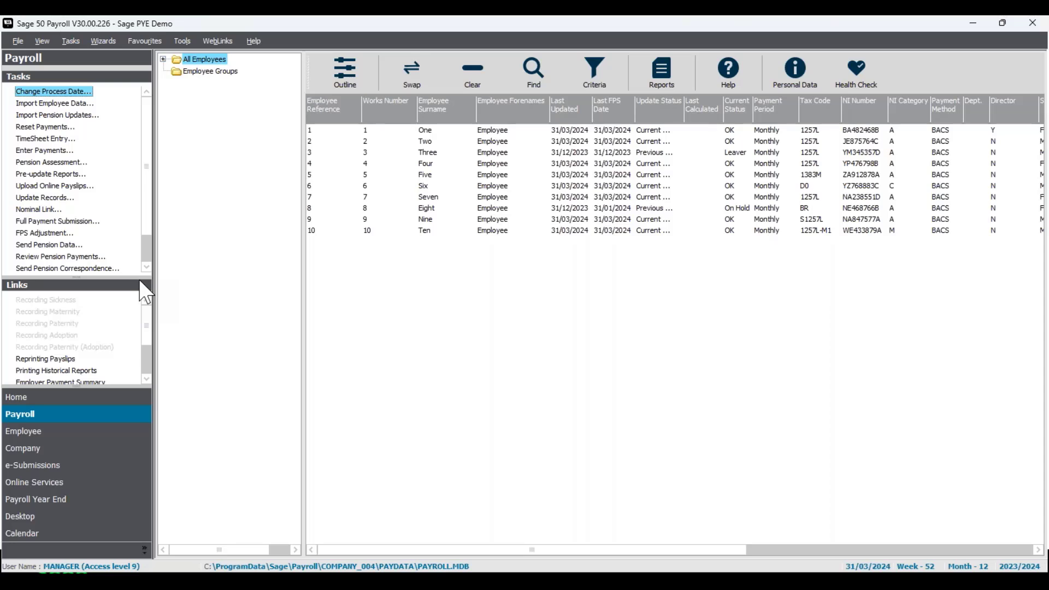
- Change the payroll process date to 05/04/2024
click(77, 92)
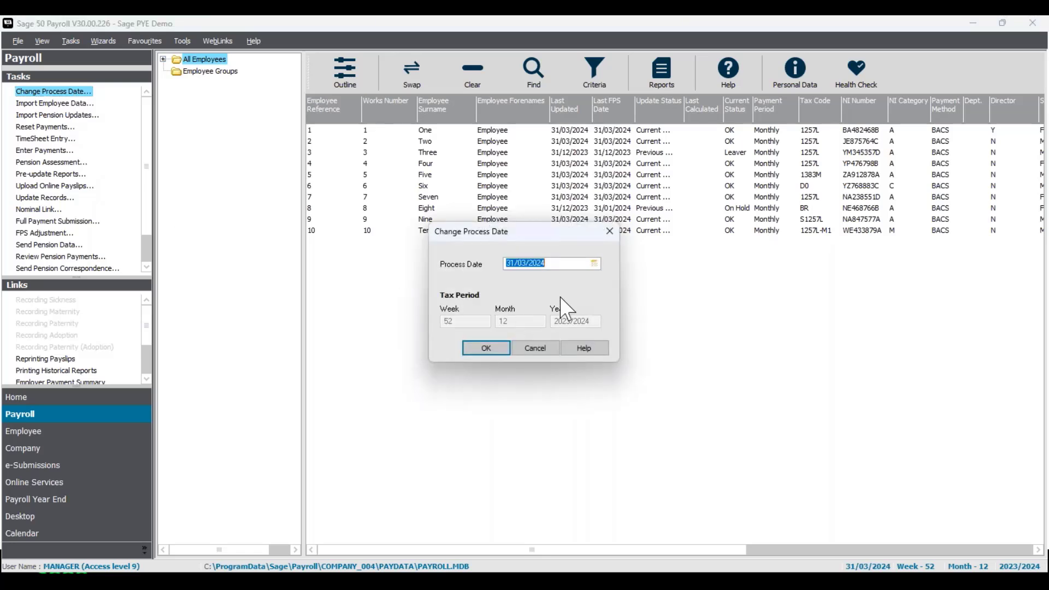
click(595, 263)
click(605, 277)
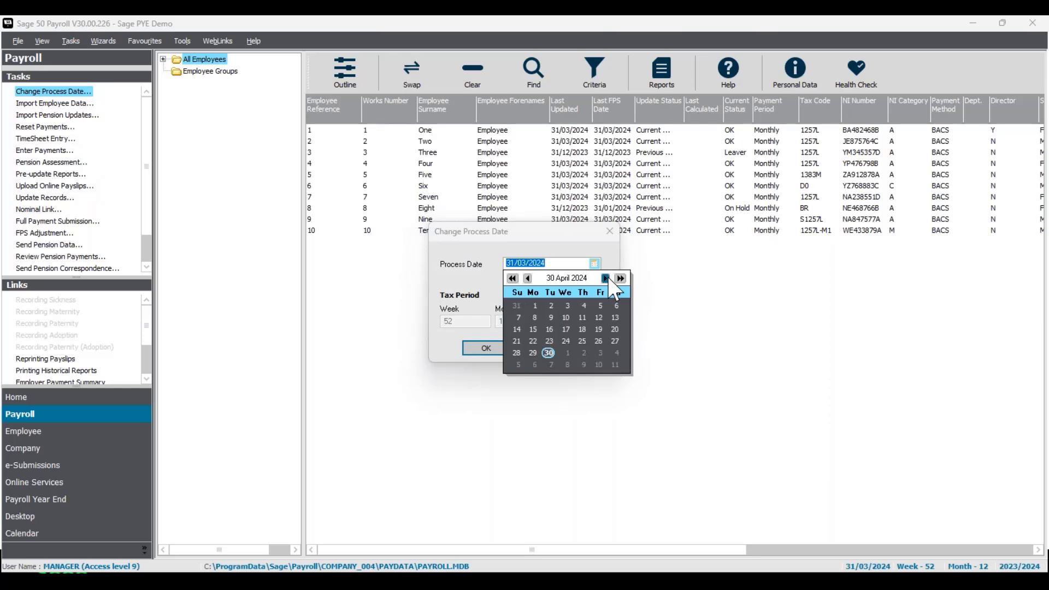
click(598, 306)
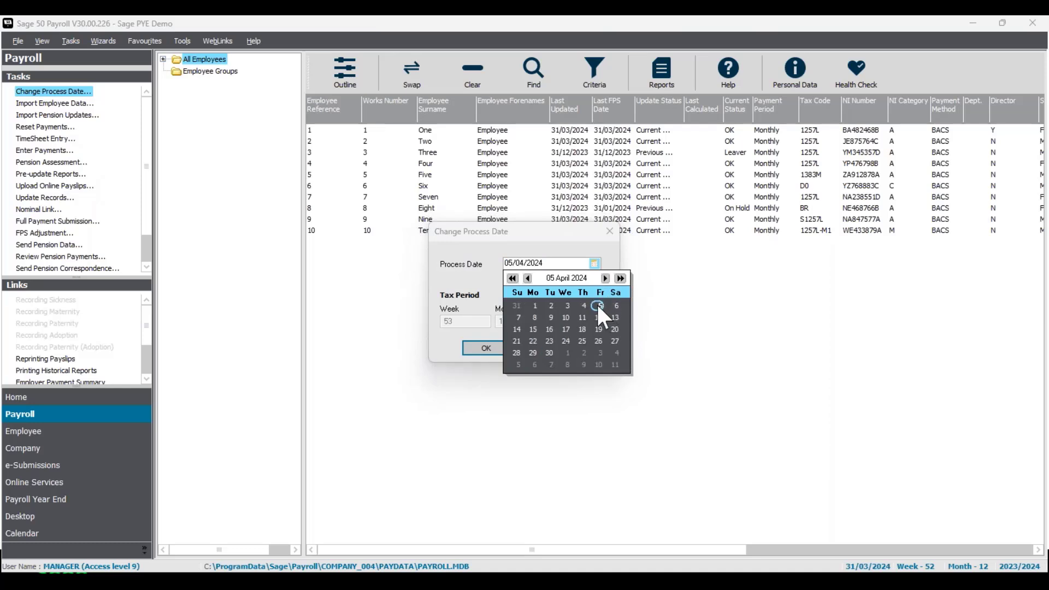
click(477, 275)
click(494, 347)
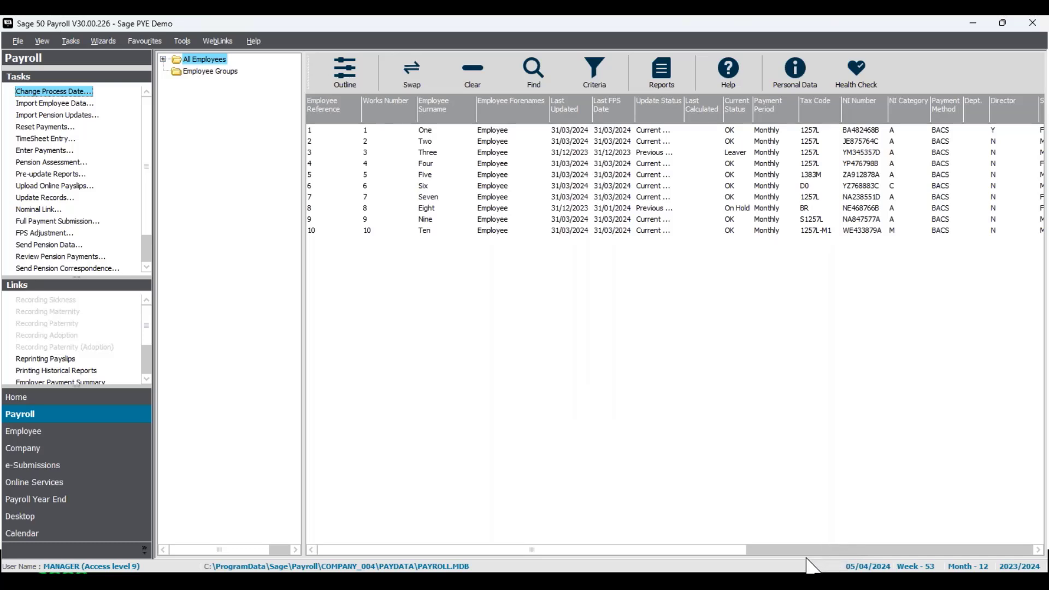
- Choose 2023/2024 as the payroll year end tax year, clearing employee selections and leaving the cessation date blank
click(115, 499)
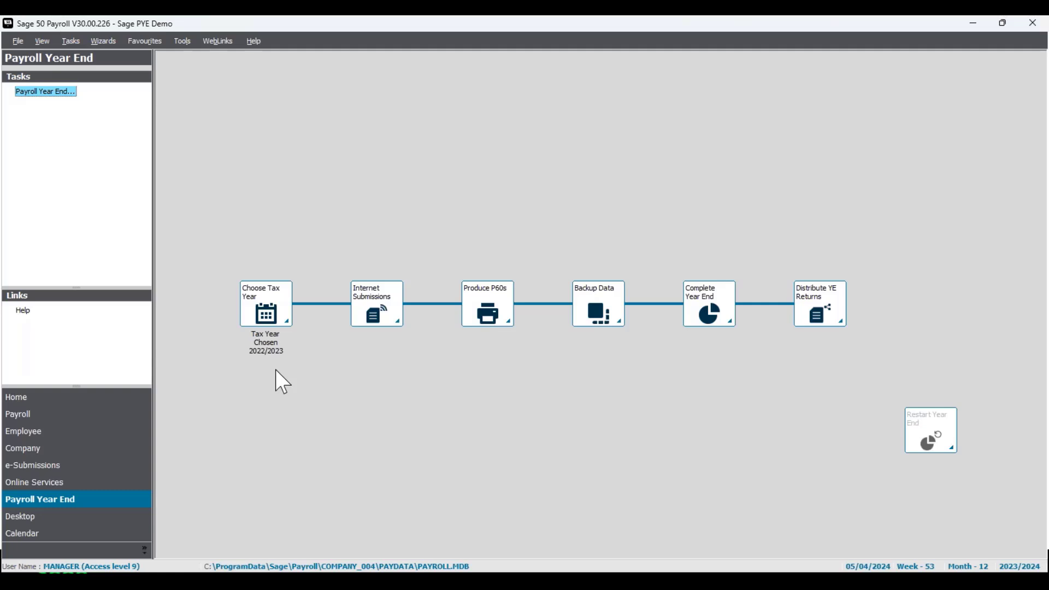
click(263, 307)
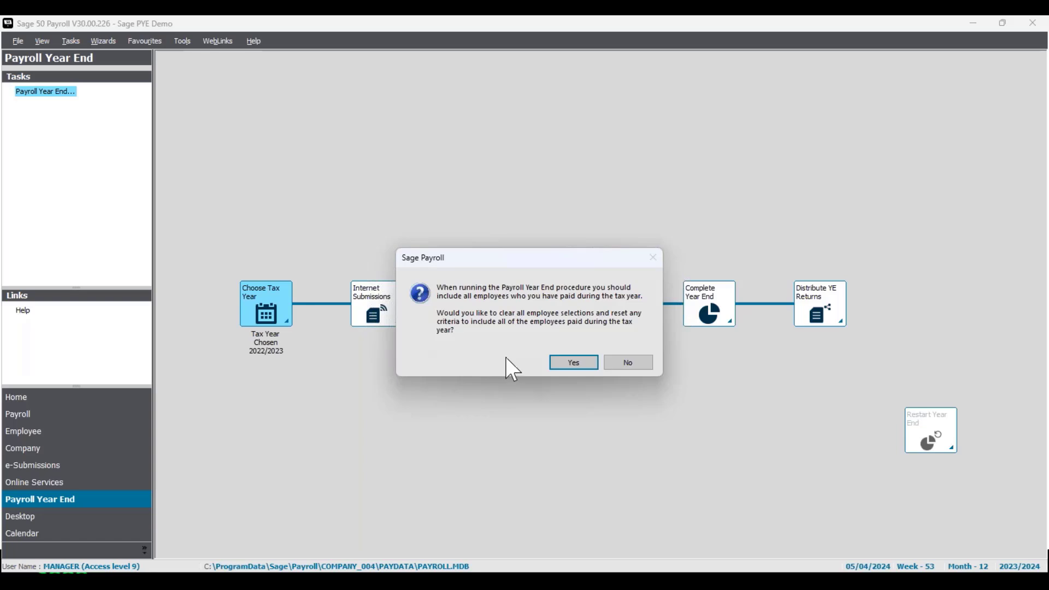
click(574, 362)
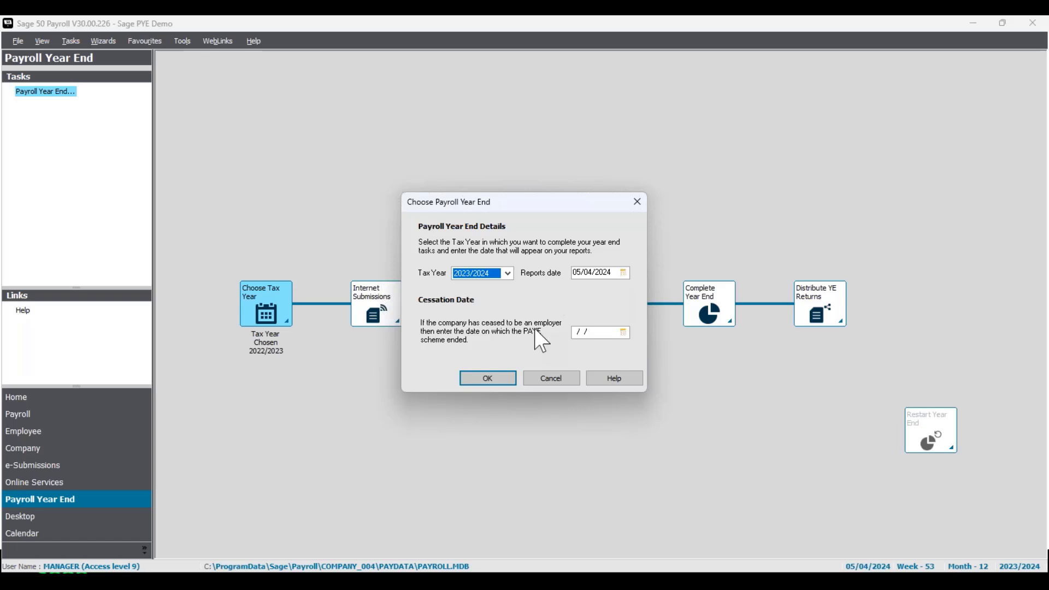
click(606, 334)
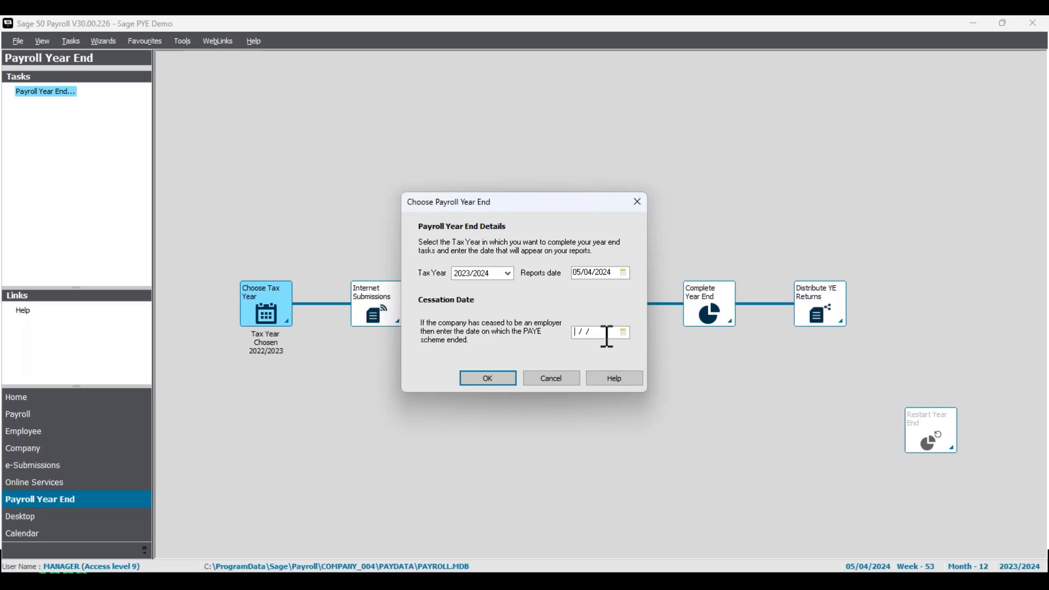
click(500, 377)
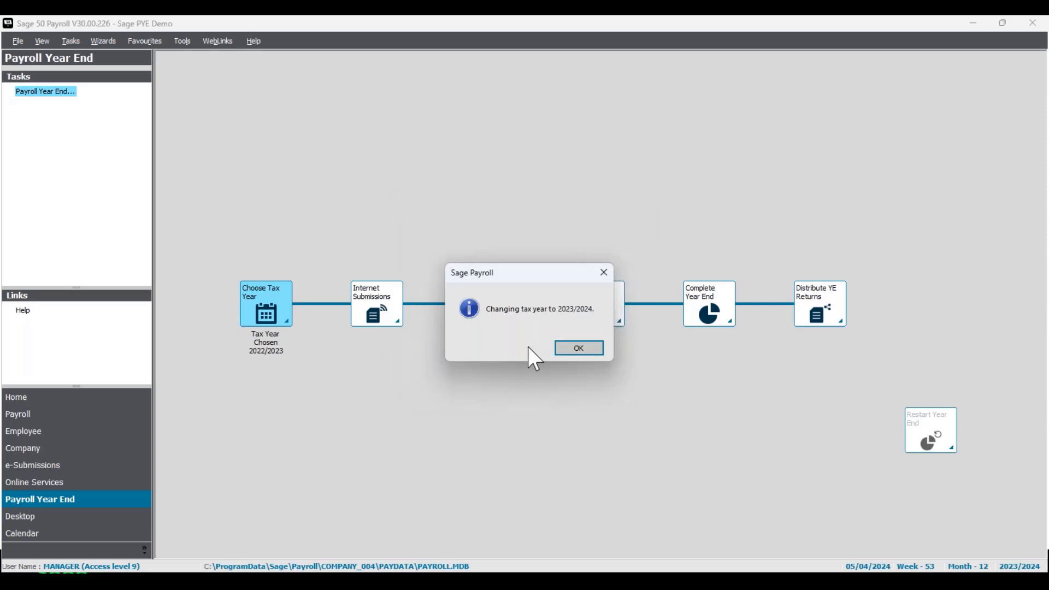
click(580, 352)
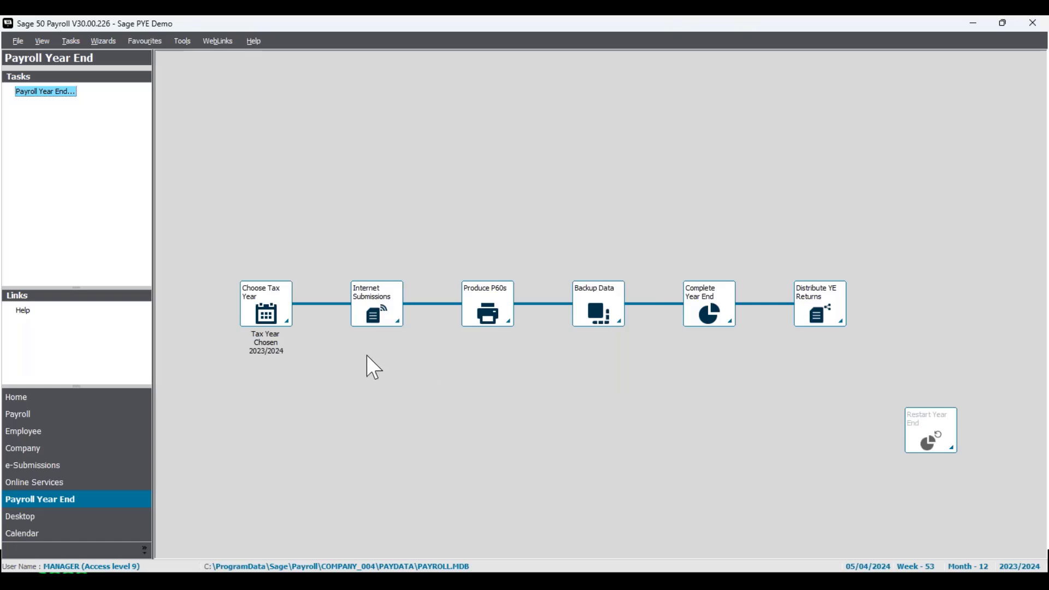
- Submit the year-end Employer Payment Summary, acknowledging that HMRC will not receive it and checking the Final Submission for Year entry
click(381, 315)
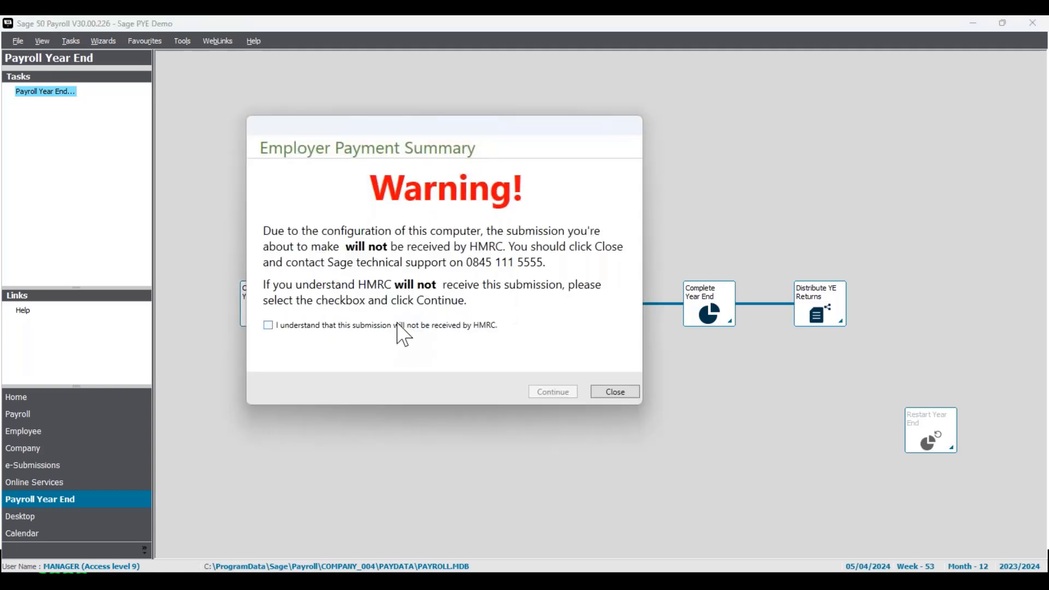
click(398, 326)
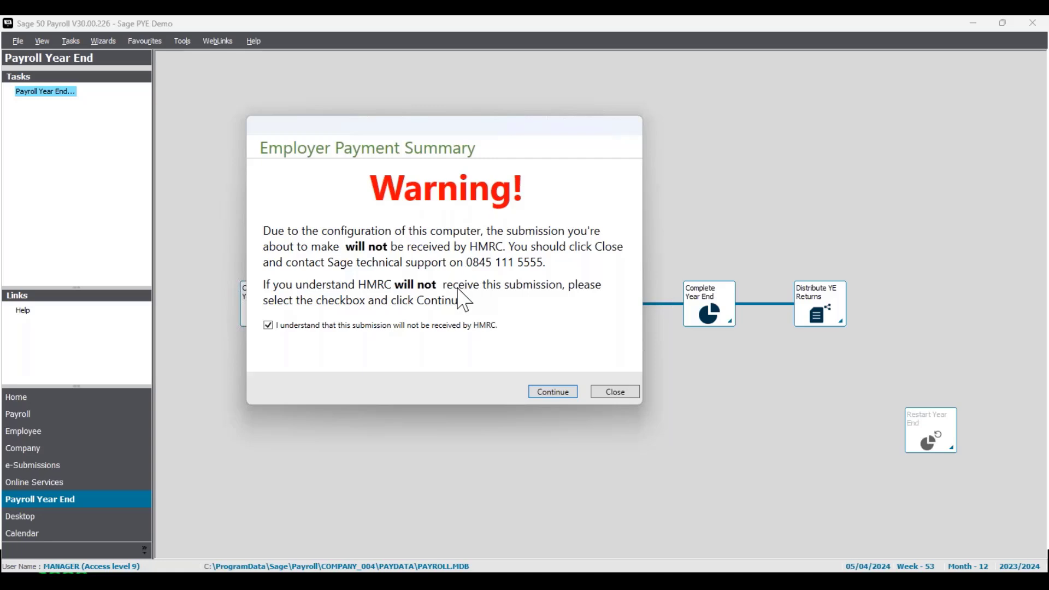
click(553, 392)
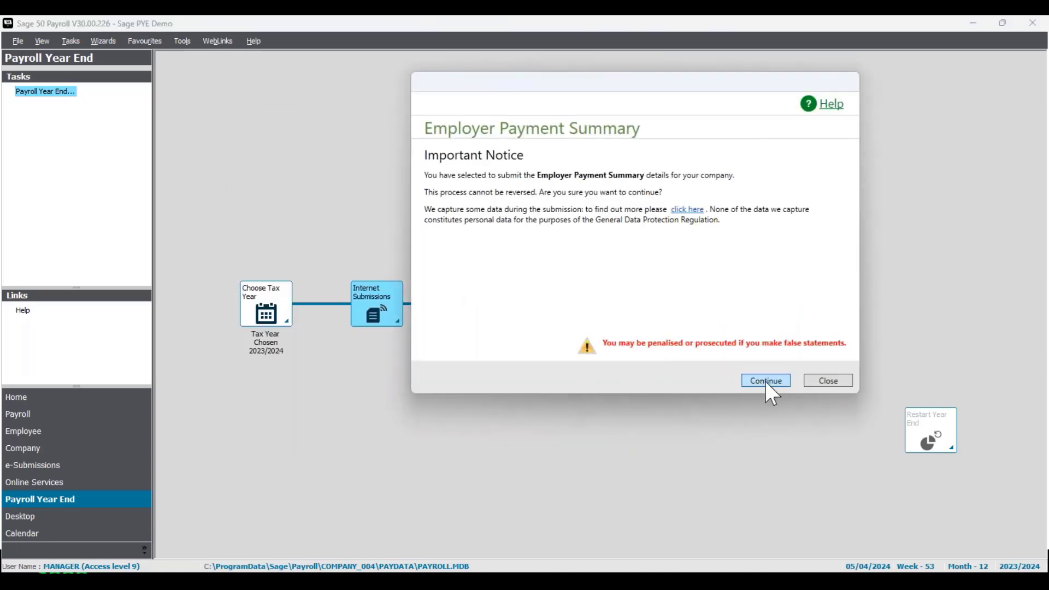
click(766, 382)
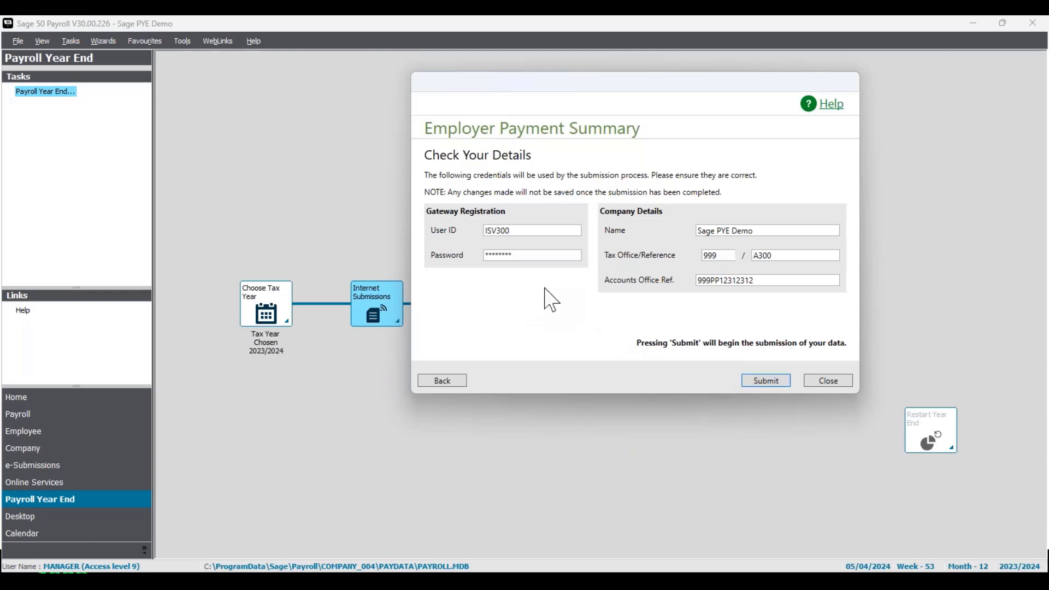
click(768, 379)
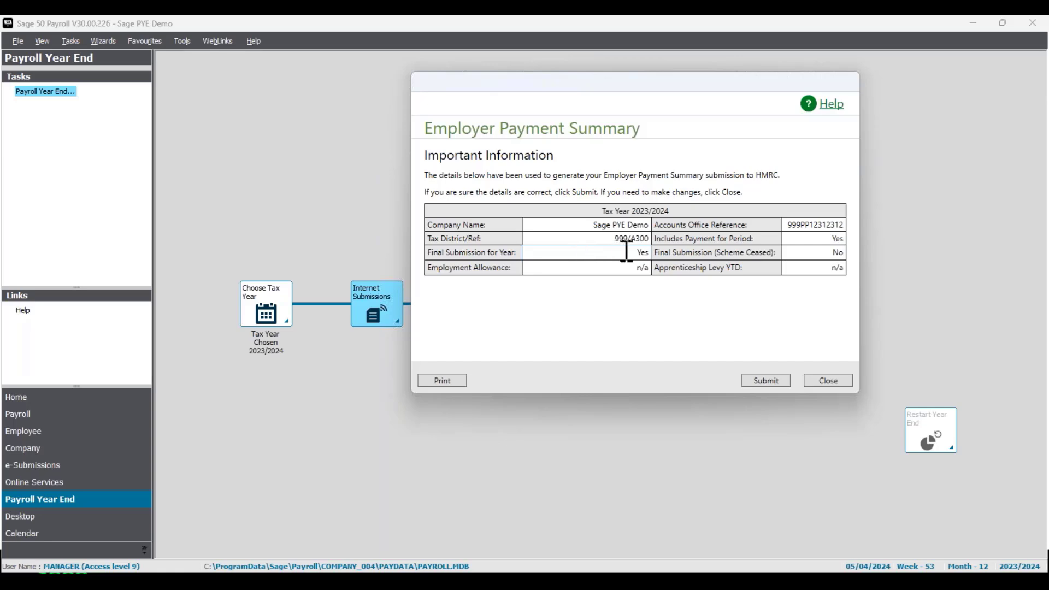
drag(627, 251, 658, 266)
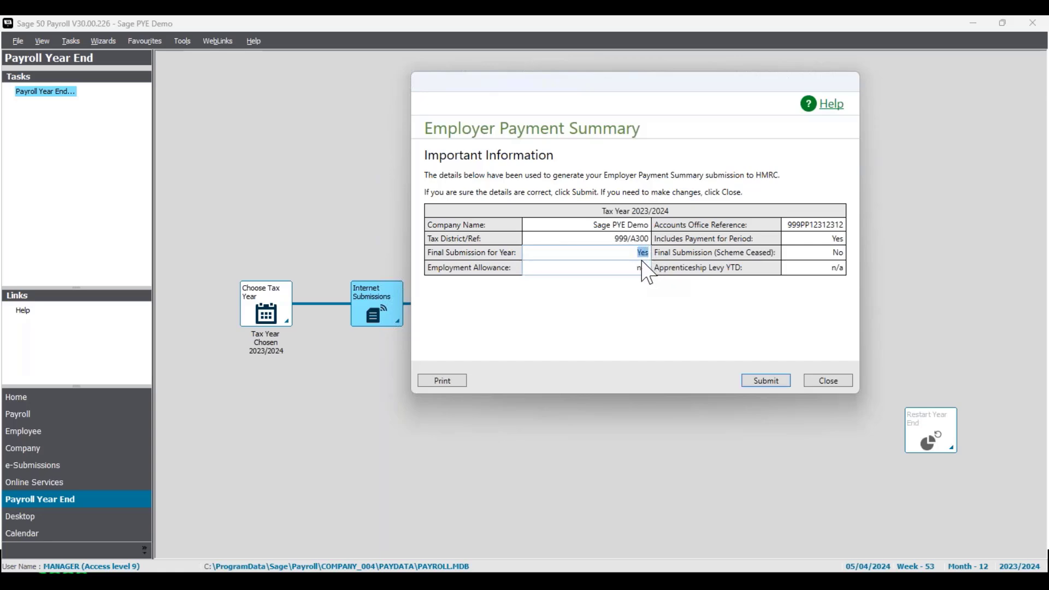
click(640, 253)
click(762, 381)
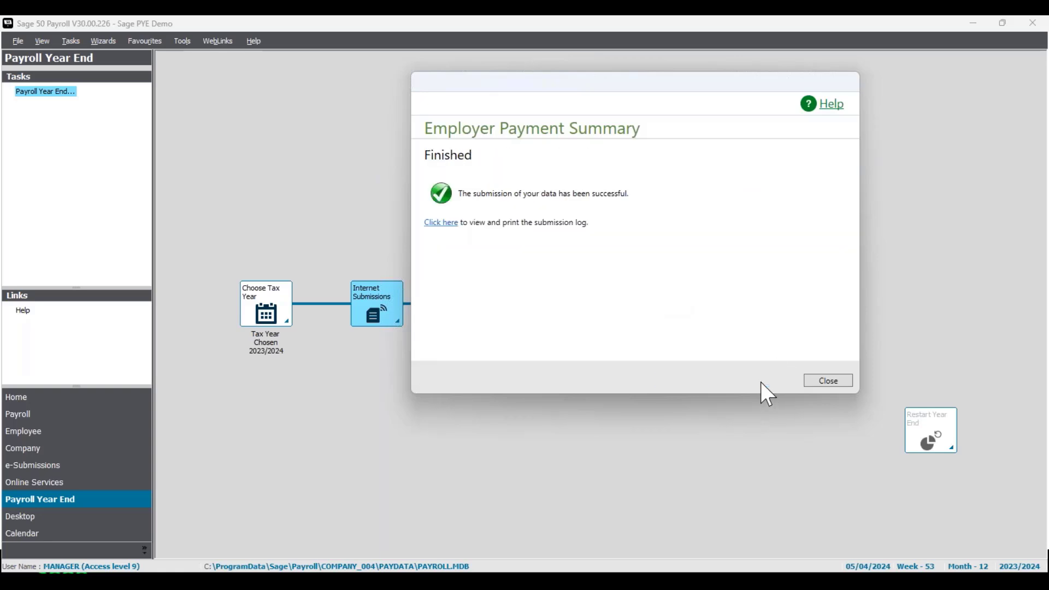
click(835, 381)
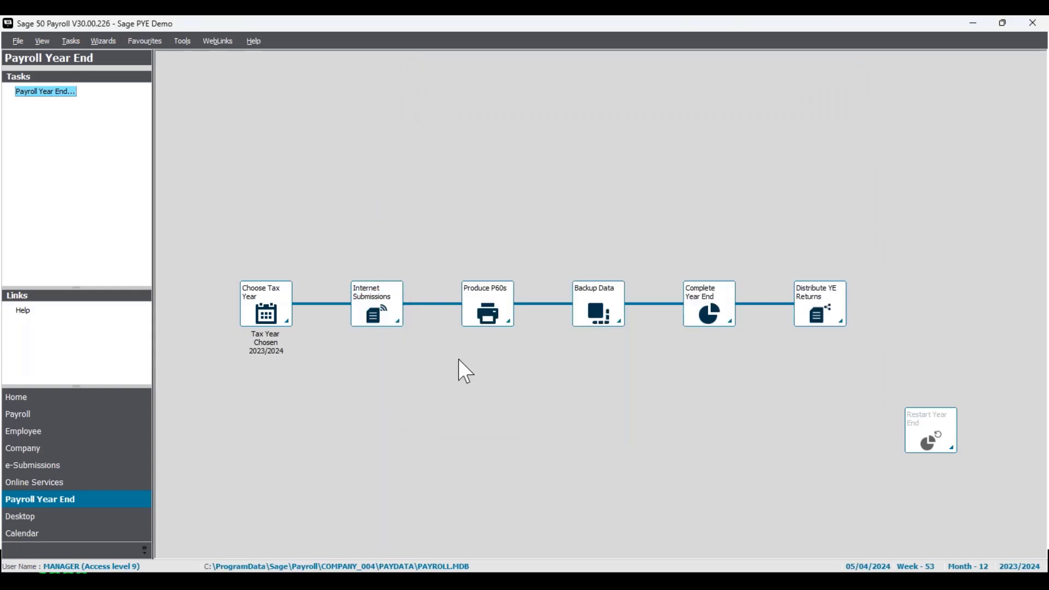
- Reopen the Employer Payment Summary submission to review its details, and exit without submitting
click(397, 321)
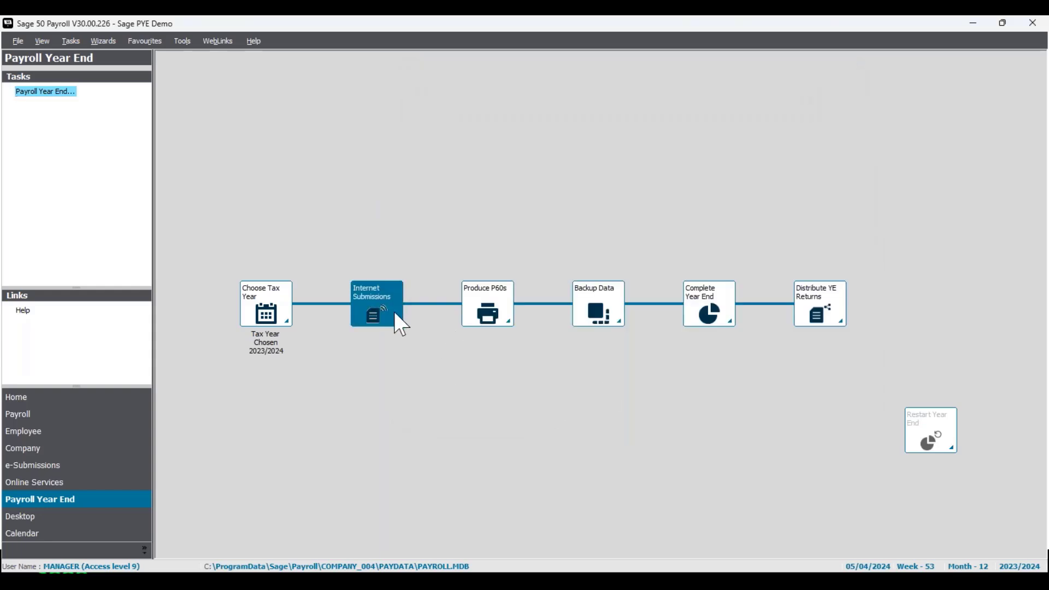
click(363, 292)
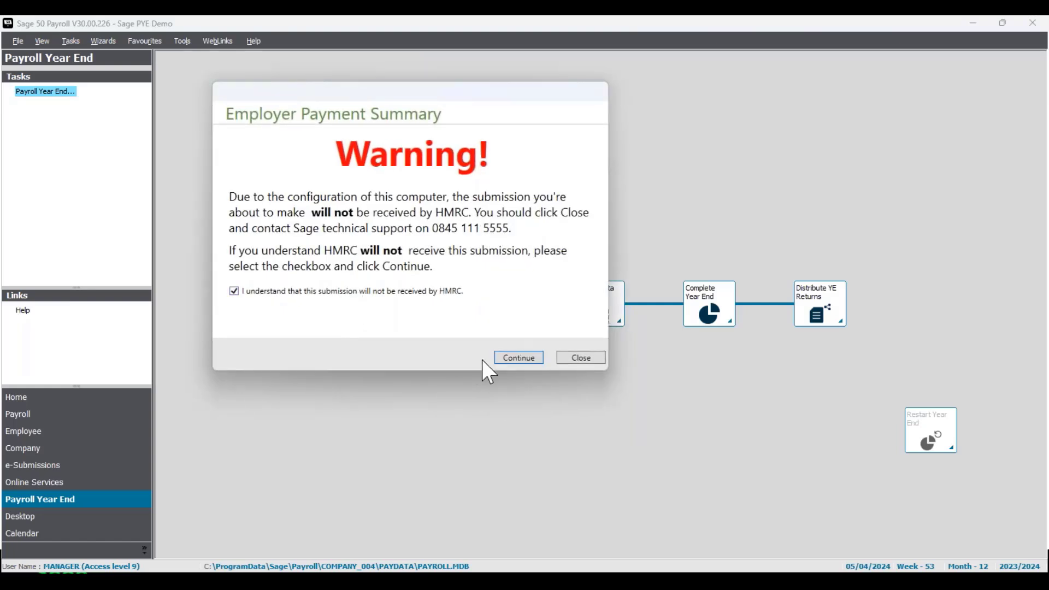
click(516, 358)
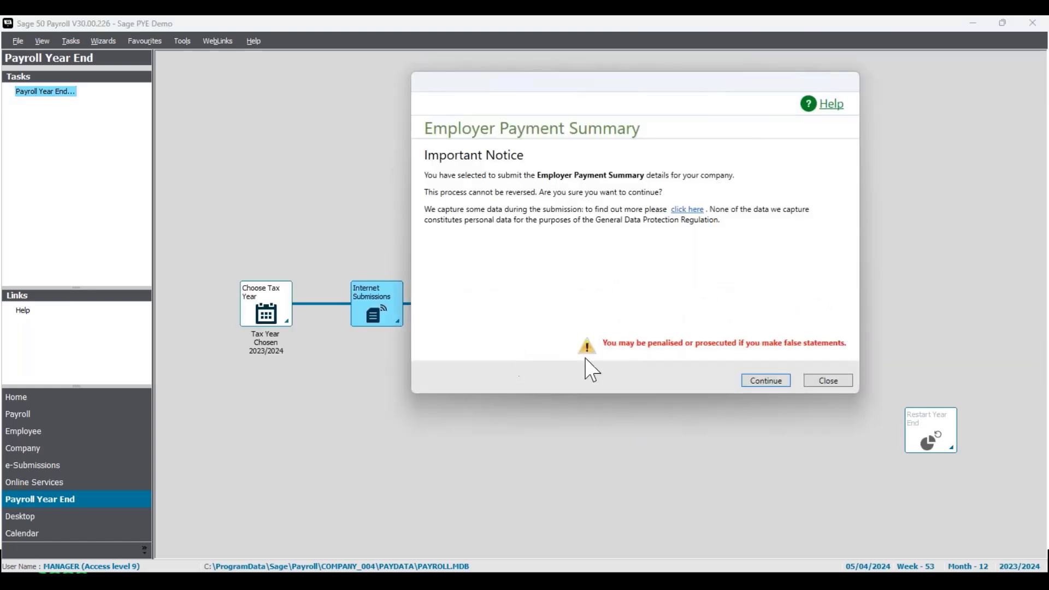
click(774, 380)
click(771, 381)
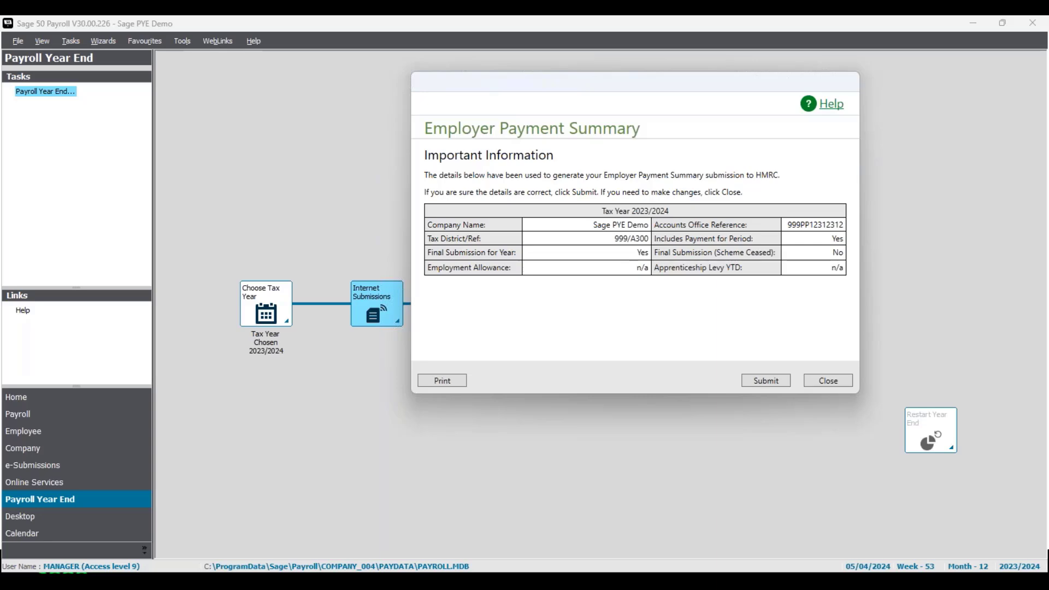
click(831, 382)
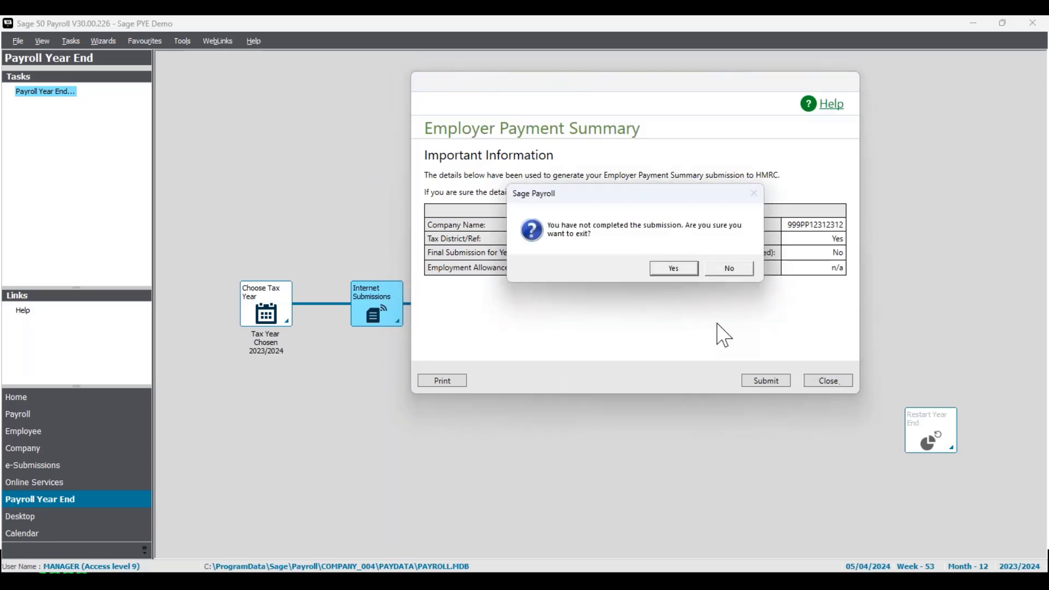
click(679, 267)
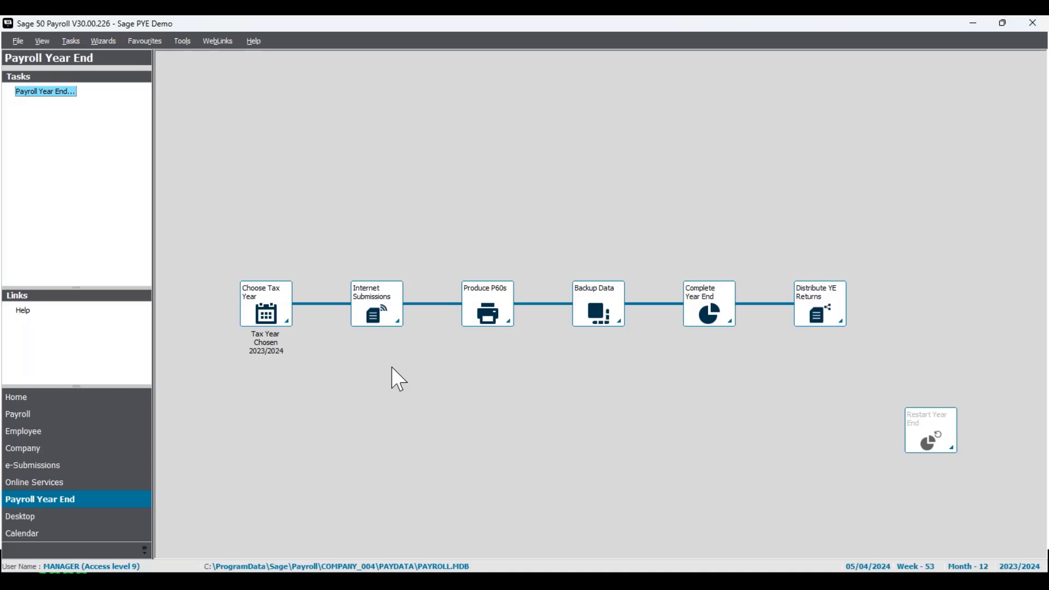
- Open the paper or email option for producing P60s and set the delivery method to Print
click(487, 320)
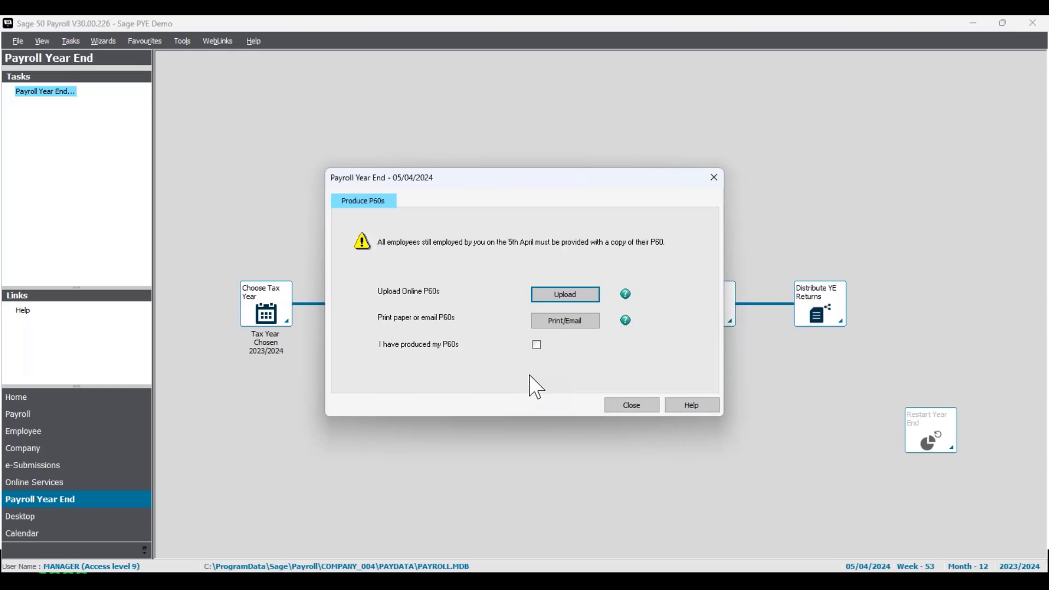
click(566, 325)
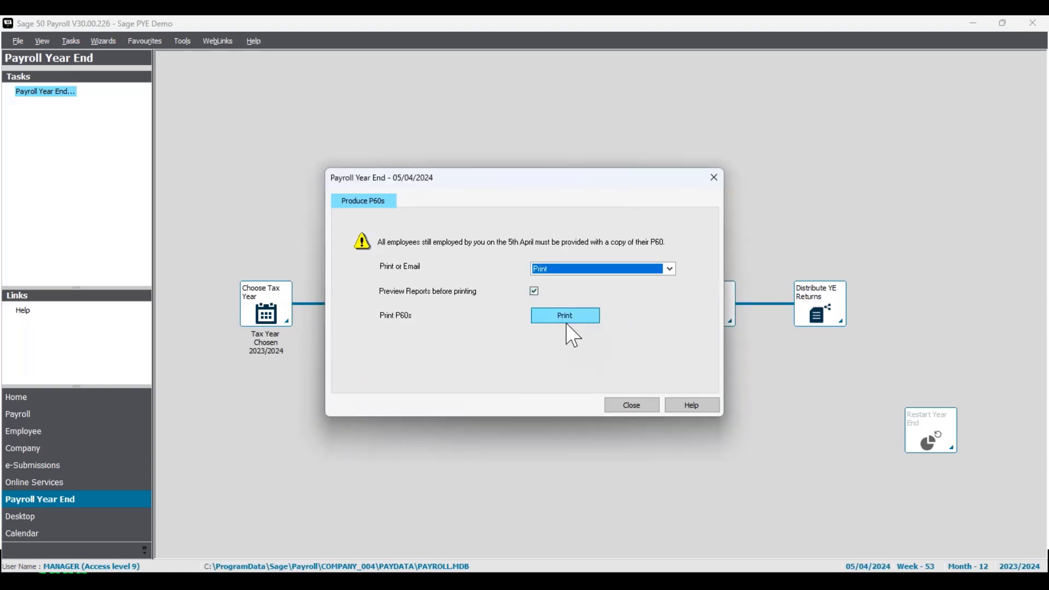
click(669, 268)
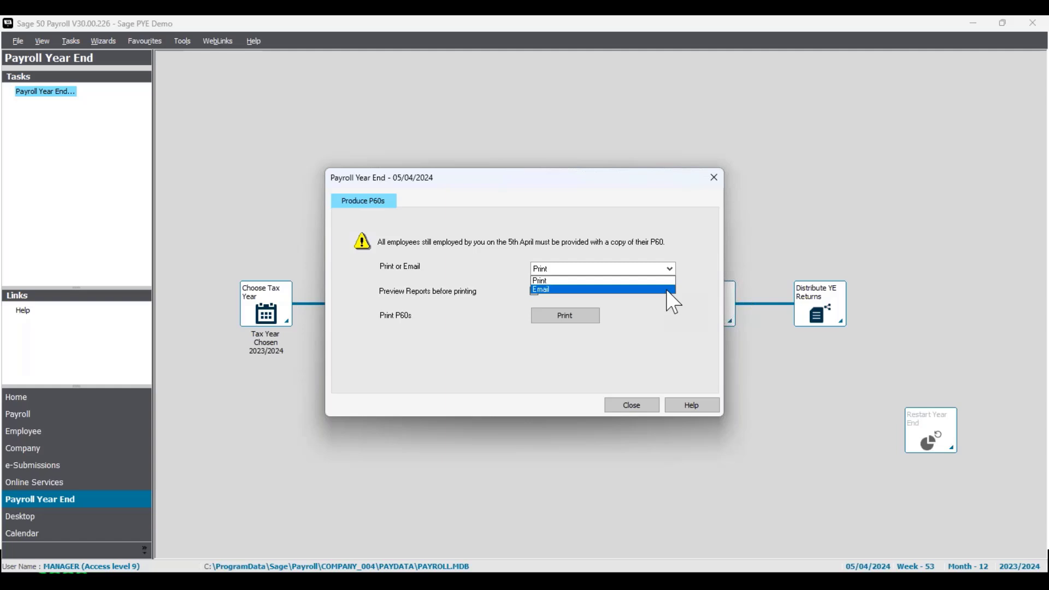
click(667, 290)
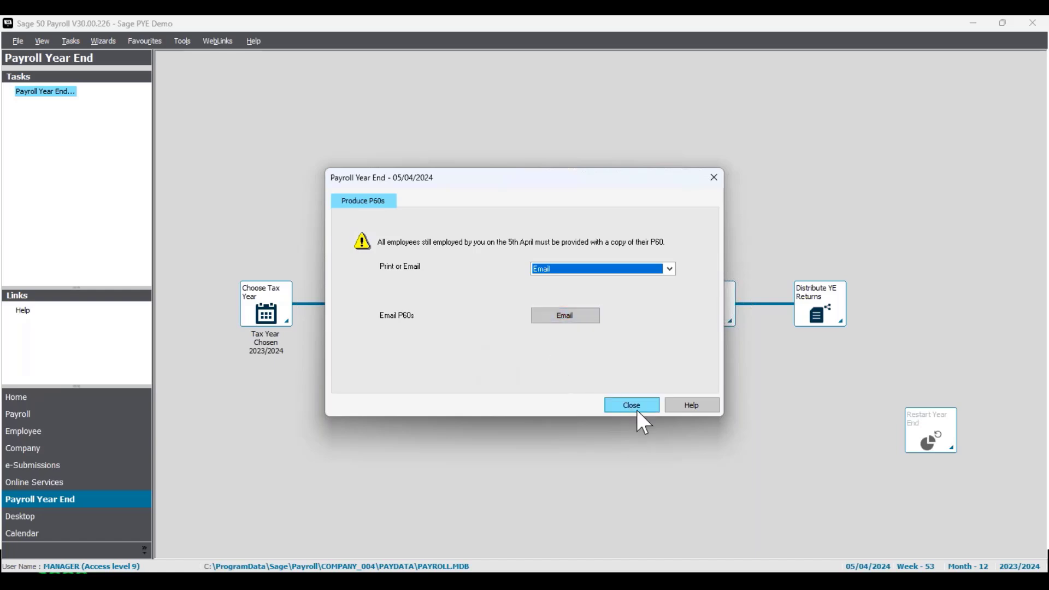
click(669, 270)
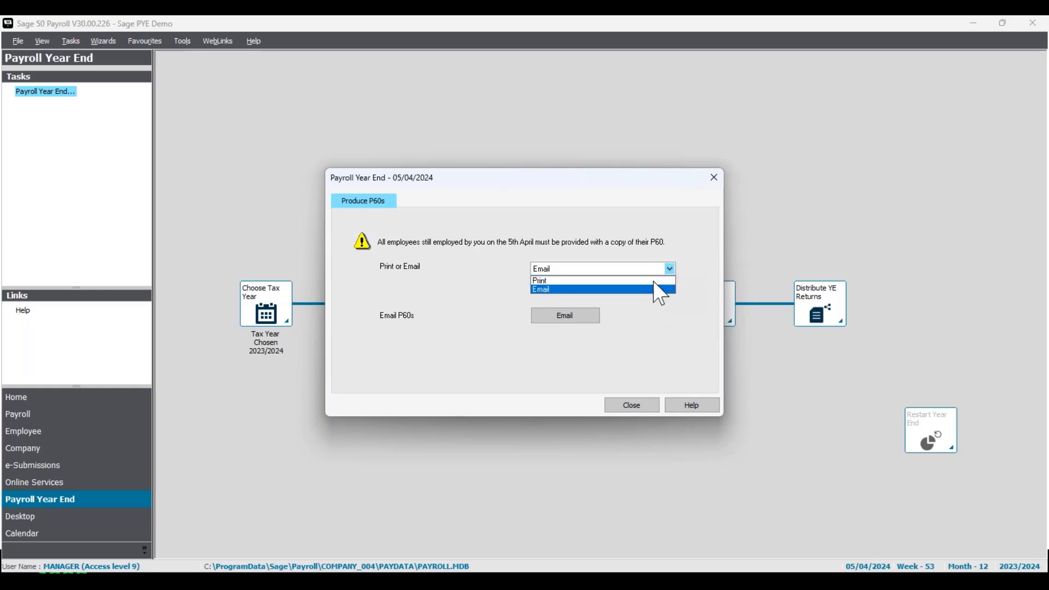
click(650, 281)
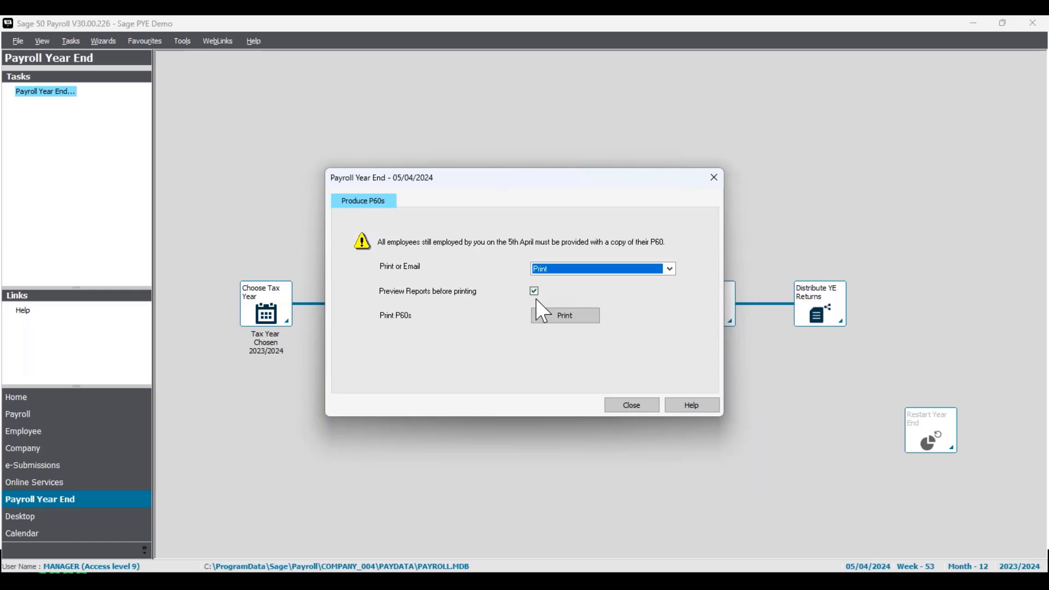
- Generate the P60 print preview, including employees set for email or Online Services delivery, and look through the first certificate
click(567, 319)
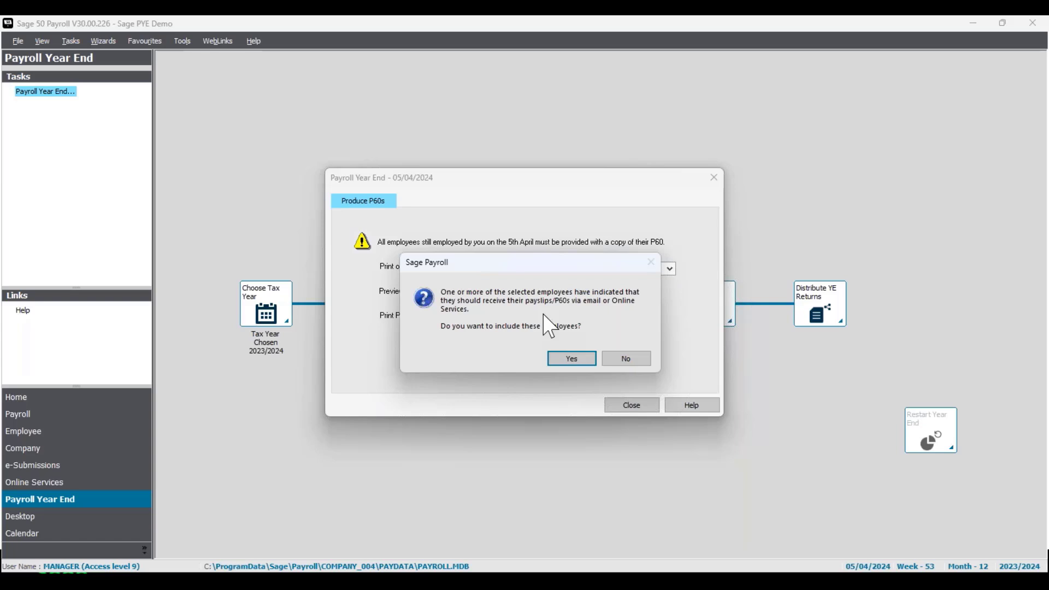
click(571, 359)
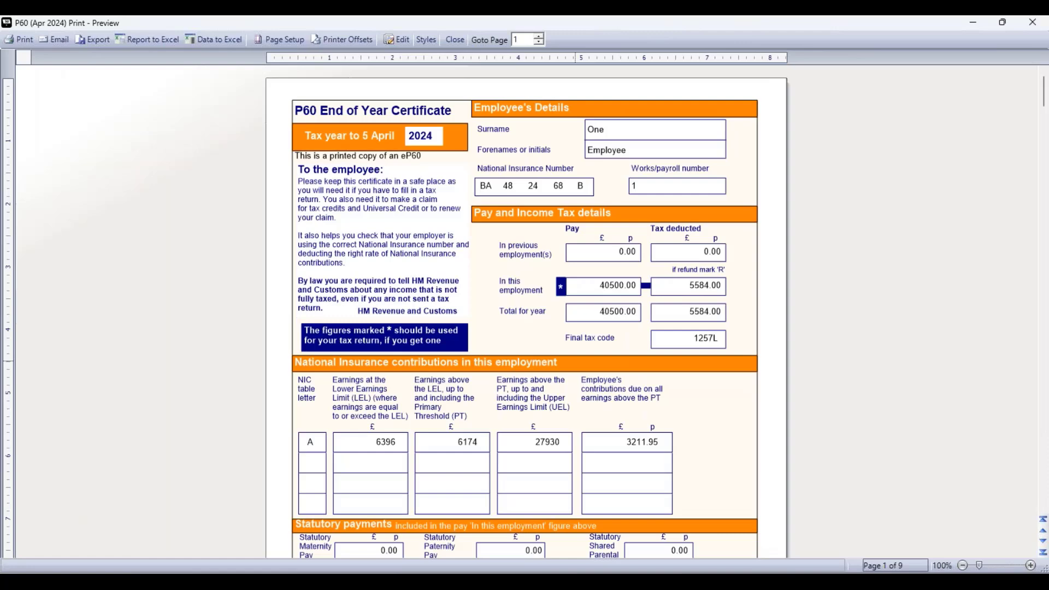
scroll(585, 374, down, 5)
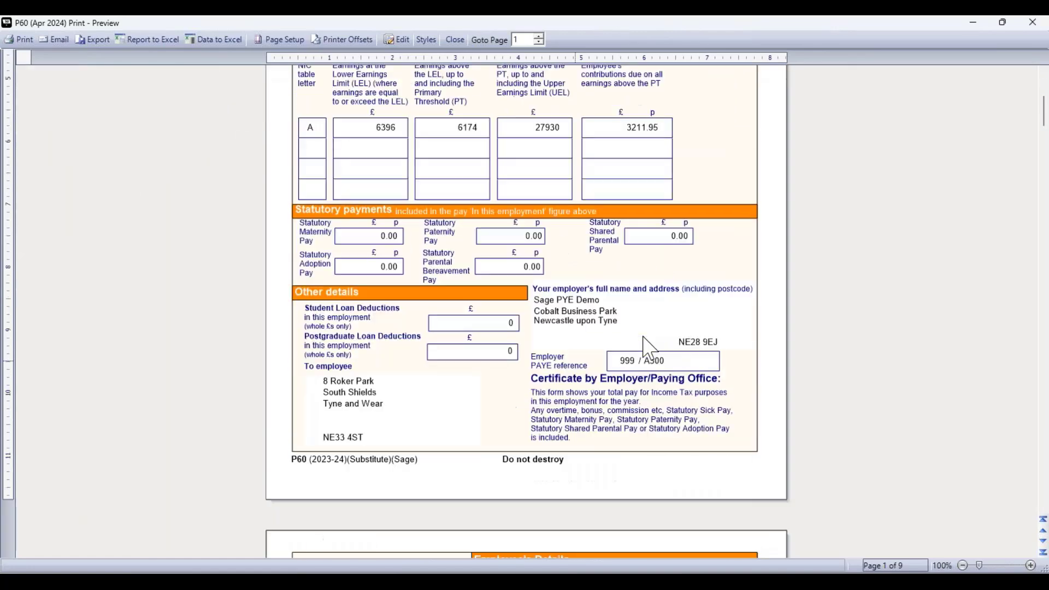
scroll(648, 348, down, 3)
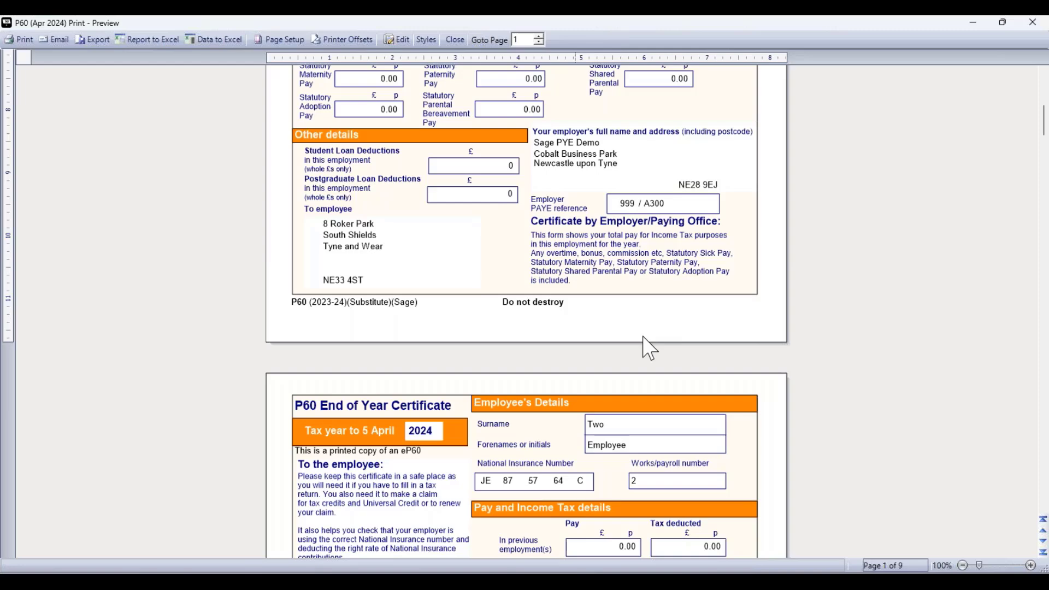
scroll(643, 338, up, 10)
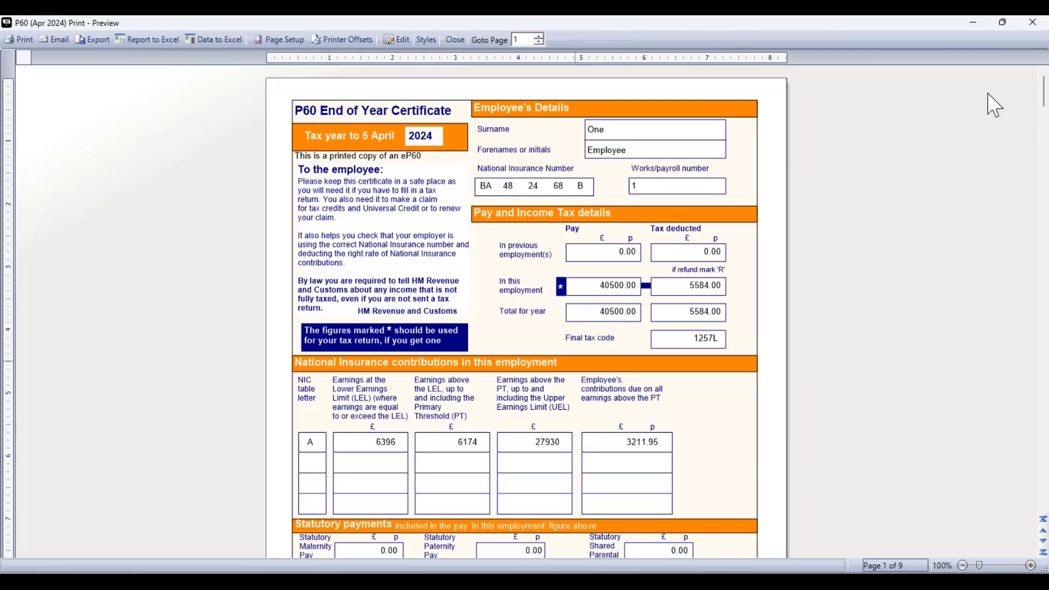
- Close the P60 print preview and print options, and upload the P60s of all listed employees to Online Services
click(1032, 23)
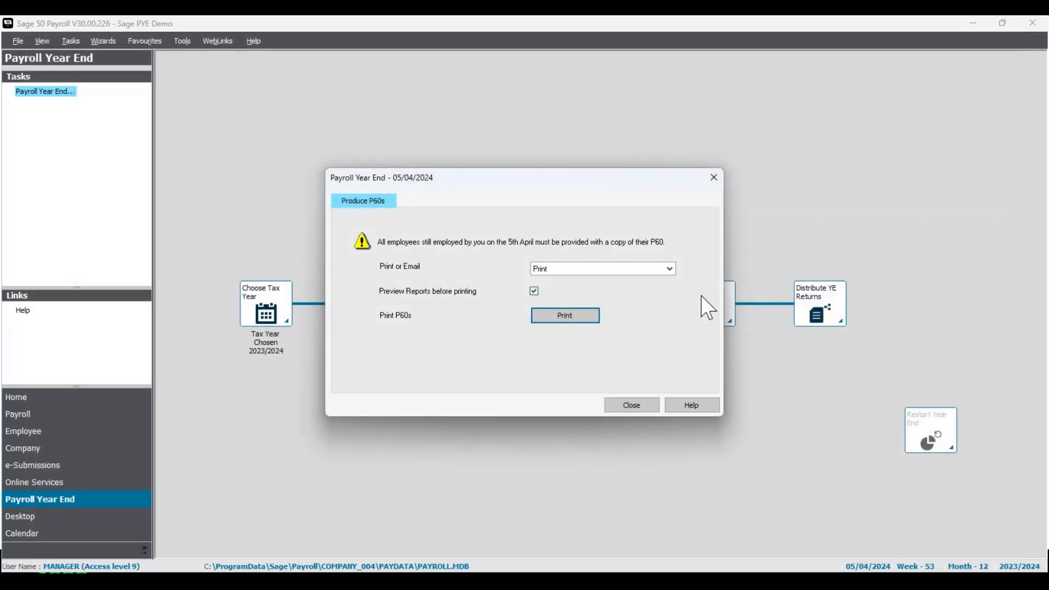
click(631, 405)
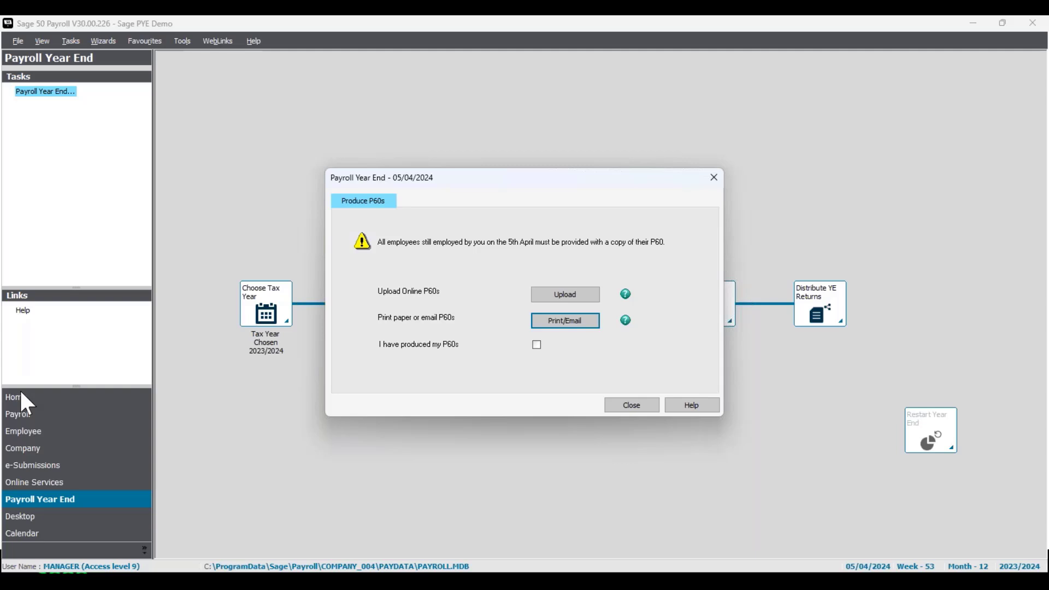
click(569, 293)
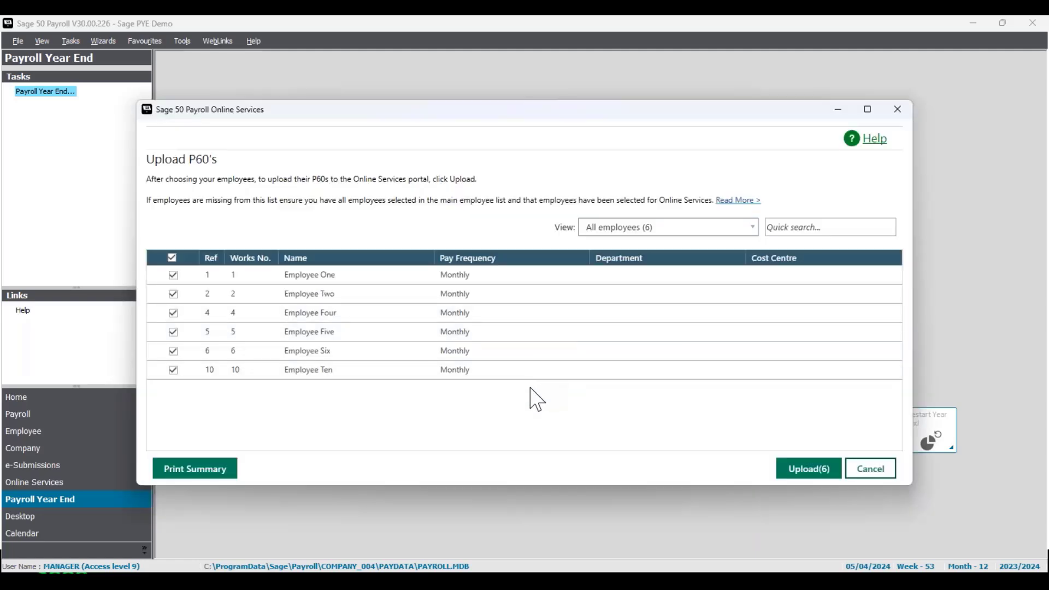
click(172, 258)
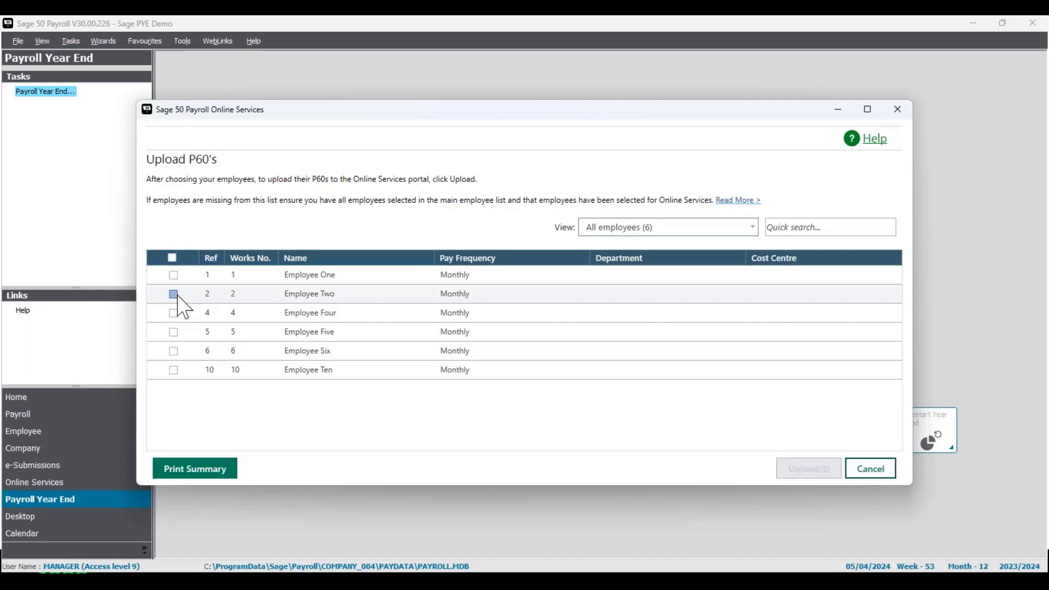
click(173, 259)
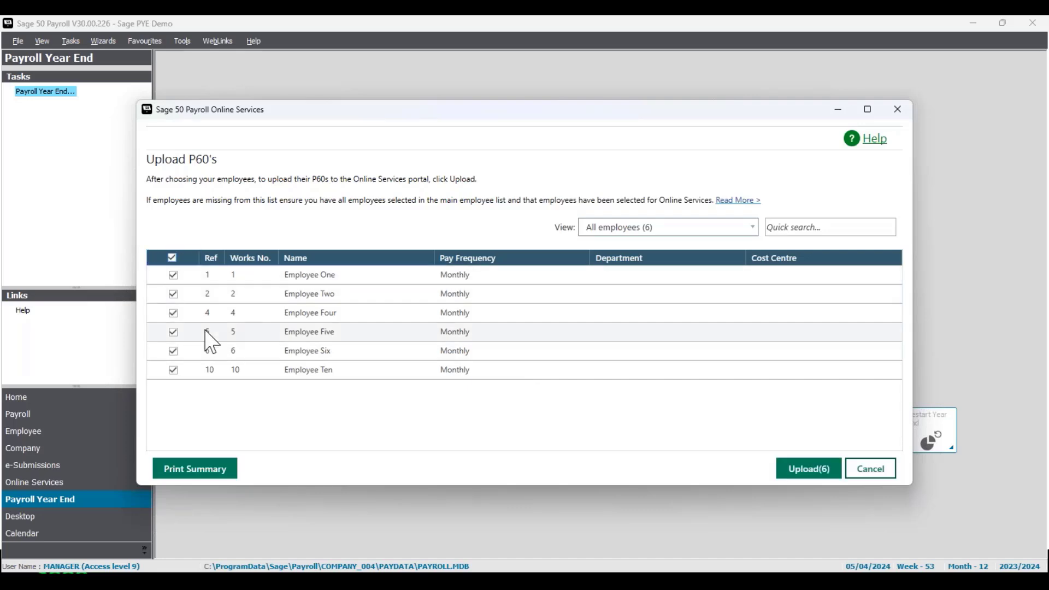
click(812, 471)
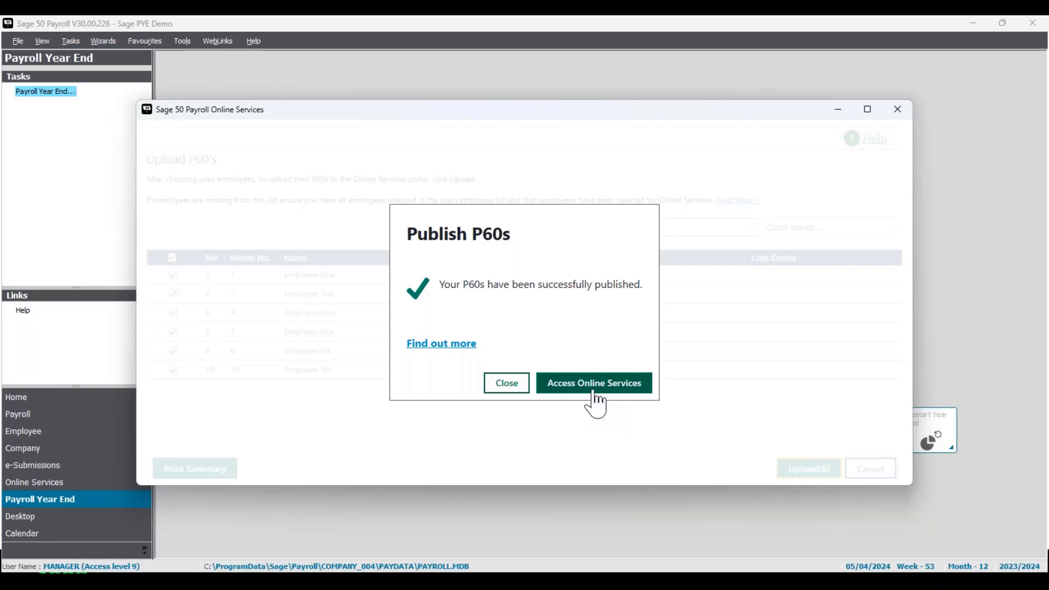
click(517, 387)
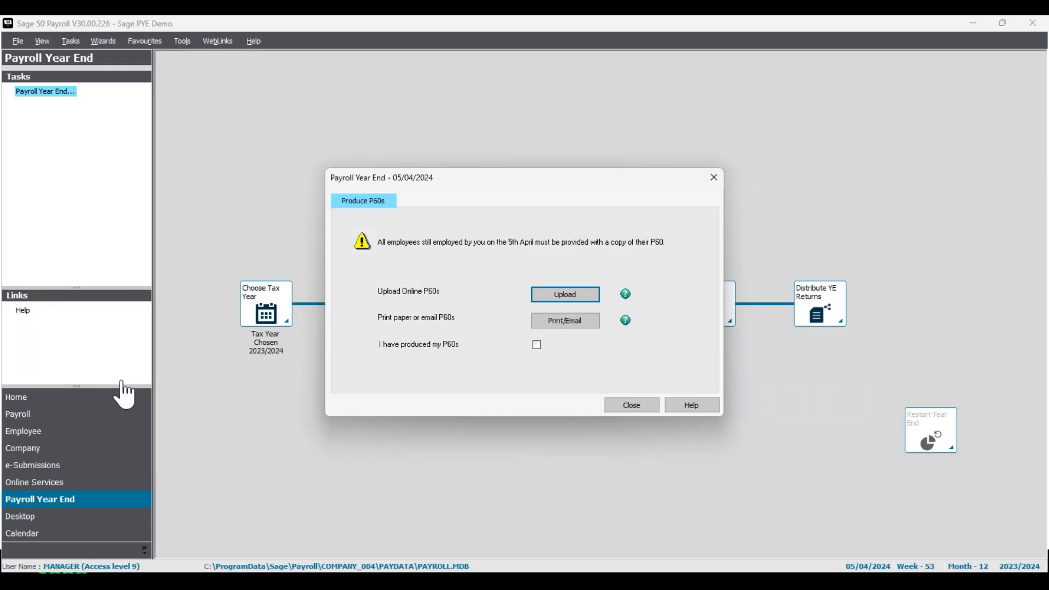
- Switch to Sage HR in the browser and open Employee Five's list of P60s from the company directory
drag(122, 382, 531, 18)
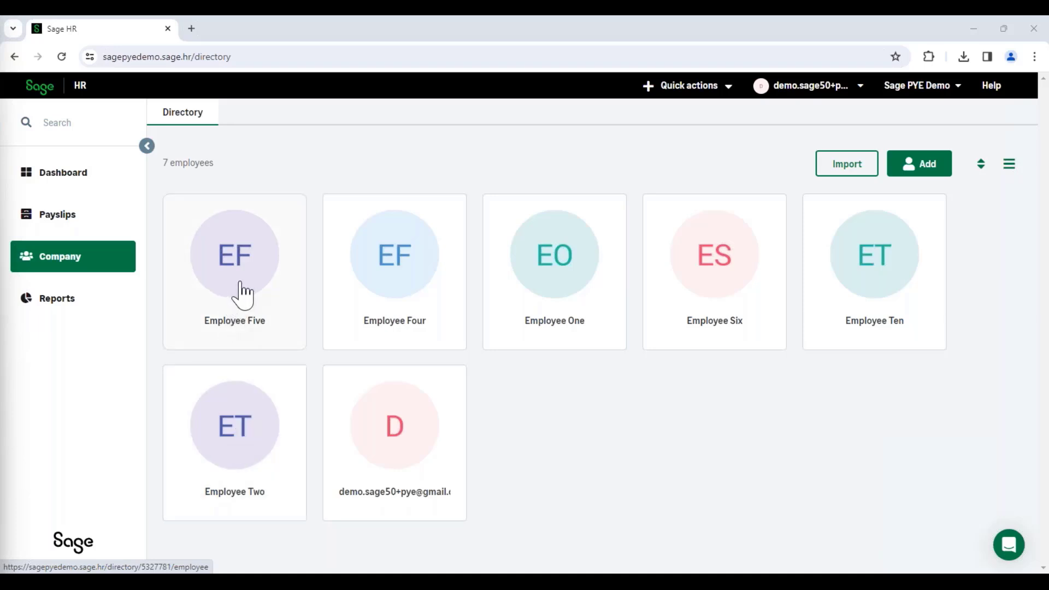
click(259, 304)
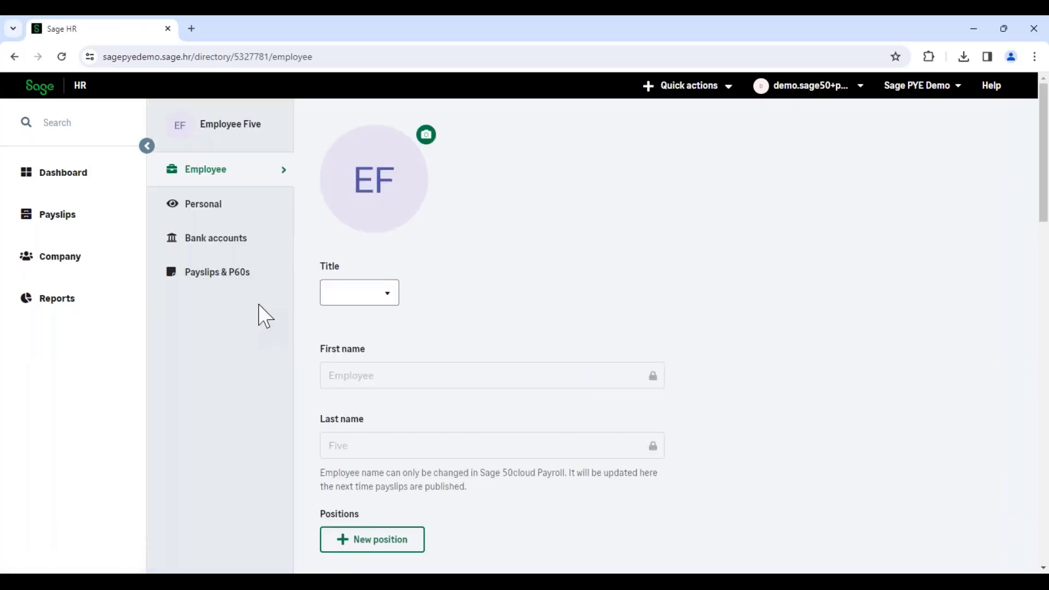
click(237, 280)
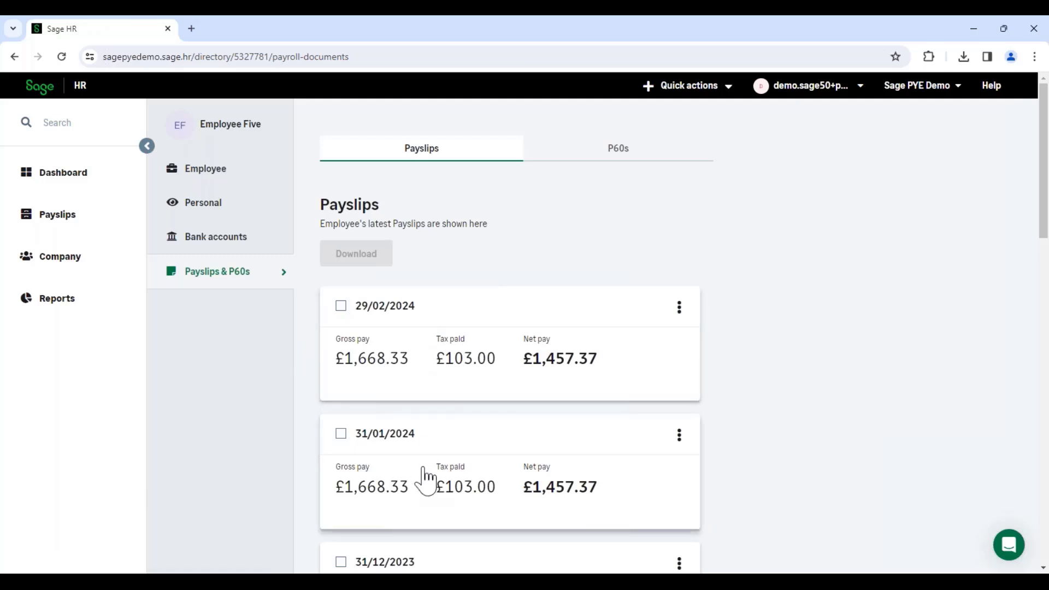
click(342, 307)
click(340, 307)
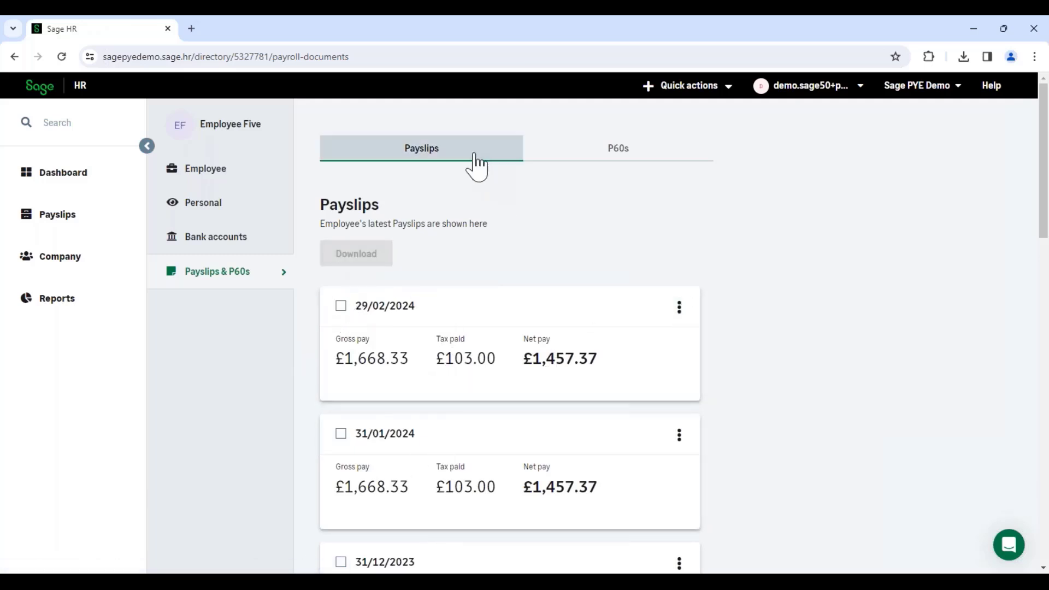
click(618, 159)
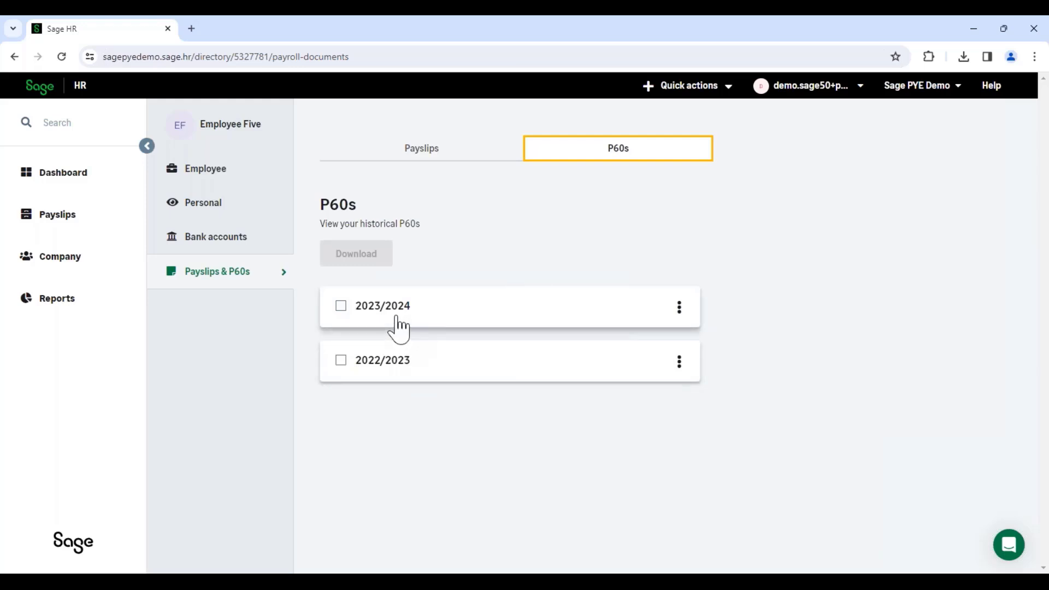
- Select the 2023/2024 and 2022/2023 P60s for download, and clear both selections
click(340, 305)
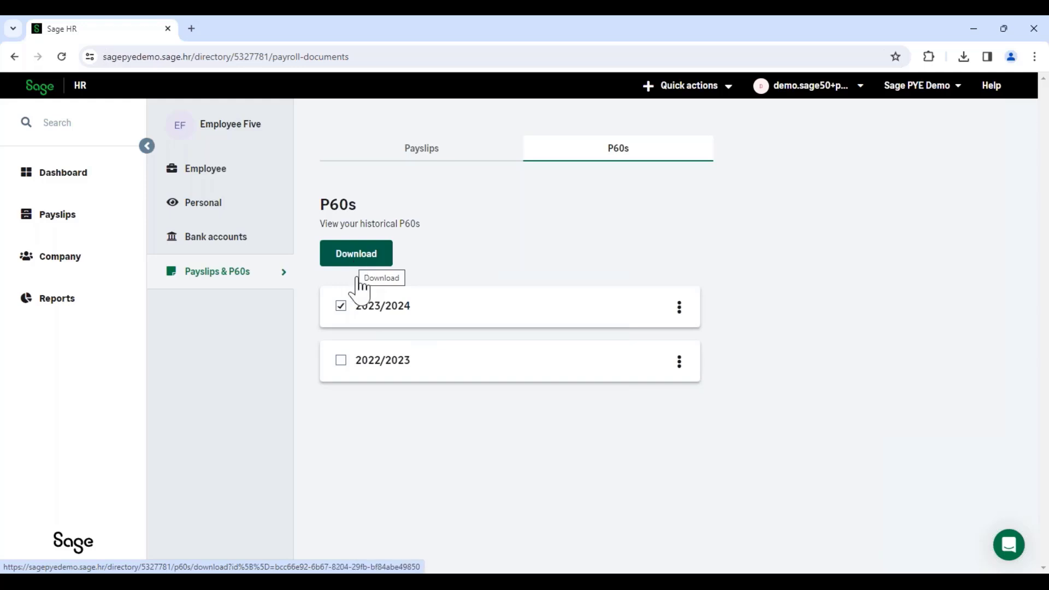
click(341, 360)
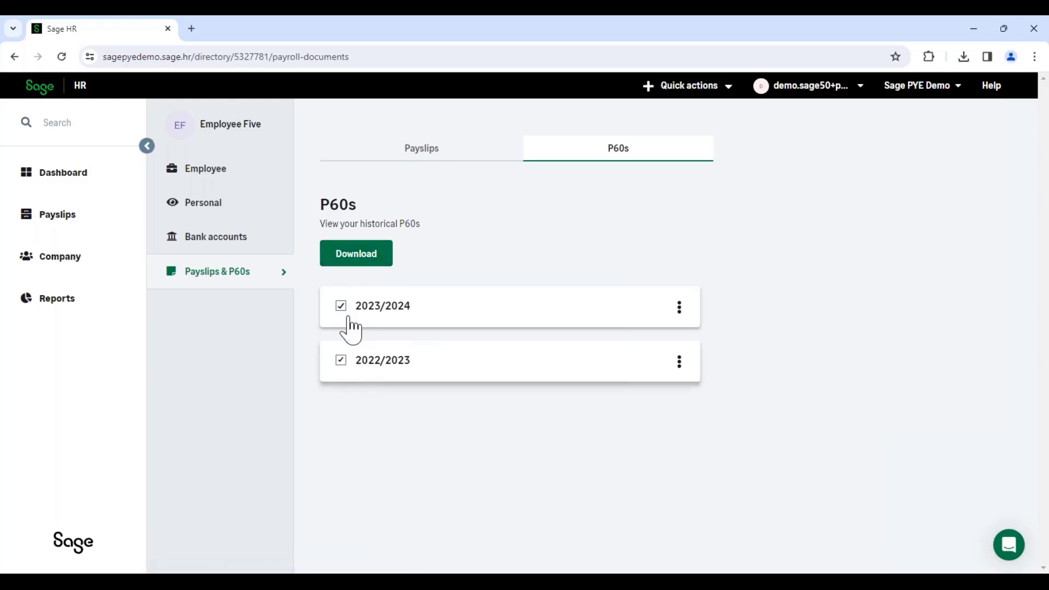
click(341, 361)
click(341, 305)
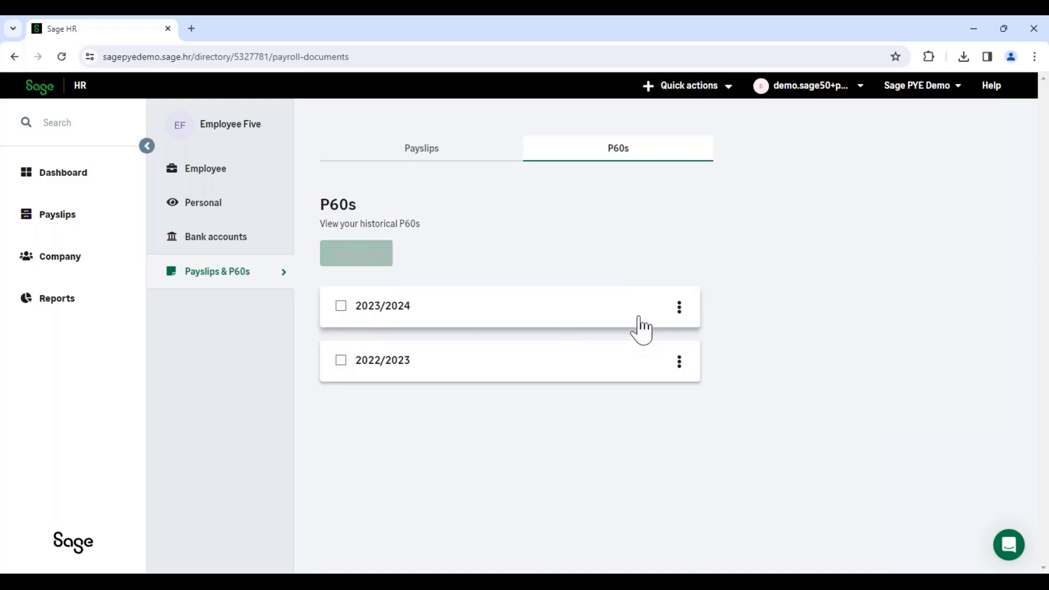
- View Employee Five's 2023/2024 P60, look through its pay, National Insurance and statutory payment details, and close it
click(679, 307)
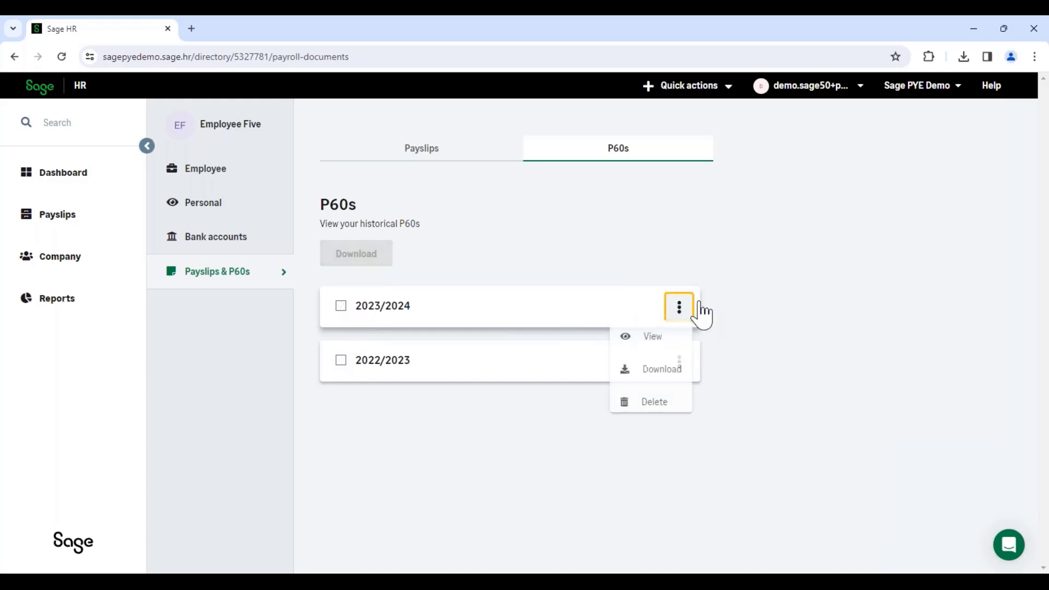
click(653, 337)
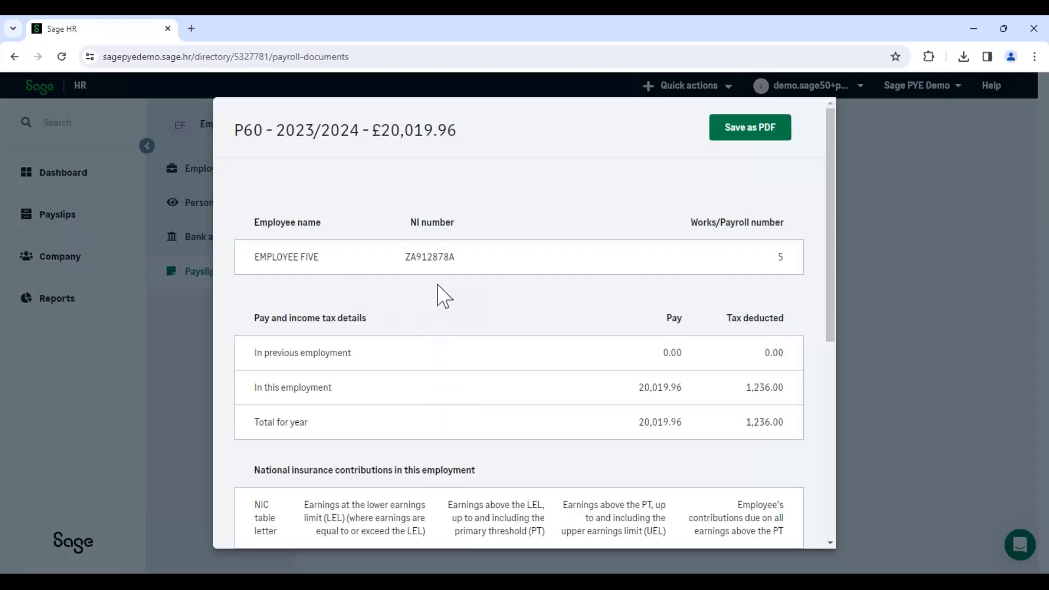
scroll(464, 328, down, 1)
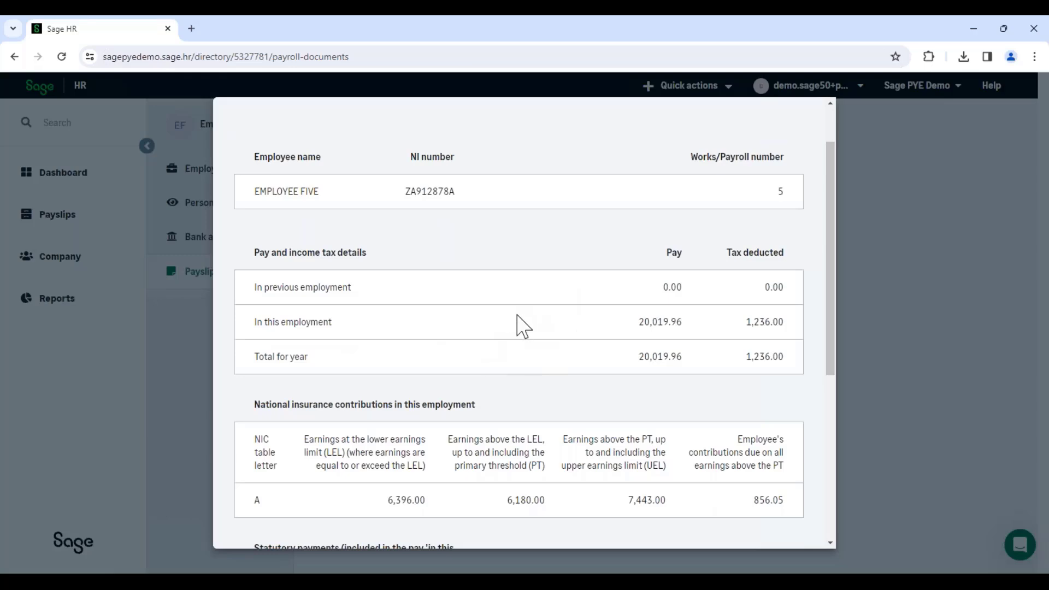
scroll(519, 326, down, 4)
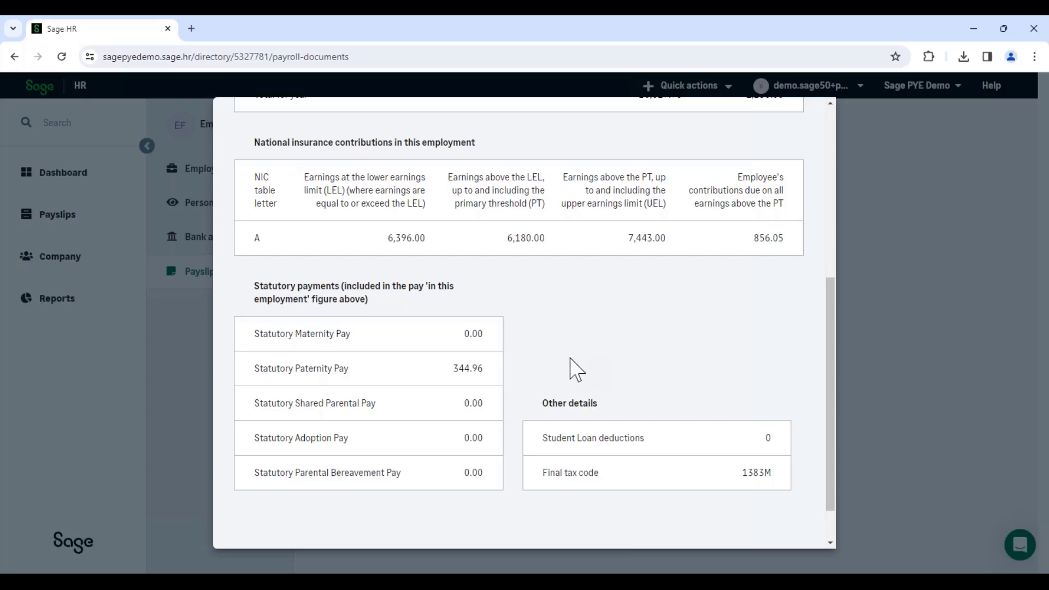
scroll(573, 368, up, 1)
scroll(576, 369, up, 5)
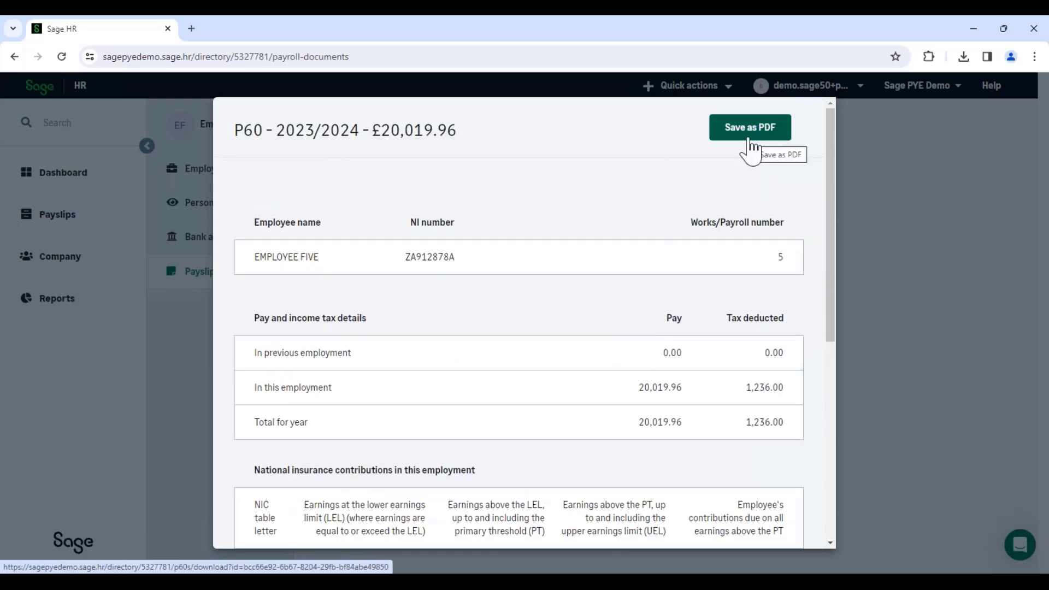
click(890, 171)
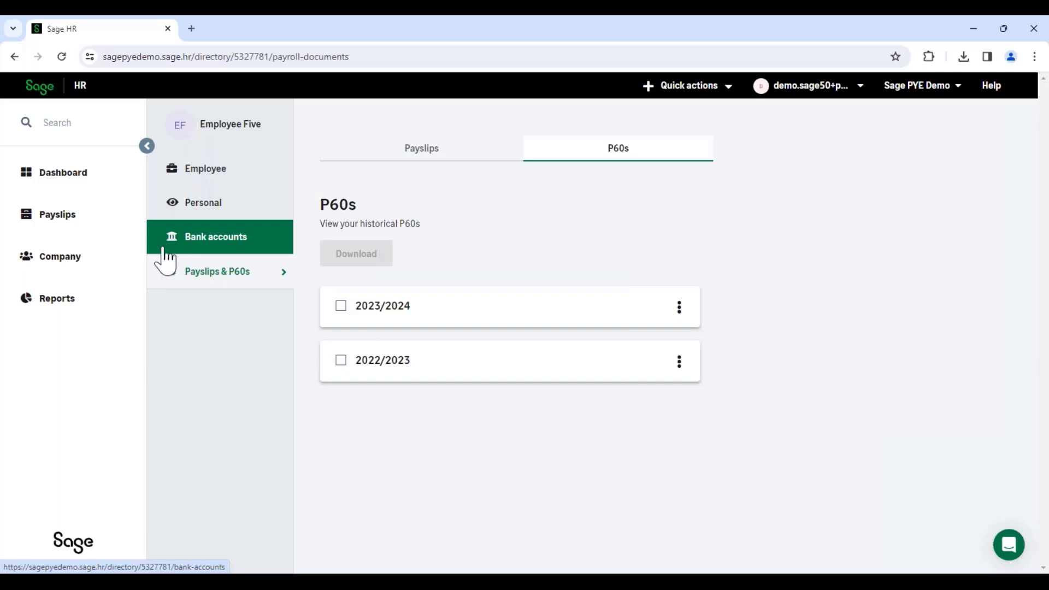
- Open the company-wide P60s list, select the 2023/2024 P60s individually, extend the selection to all rows, and clear it
click(82, 223)
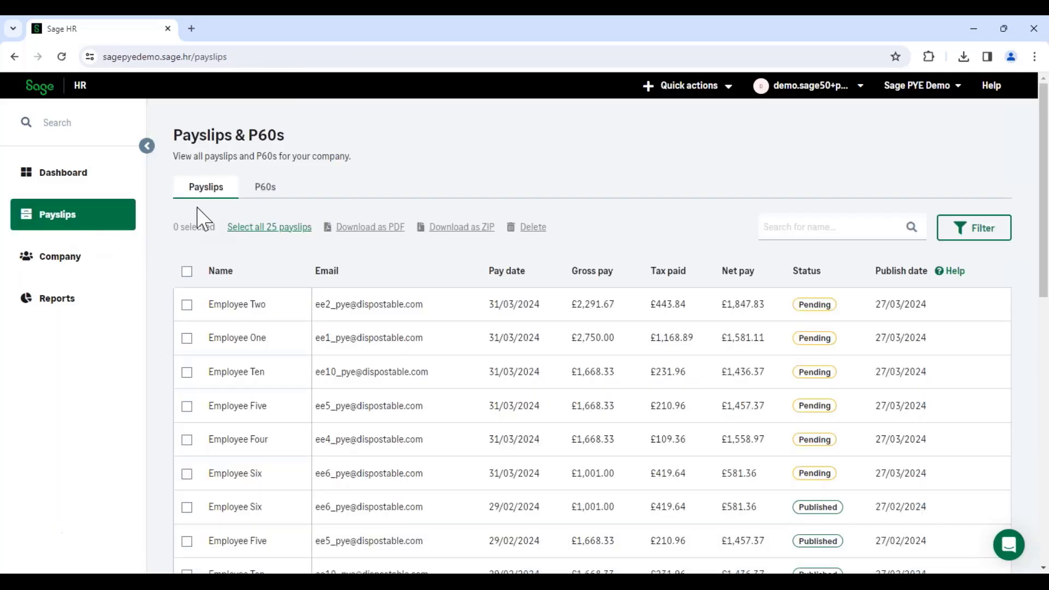
click(263, 190)
click(187, 305)
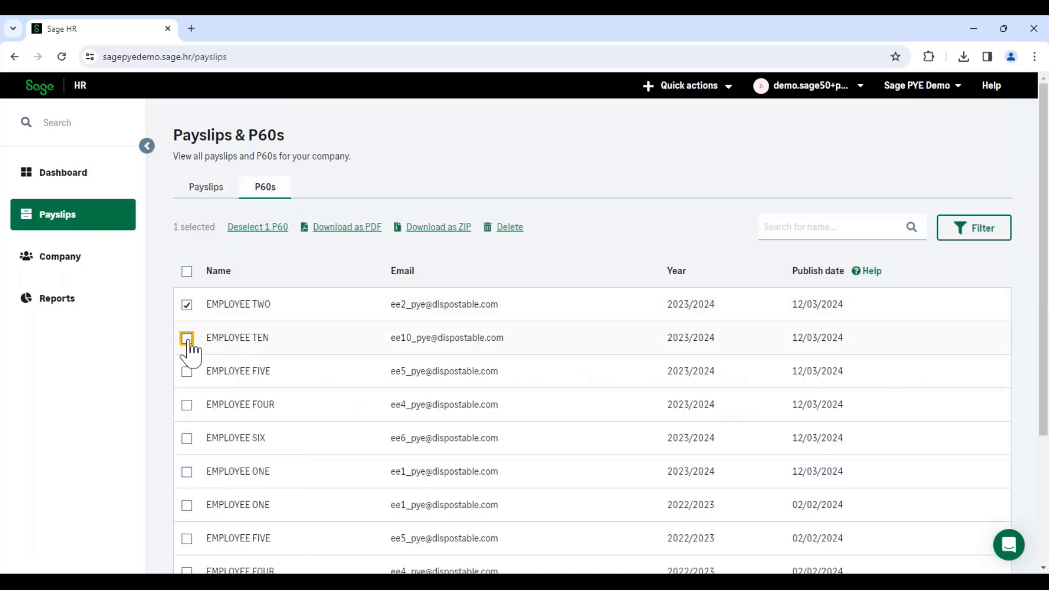
click(187, 338)
click(186, 371)
click(187, 405)
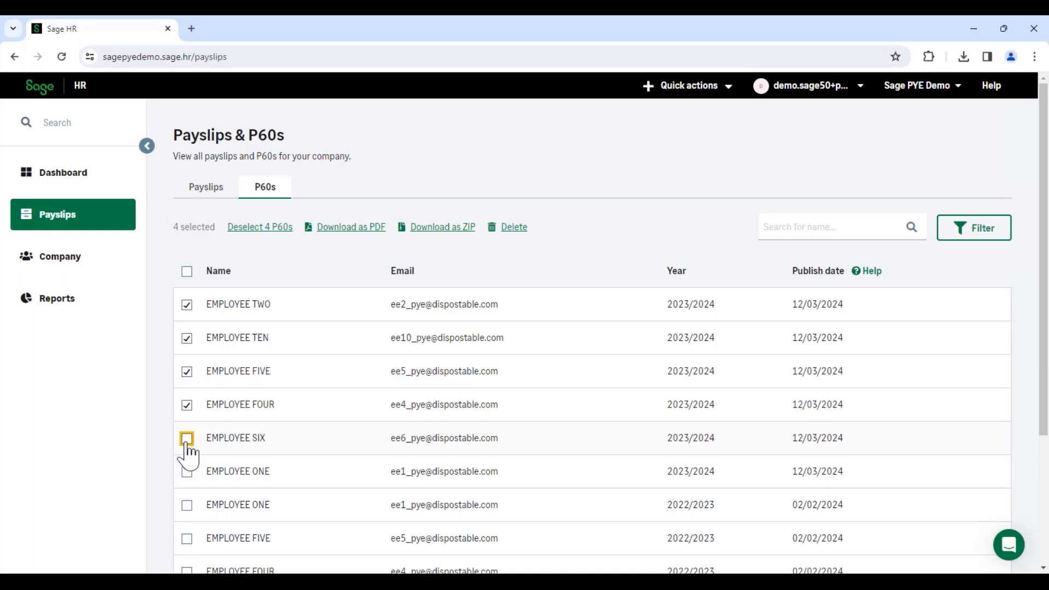
click(187, 438)
click(187, 472)
click(187, 271)
click(187, 271)
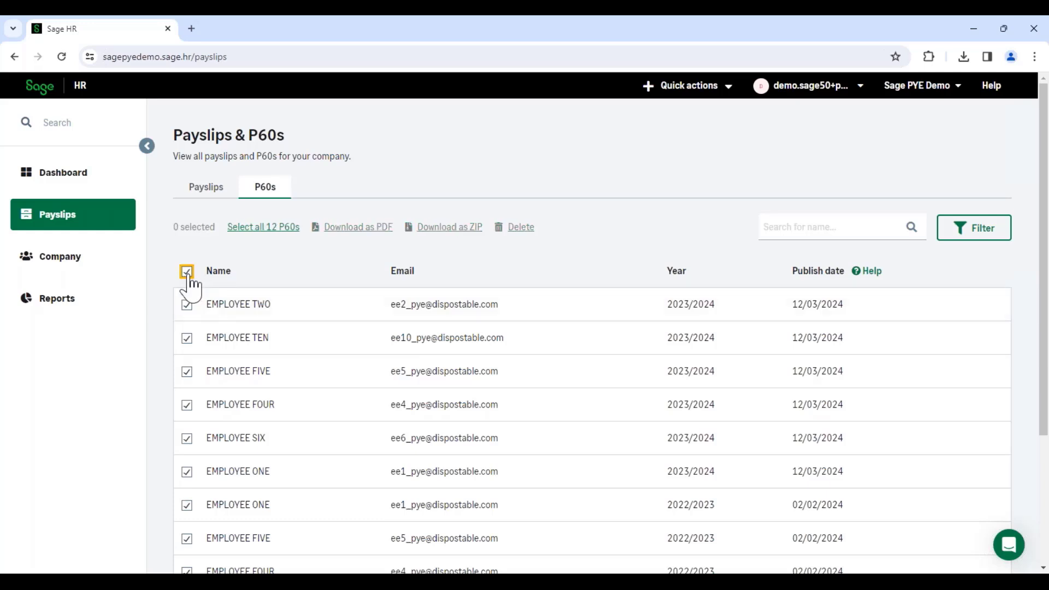
- Search the company-wide P60s list by name for "one", and minimise the browser
click(809, 225)
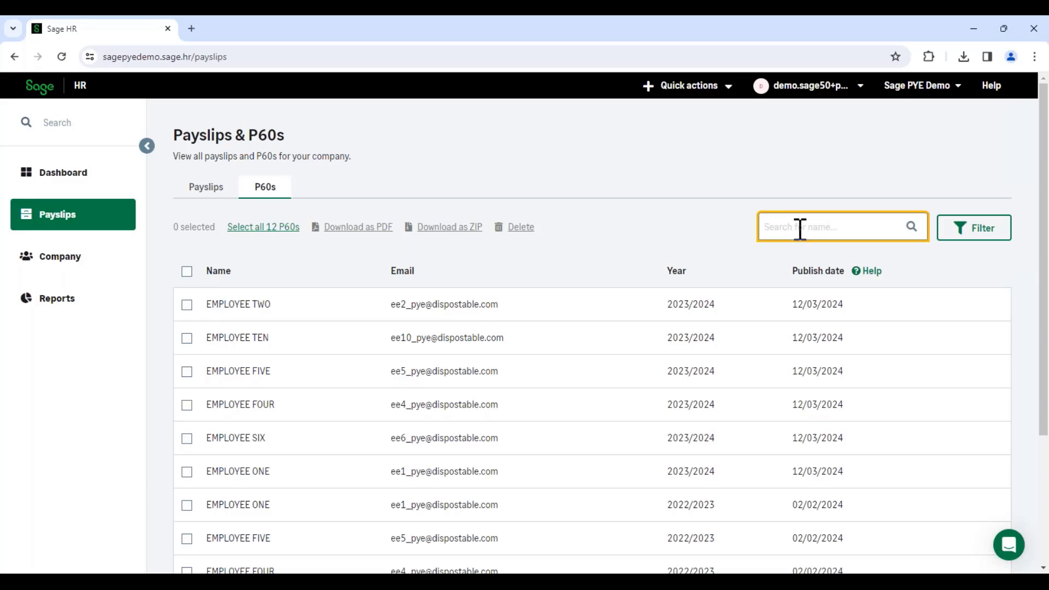
text(one)
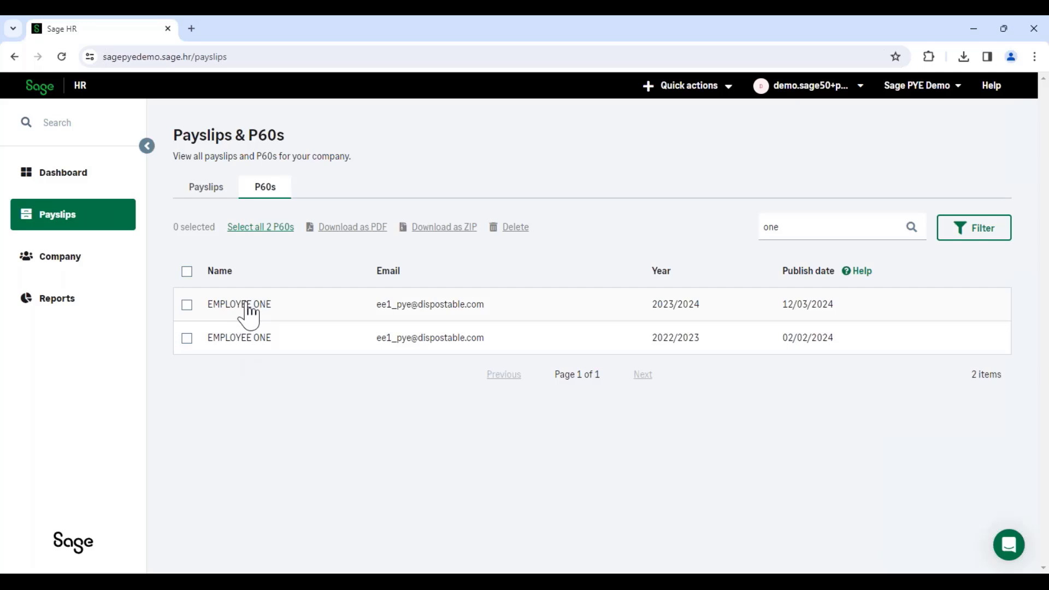
click(973, 28)
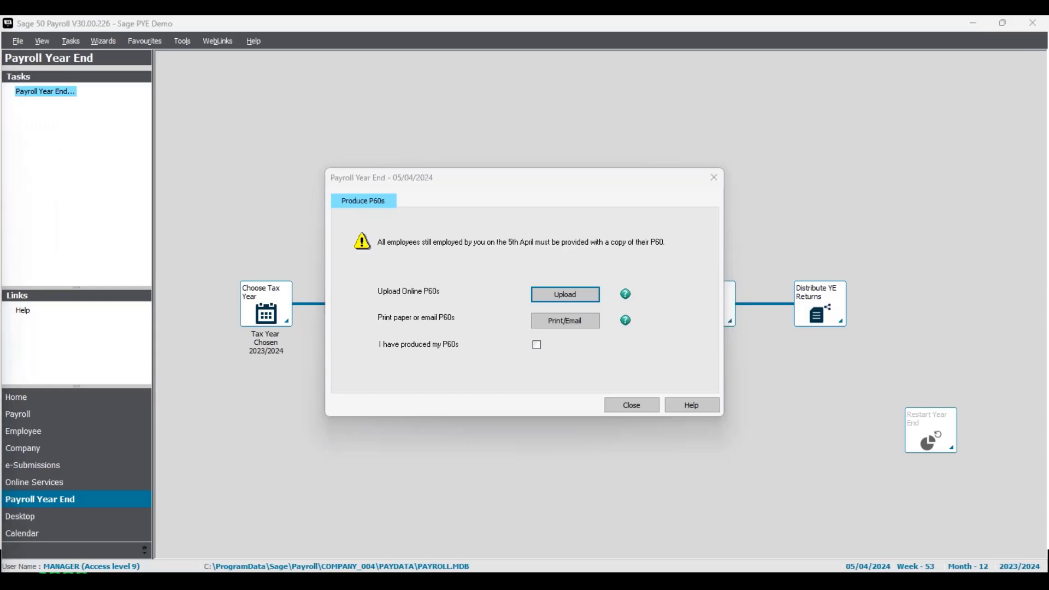
- Switch to Employee One's own Sage HR session and open the P60s list in the employee's profile
drag(1, 119, 289, 16)
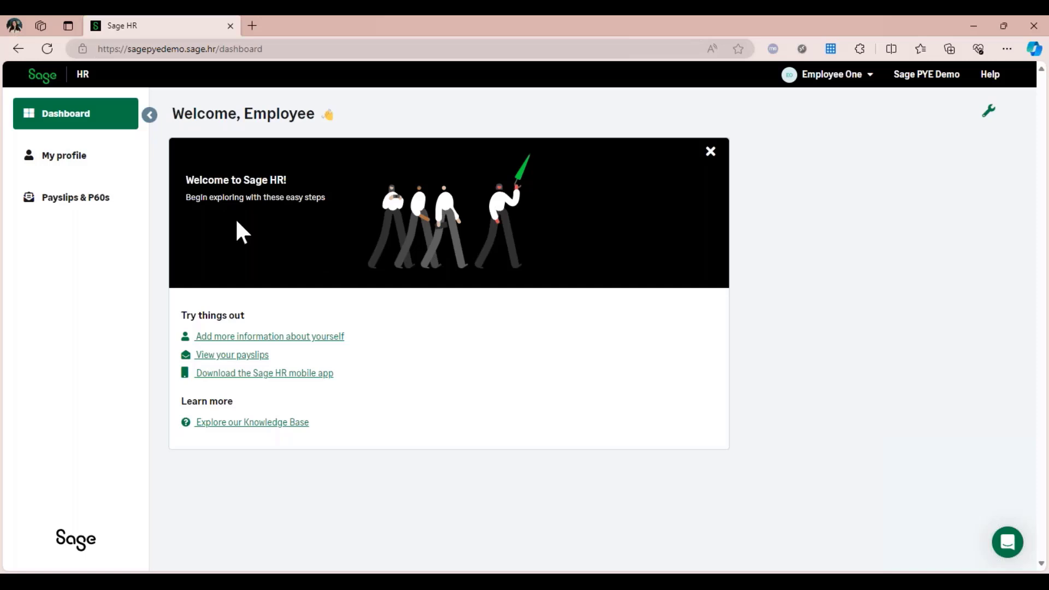
click(74, 156)
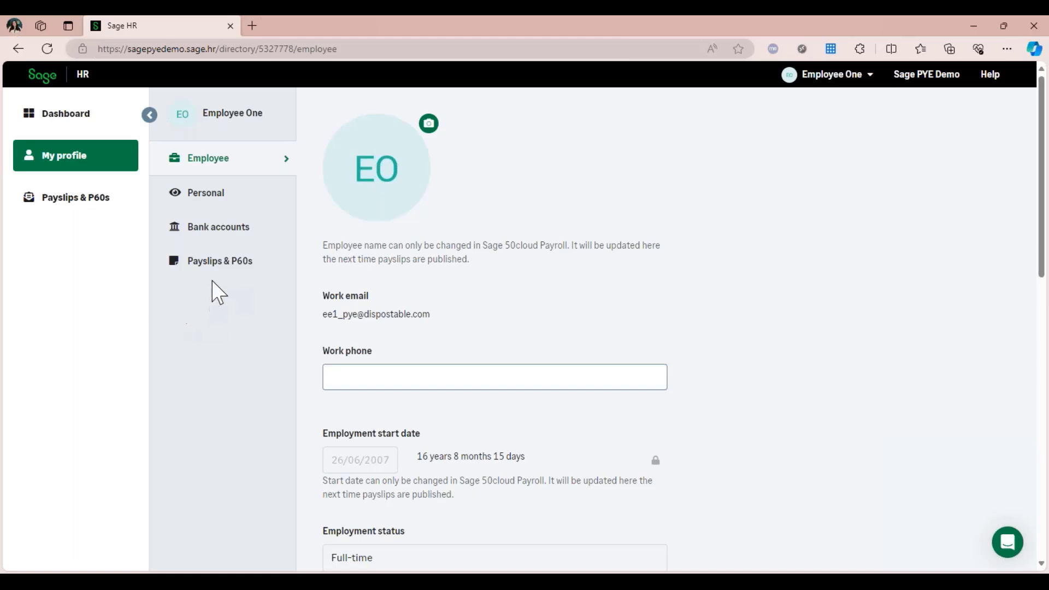
click(221, 266)
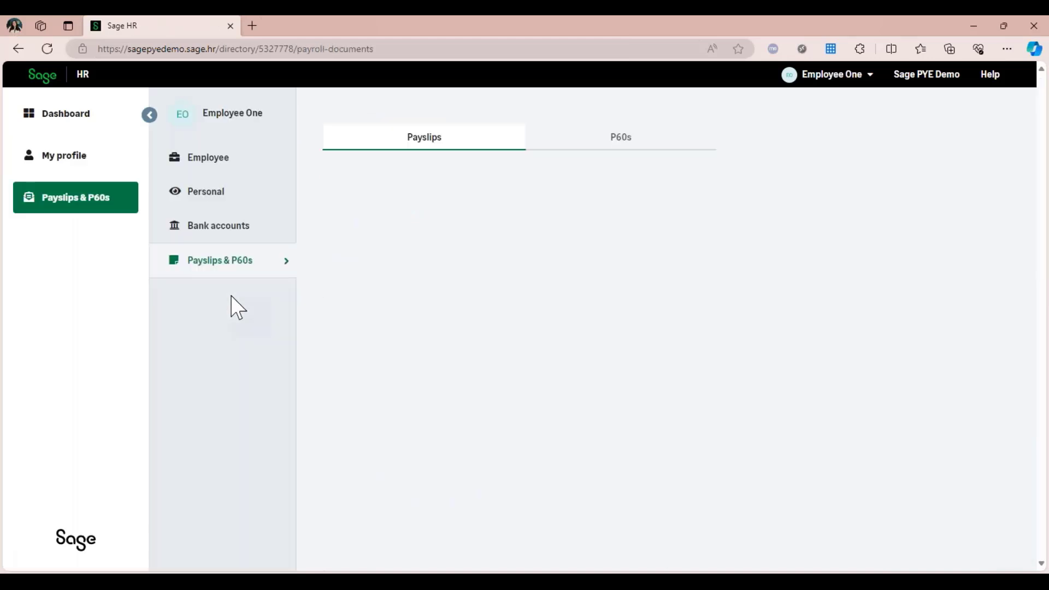
click(623, 144)
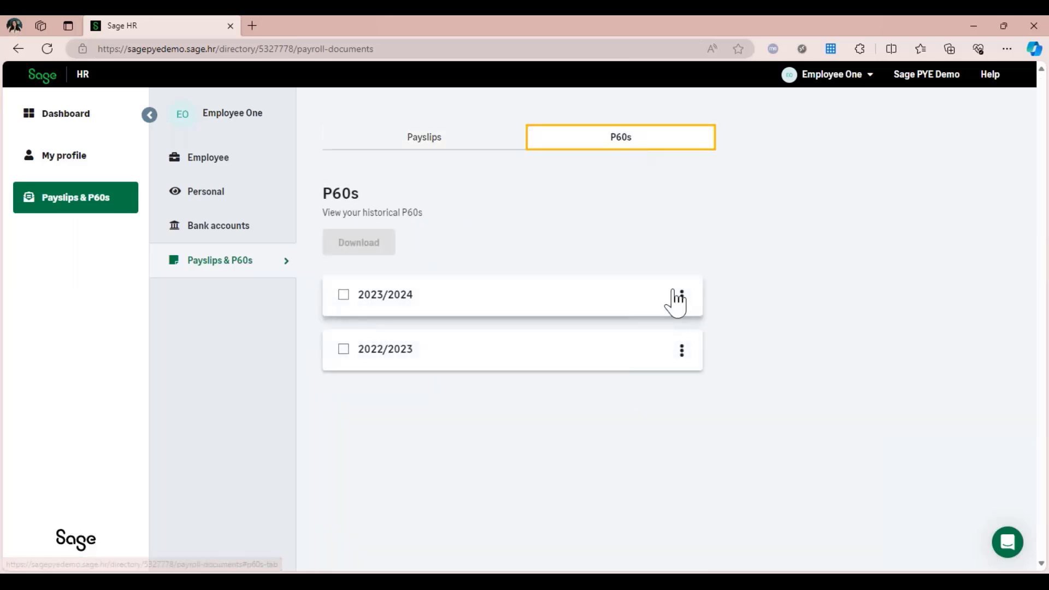
- View Employee One's 2023/2024 P60 and look through its full contents
click(683, 300)
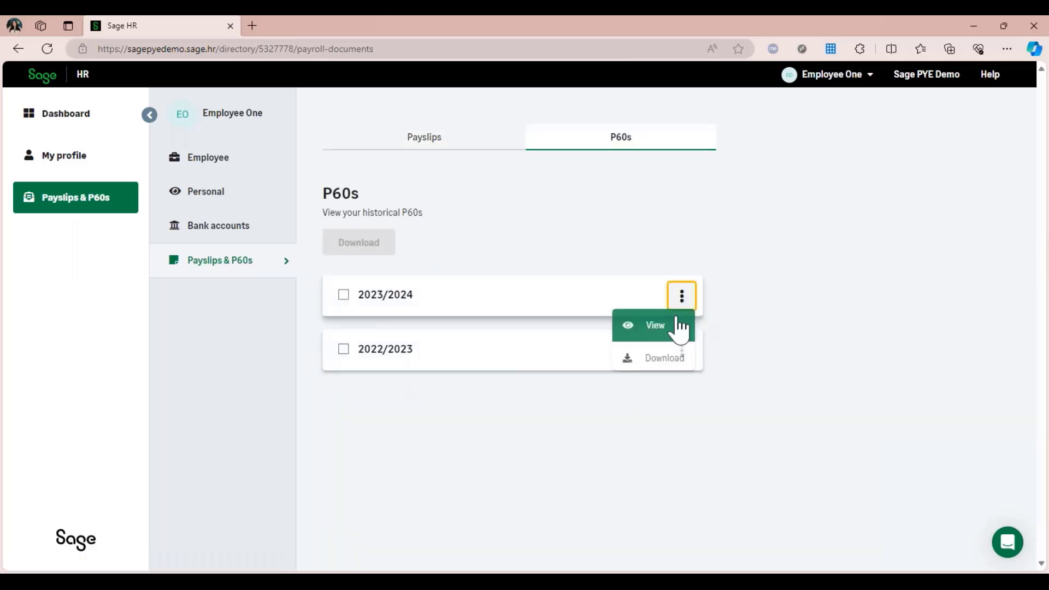
click(667, 329)
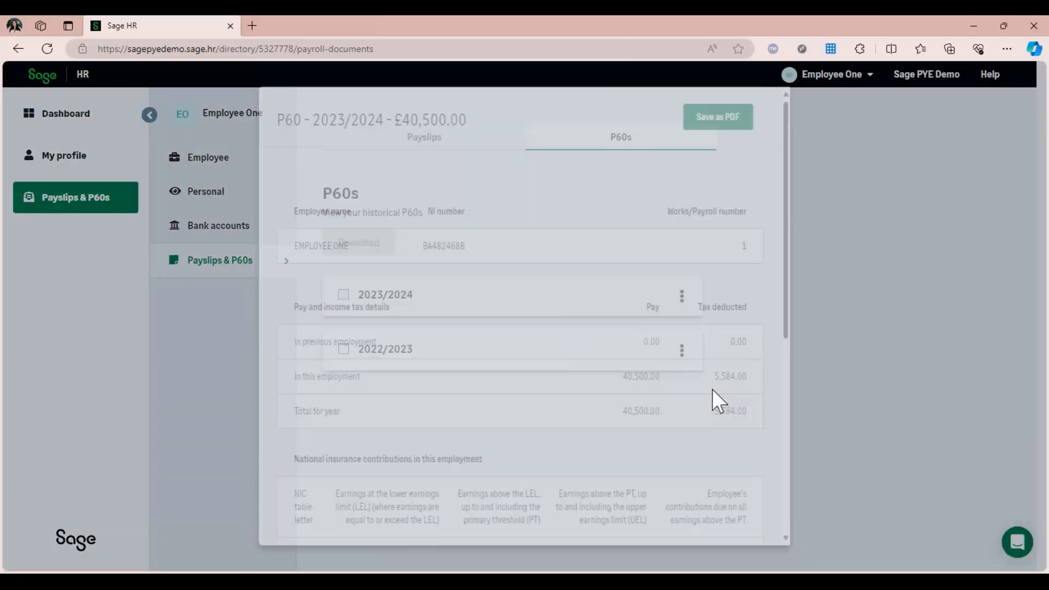
scroll(631, 317, down, 1)
scroll(632, 315, down, 5)
scroll(632, 315, up, 6)
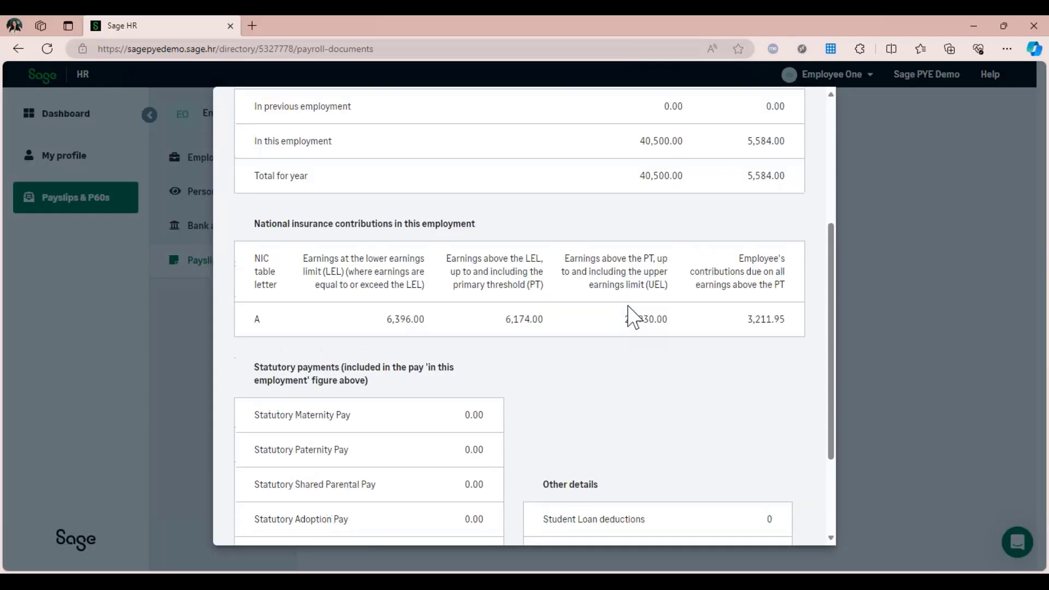
- Close the employee's P60 and select the 2023/2024 entry in their P60s list
click(896, 269)
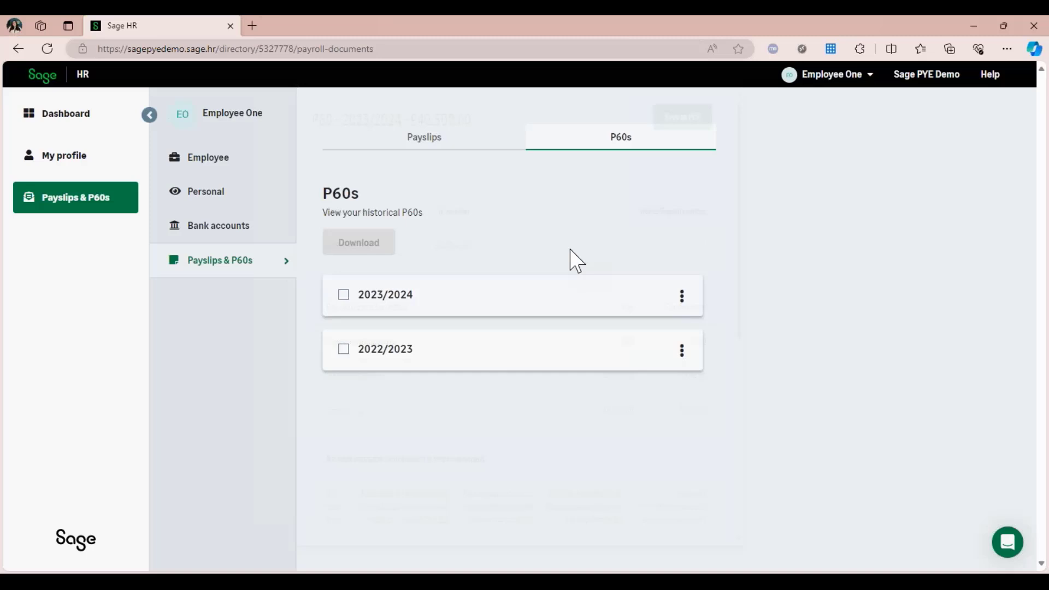
click(343, 294)
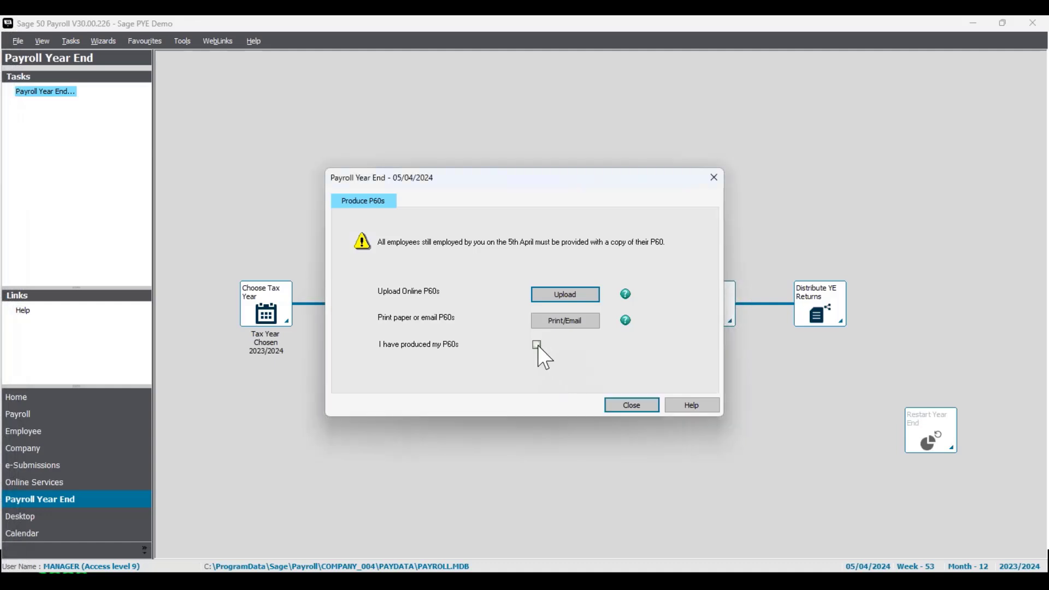
- Switch to Sage 50 Payroll, confirm that the P60s have been produced, and close the Produce P60s window
click(537, 344)
click(628, 405)
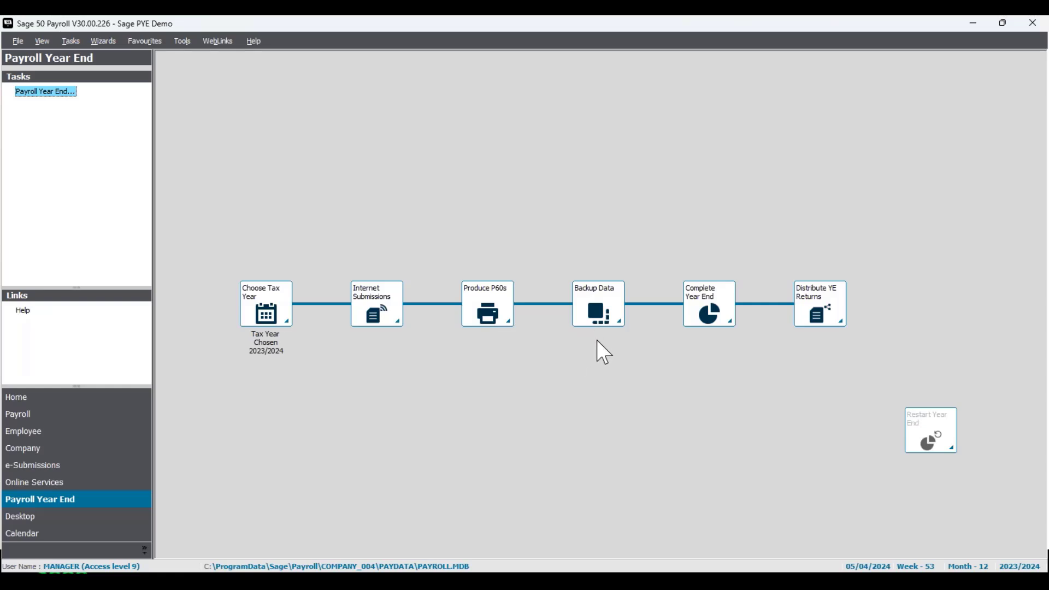
- Back up the payroll data to the Downloads folder with the file name "payroll year end complete"
click(598, 304)
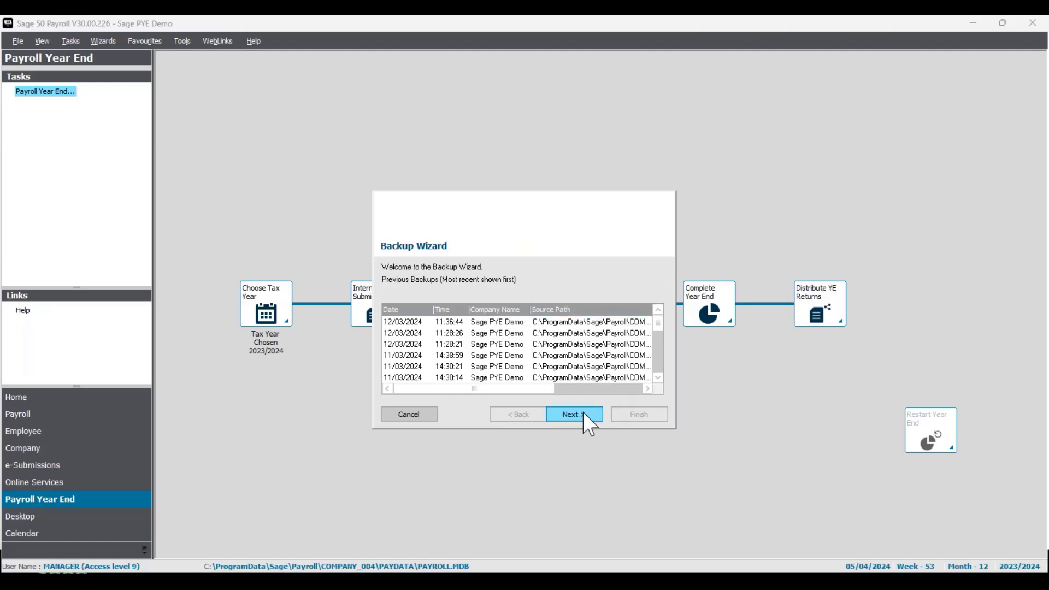
click(582, 413)
click(582, 415)
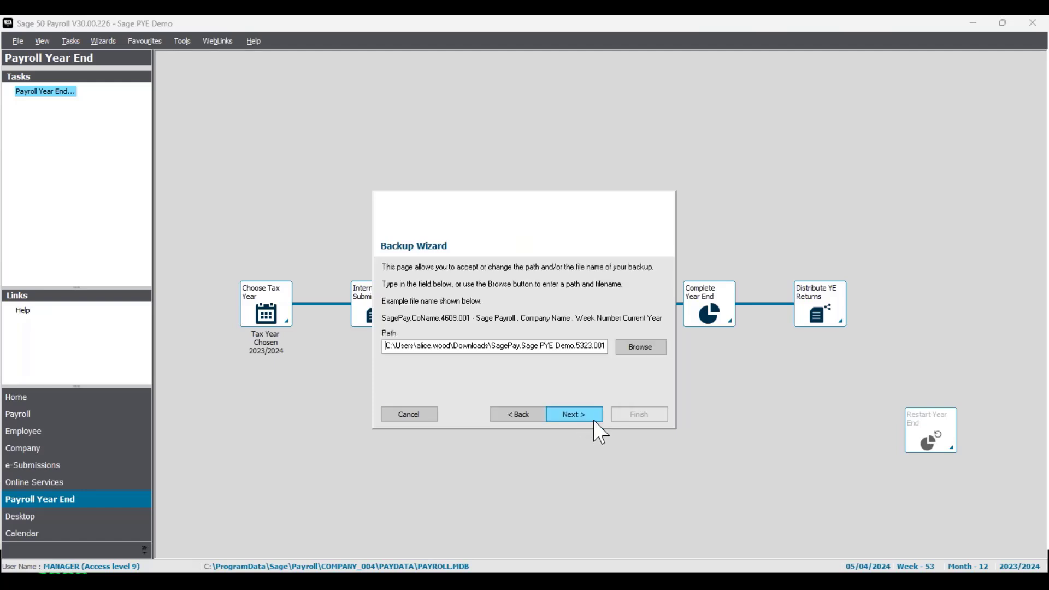
click(638, 348)
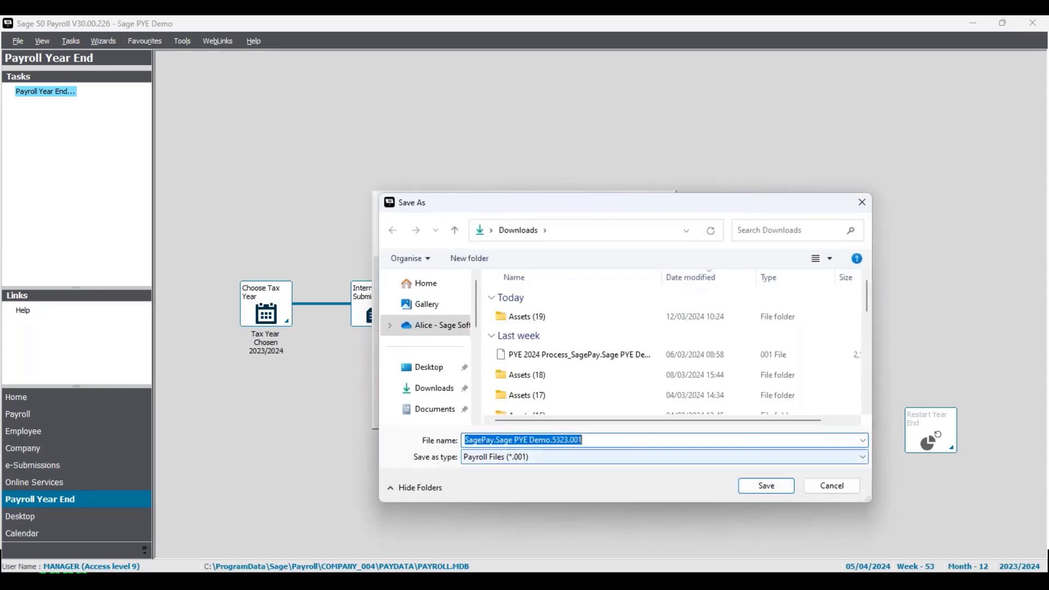
text(payro)
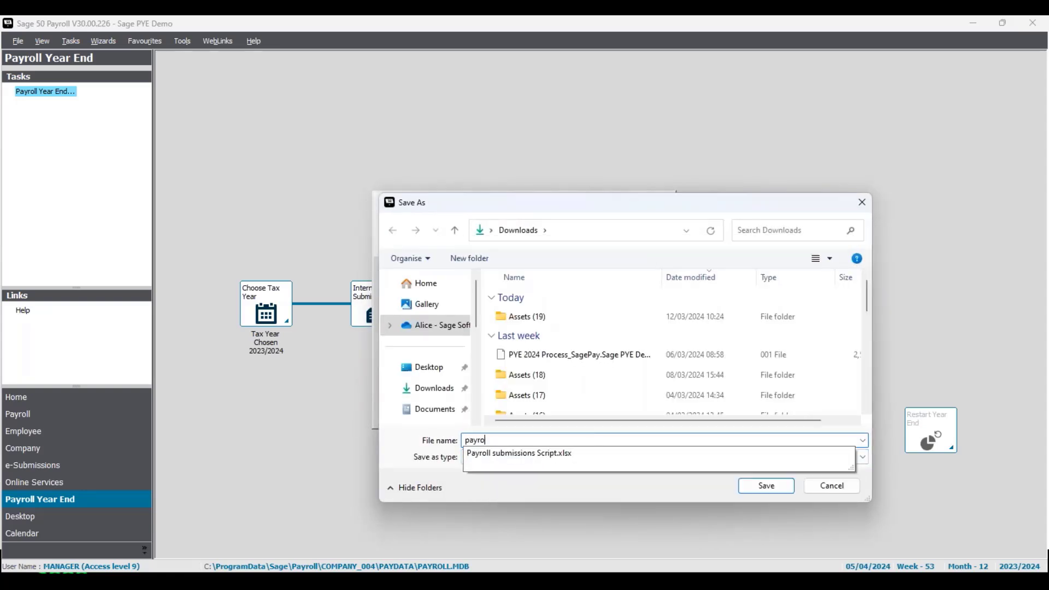
text(ll year end)
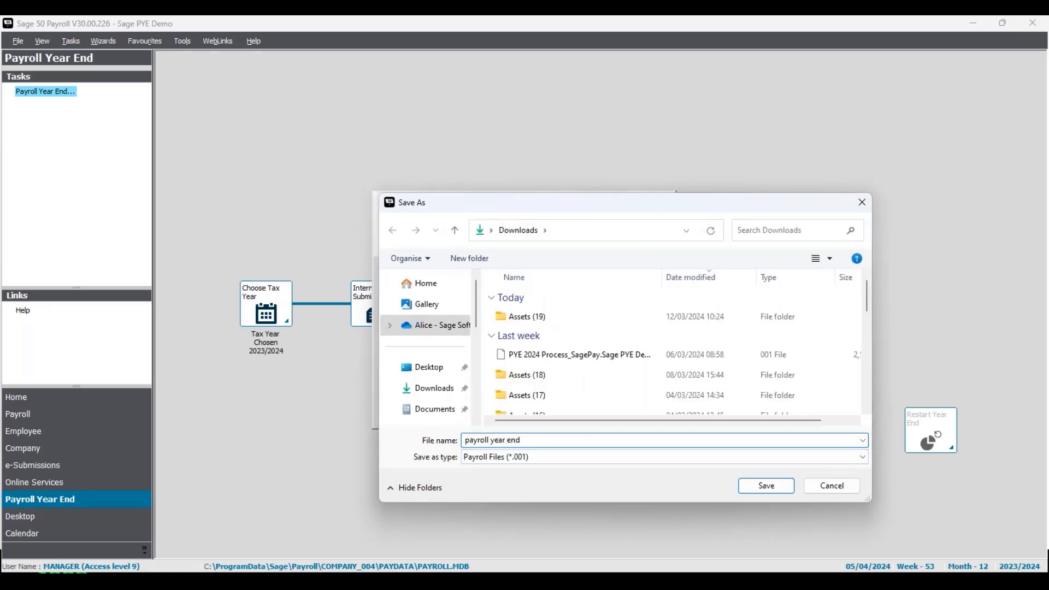
text( complete)
click(762, 485)
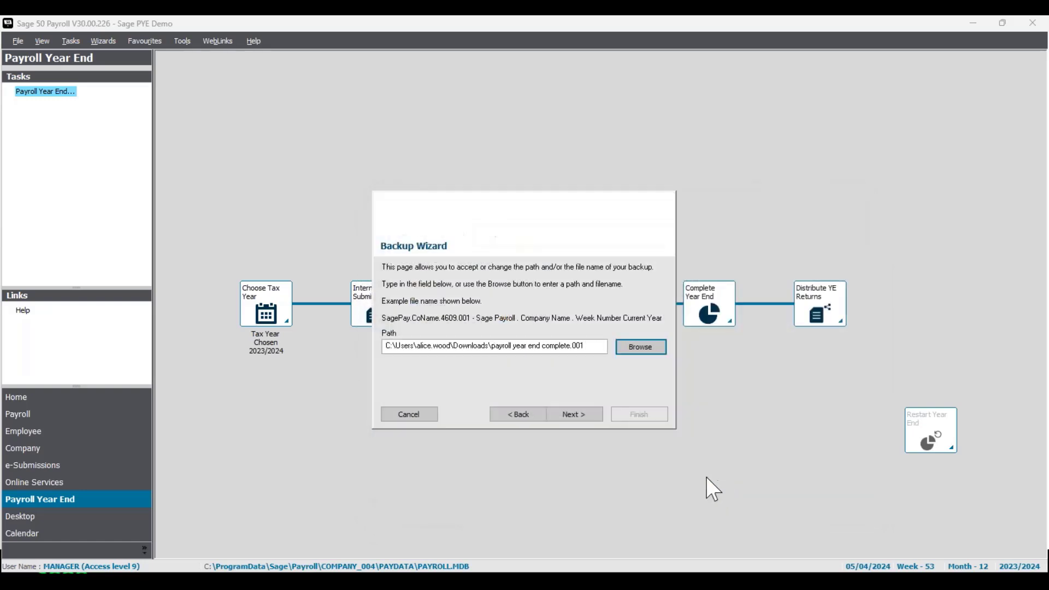
click(581, 417)
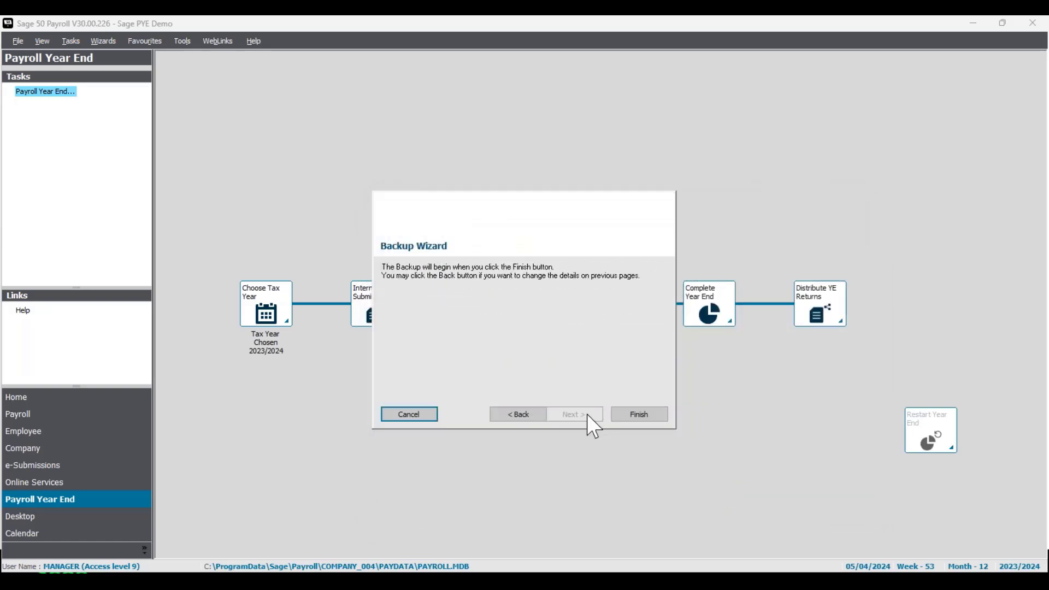
click(638, 415)
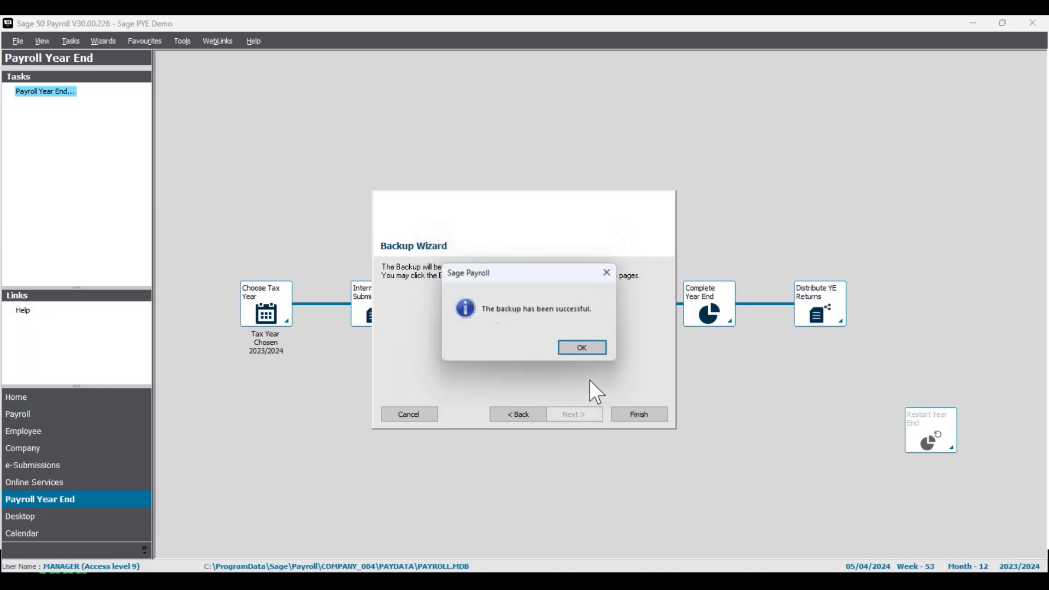
click(580, 347)
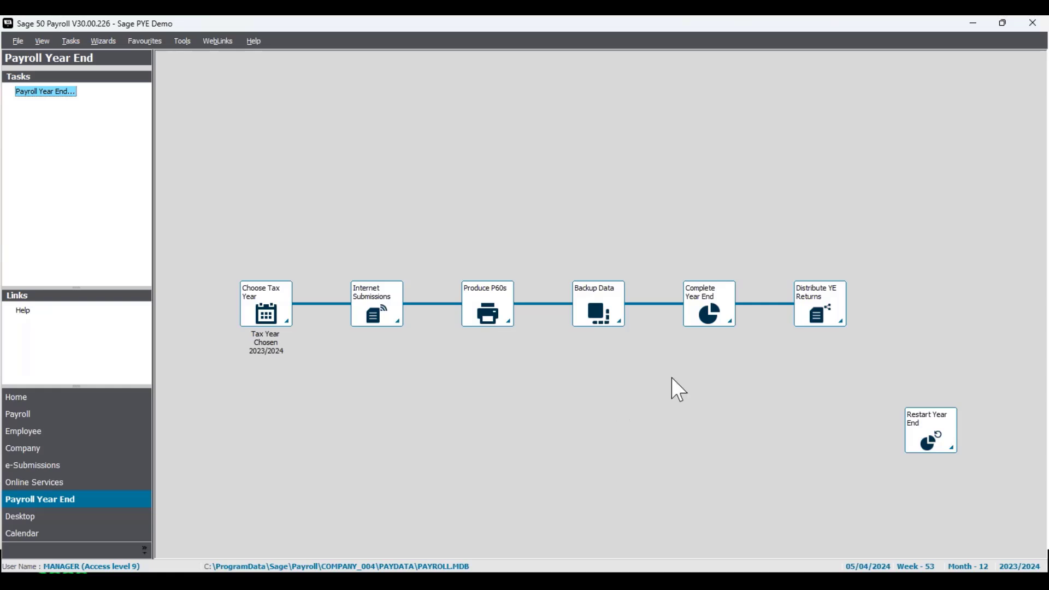
- Complete the 2023/2024 tax year end without updating employees' mileage records from the mileage log
click(710, 304)
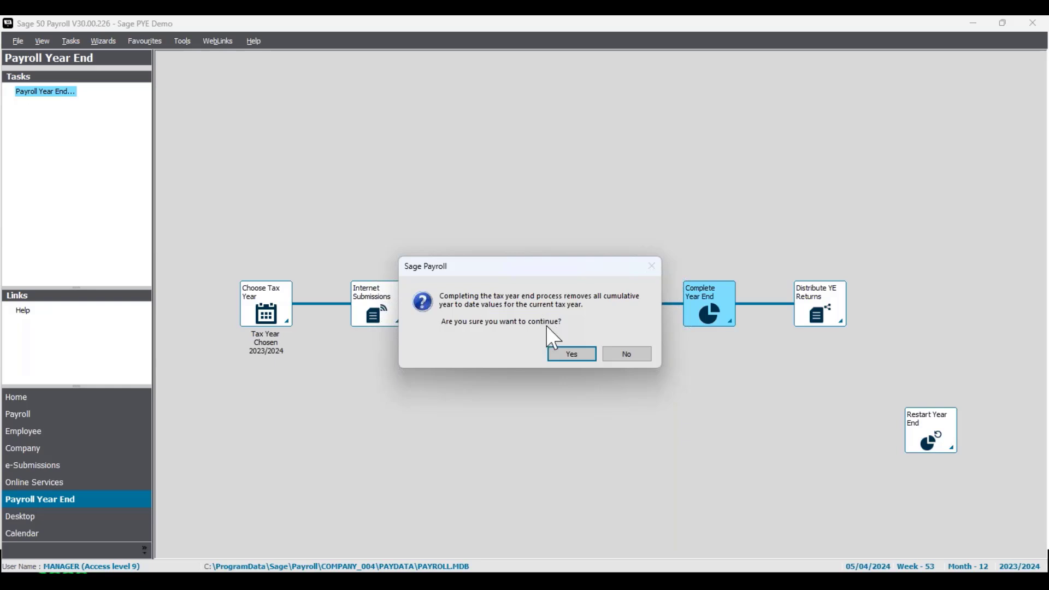
click(574, 355)
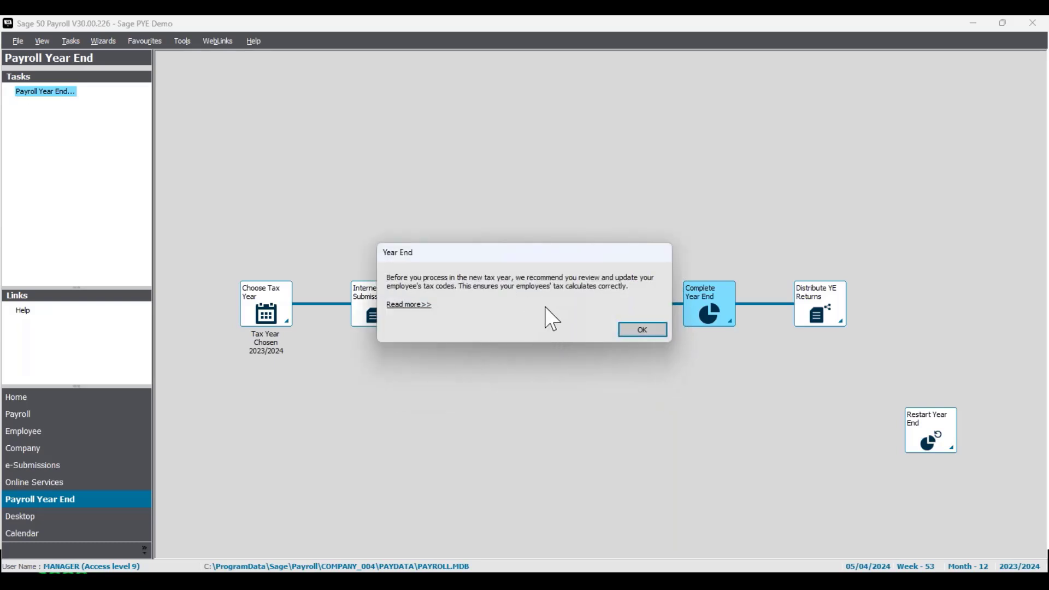
click(642, 329)
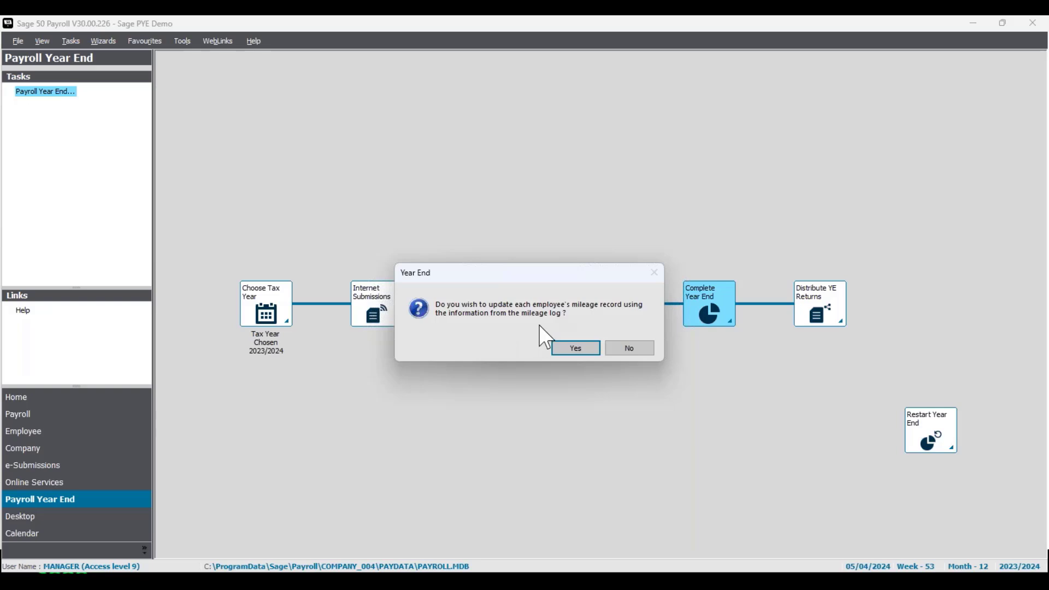
click(629, 349)
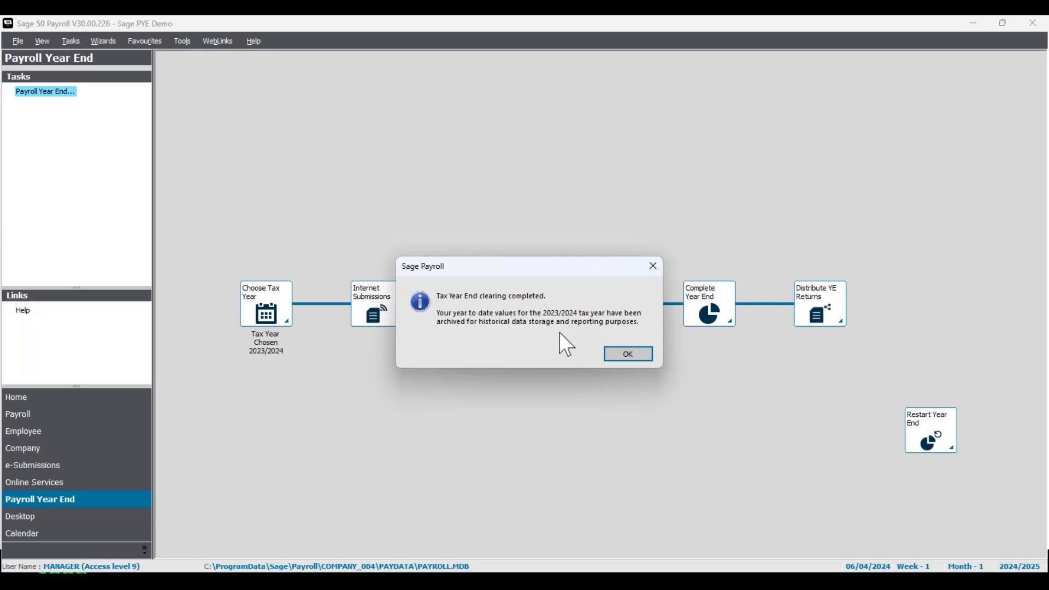
click(628, 354)
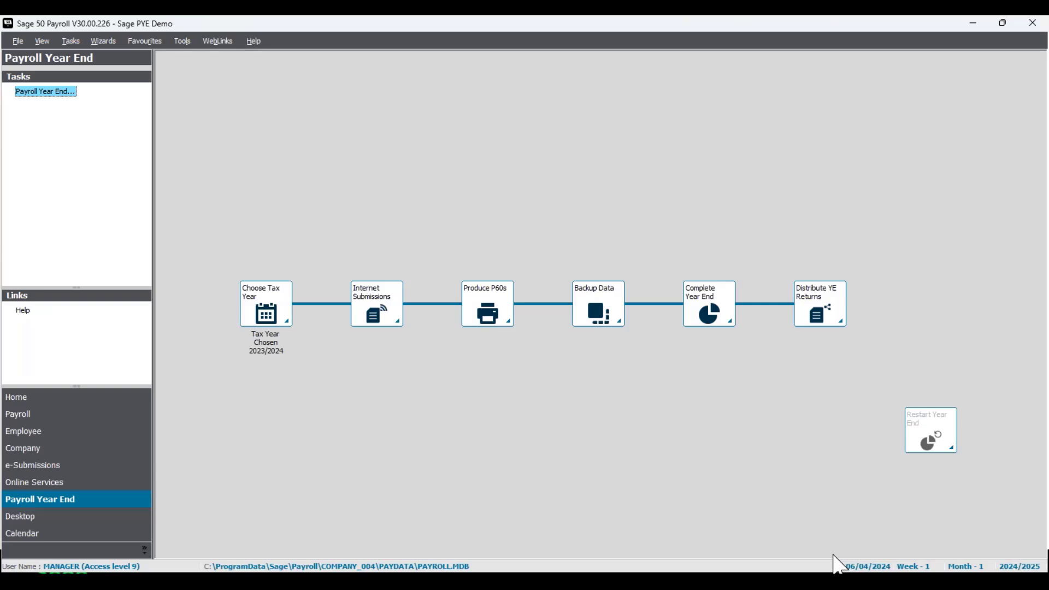
- Review the guidance on distributing the year end returns and close it
click(822, 310)
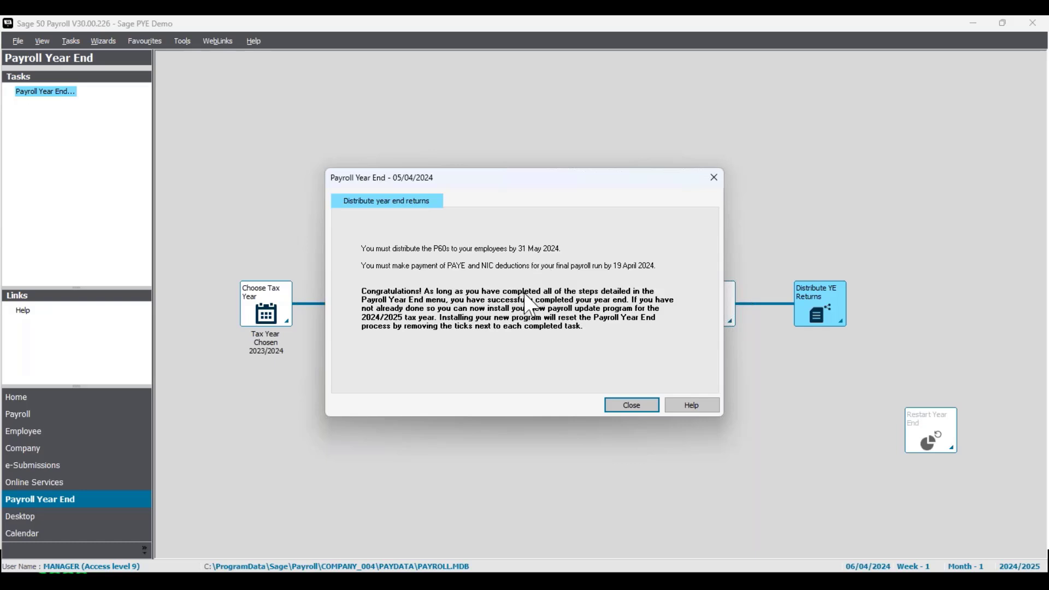
click(634, 411)
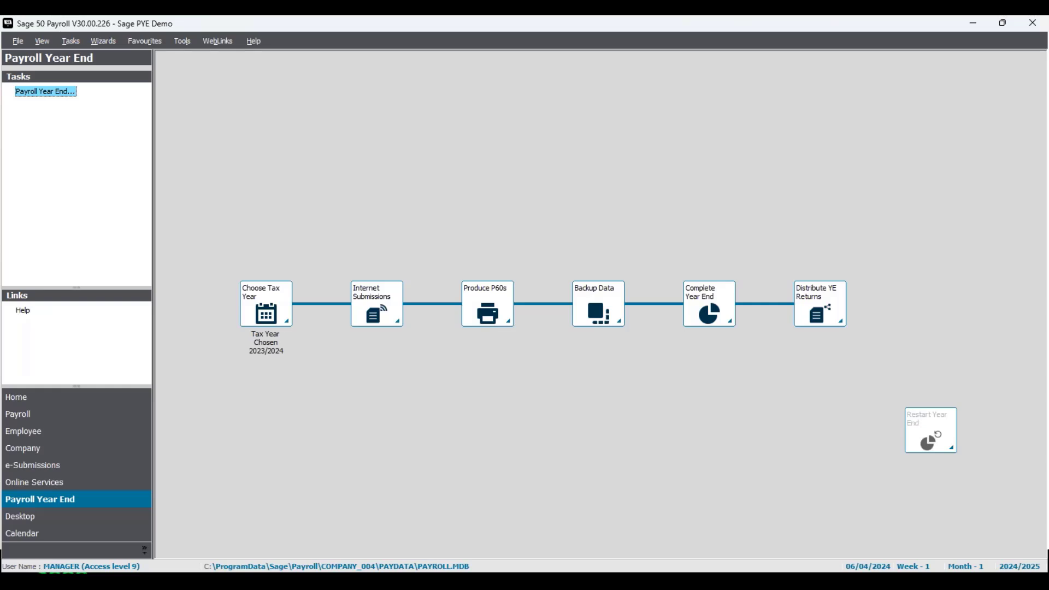
- Open the Payroll module and enlarge the employee list pane above the process map
click(82, 415)
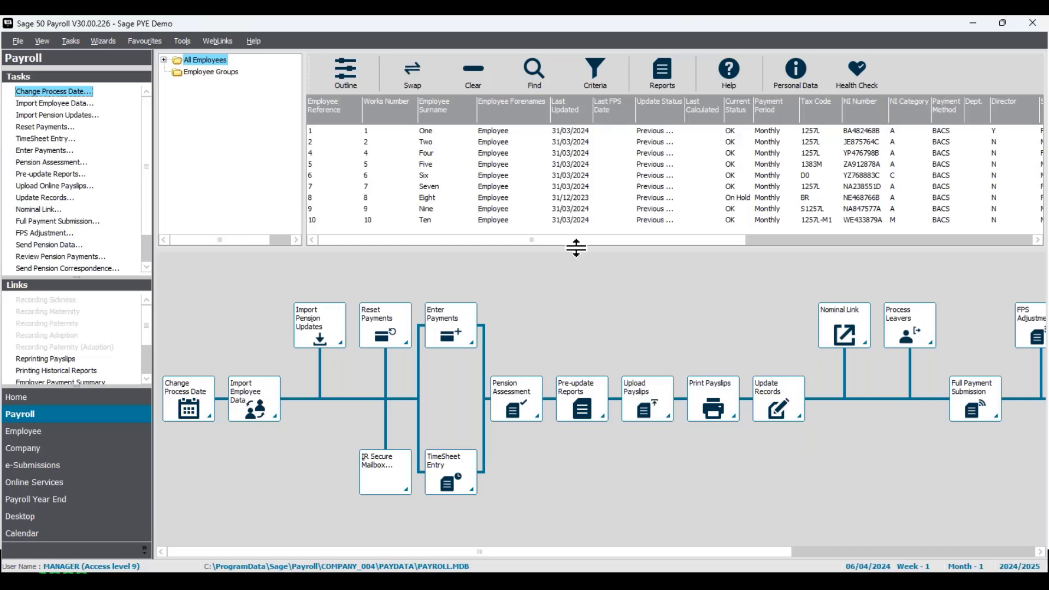
drag(586, 370, 583, 395)
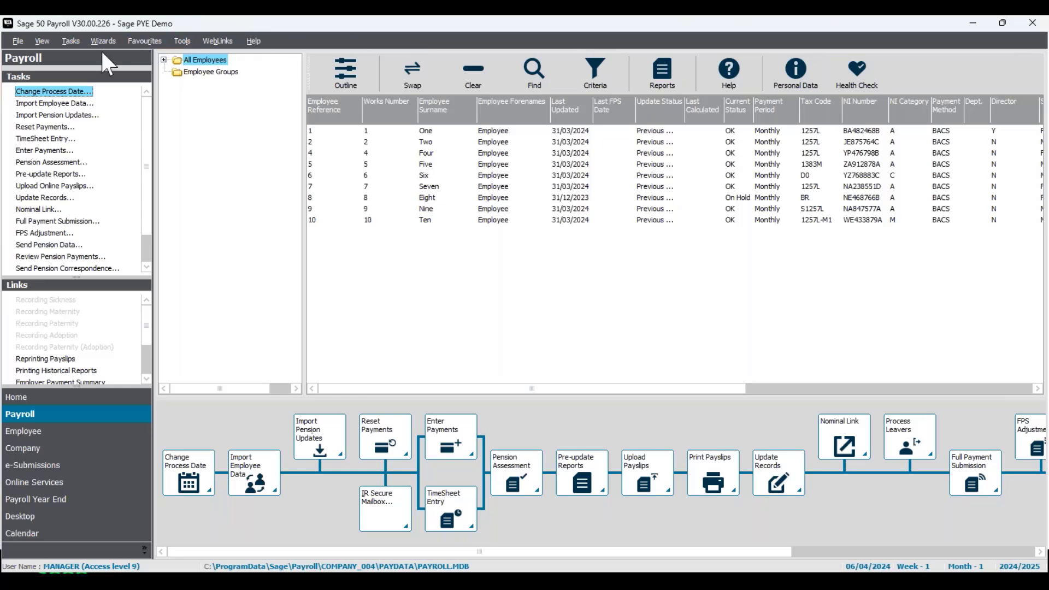
- Change the Payroll module's view to Employee List and back to Process Map
click(42, 42)
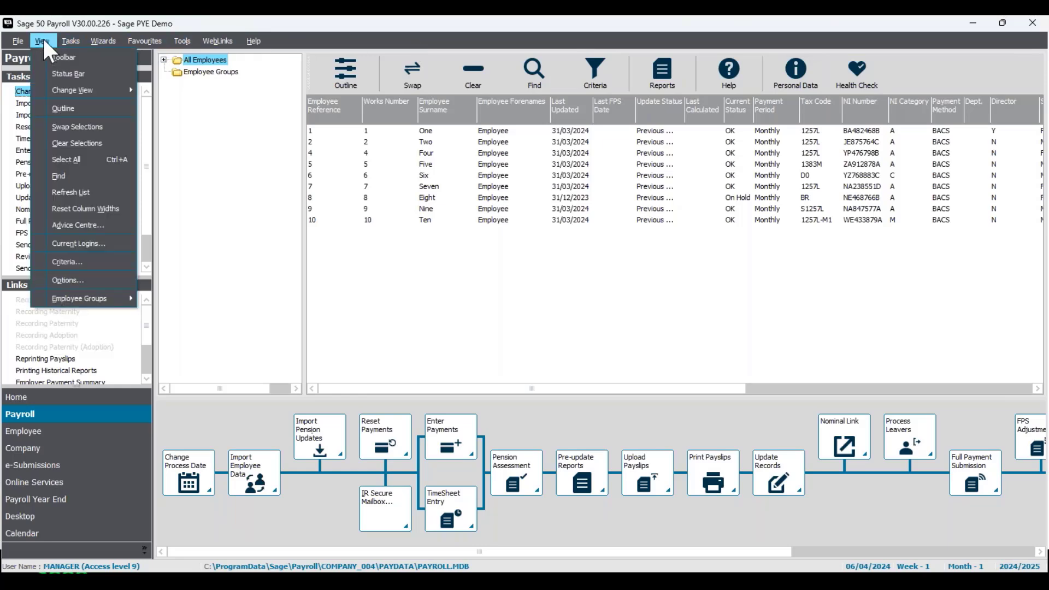
mouse_move(78, 94)
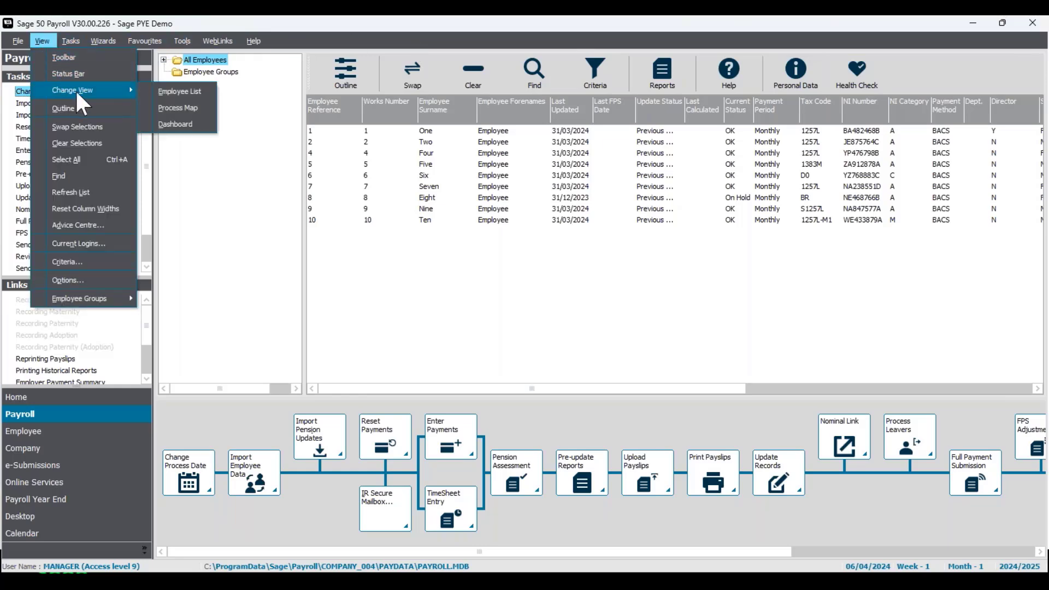
click(188, 93)
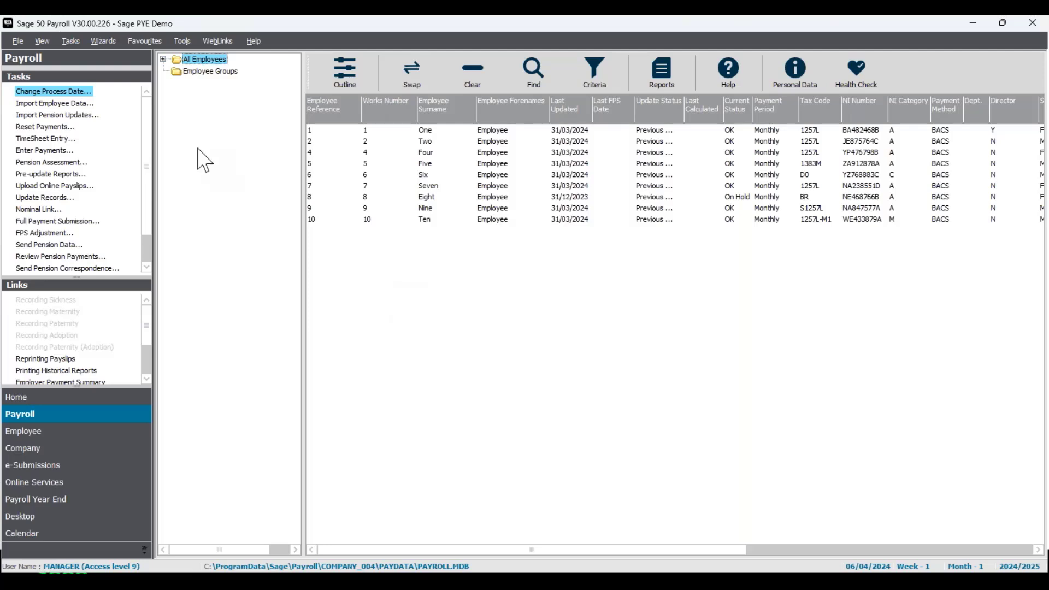
click(43, 40)
mouse_move(80, 92)
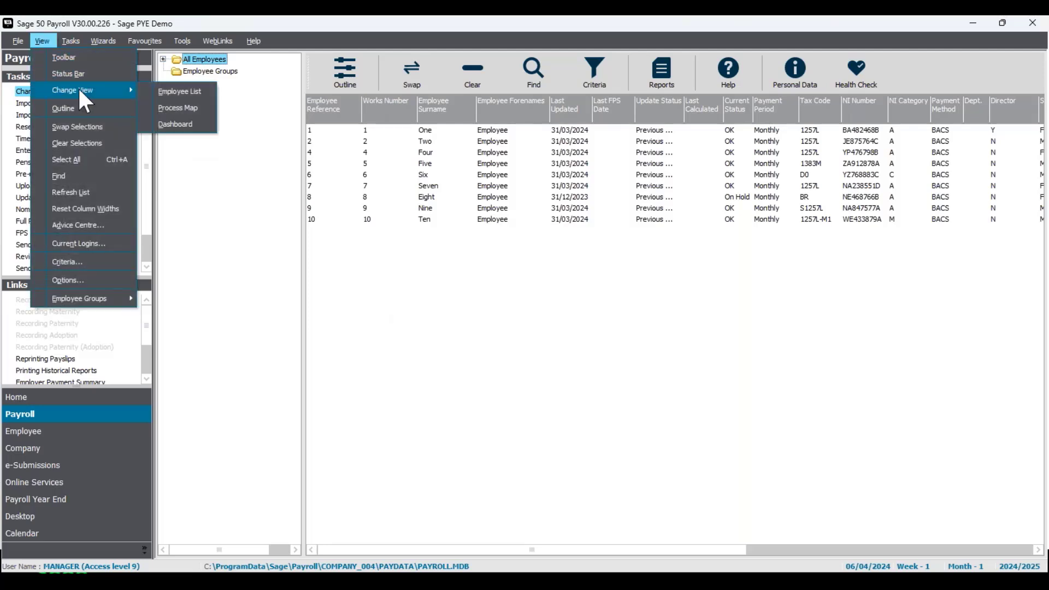
click(167, 107)
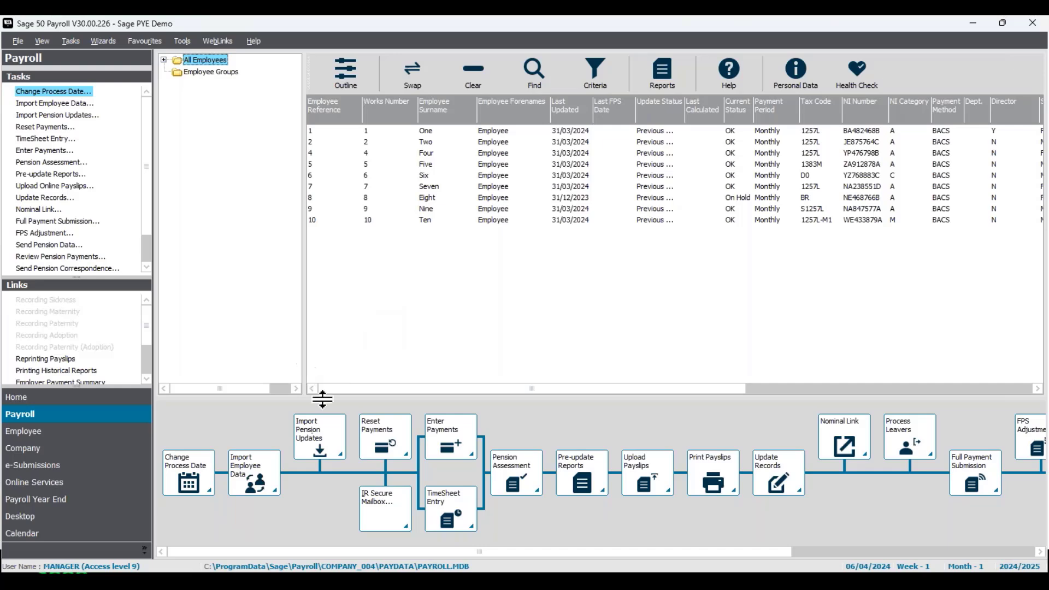
- Look at the Employee module and return to the Payroll module
click(82, 500)
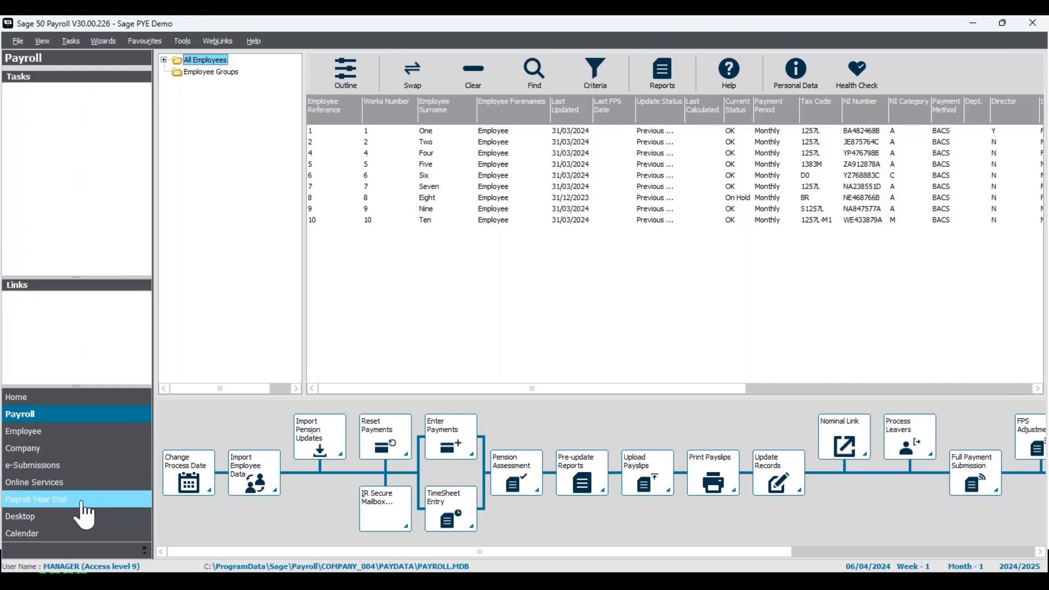
click(87, 414)
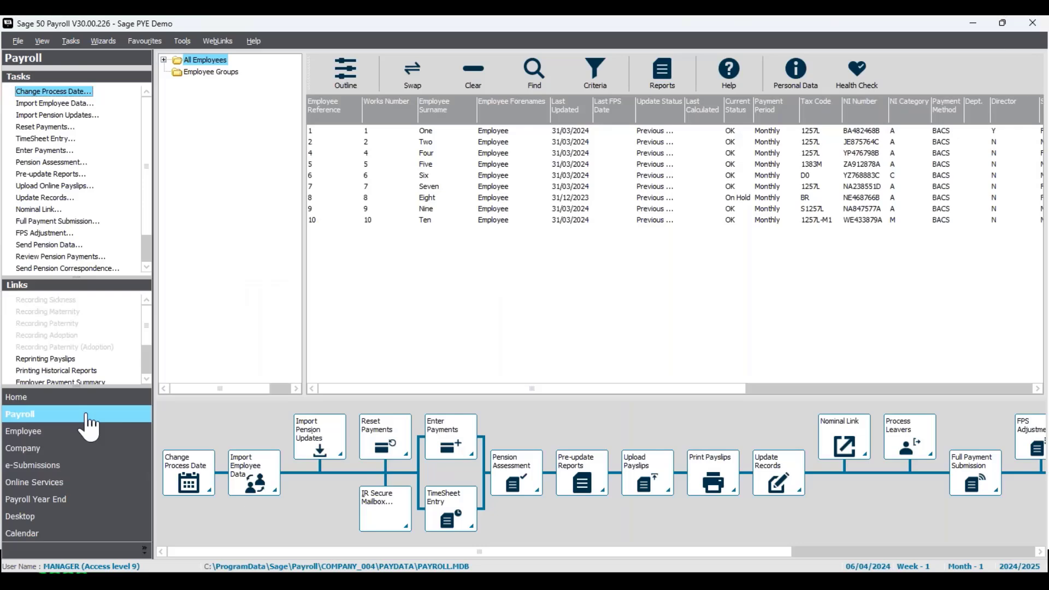
click(85, 431)
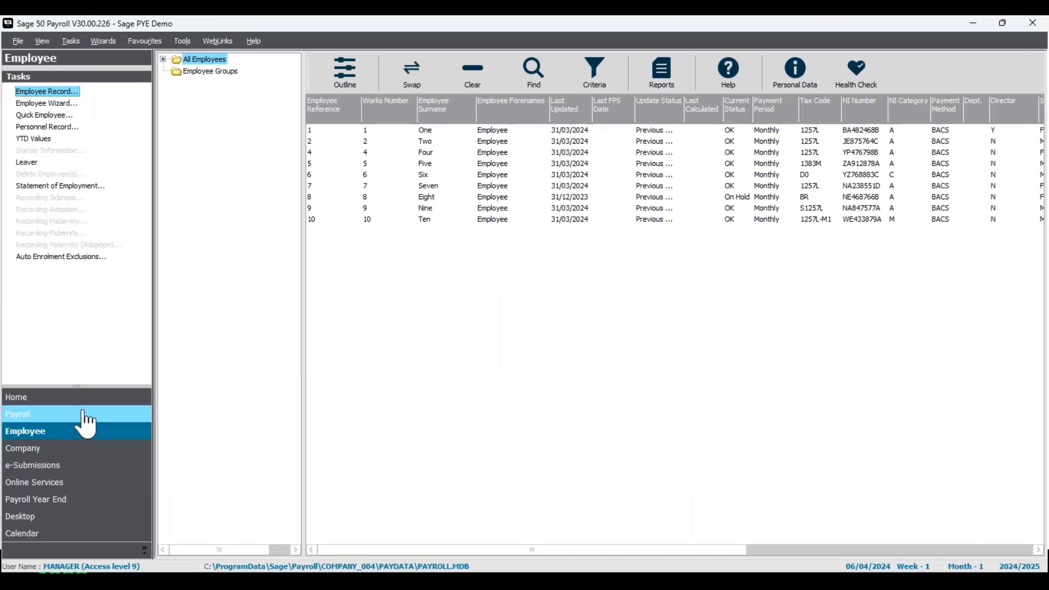
click(86, 416)
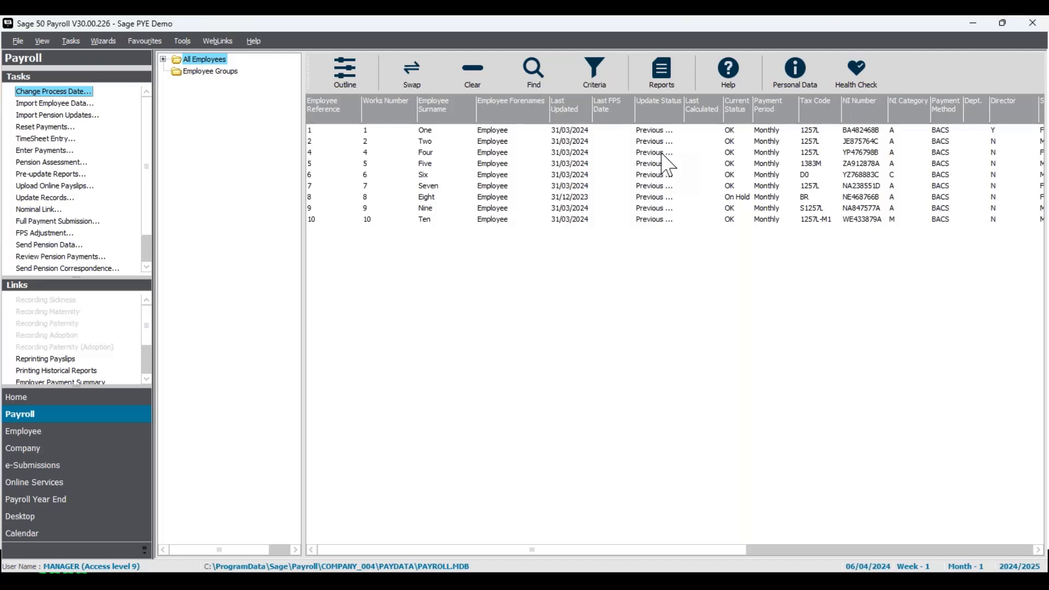
- Include historical leavers in the employee list criteria and pick out the row with Leaver status
click(595, 71)
click(620, 405)
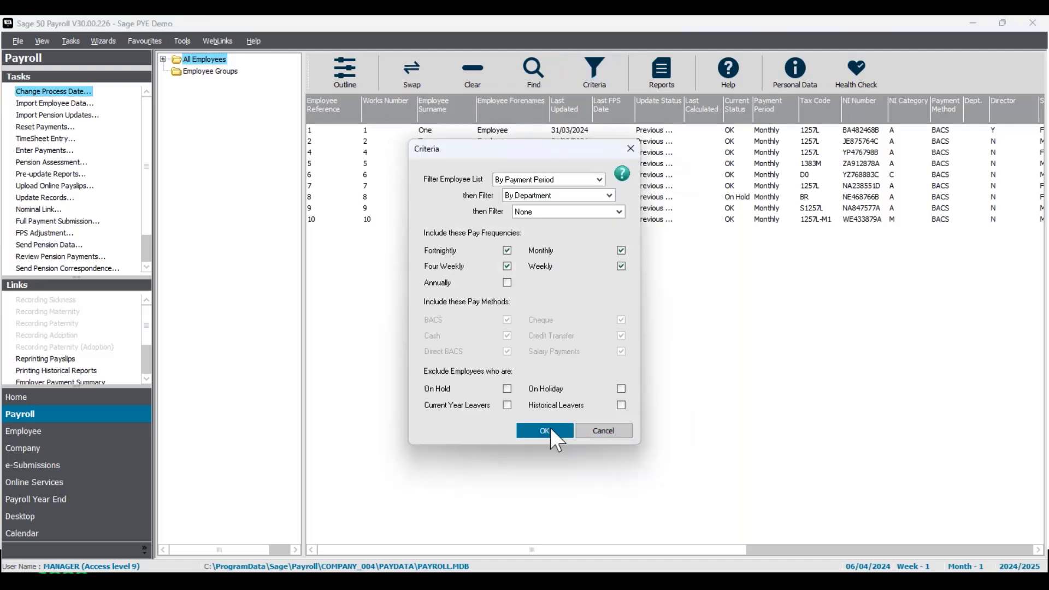
click(549, 429)
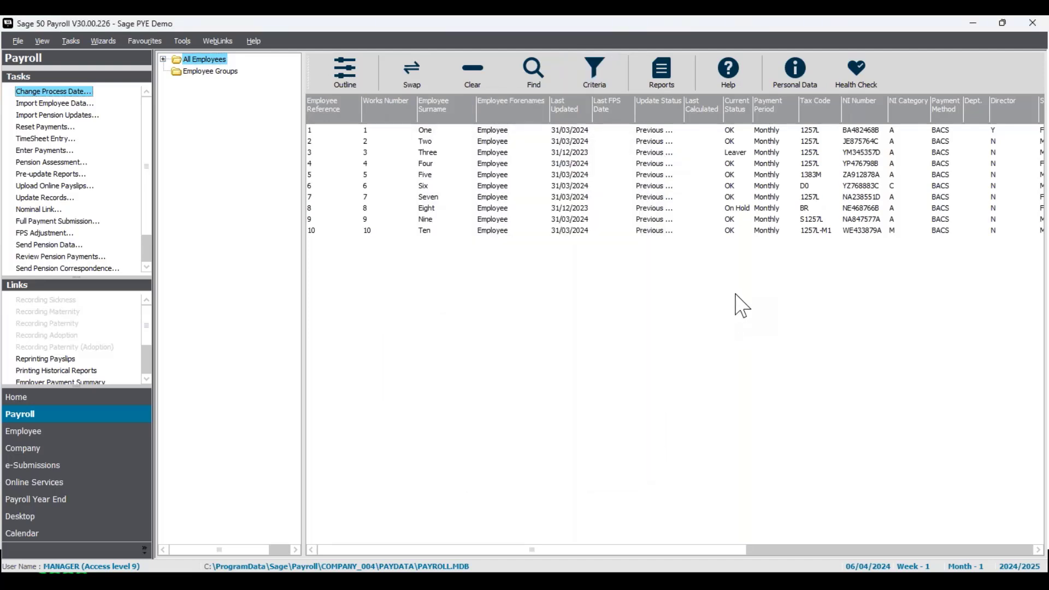
click(743, 153)
click(742, 154)
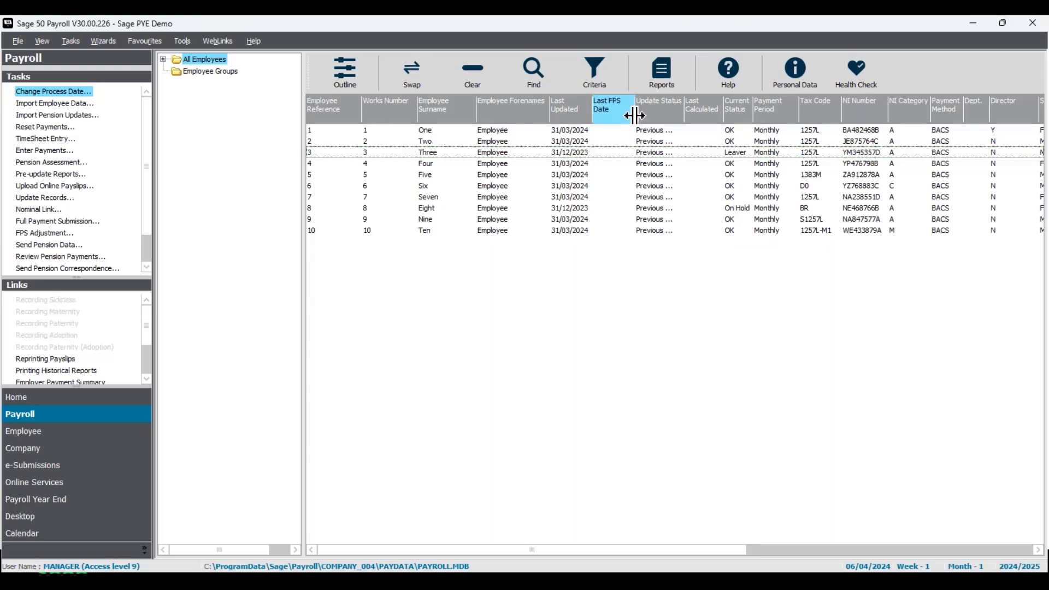
- Exclude historical leavers from the employee list again through the criteria
click(609, 82)
click(621, 405)
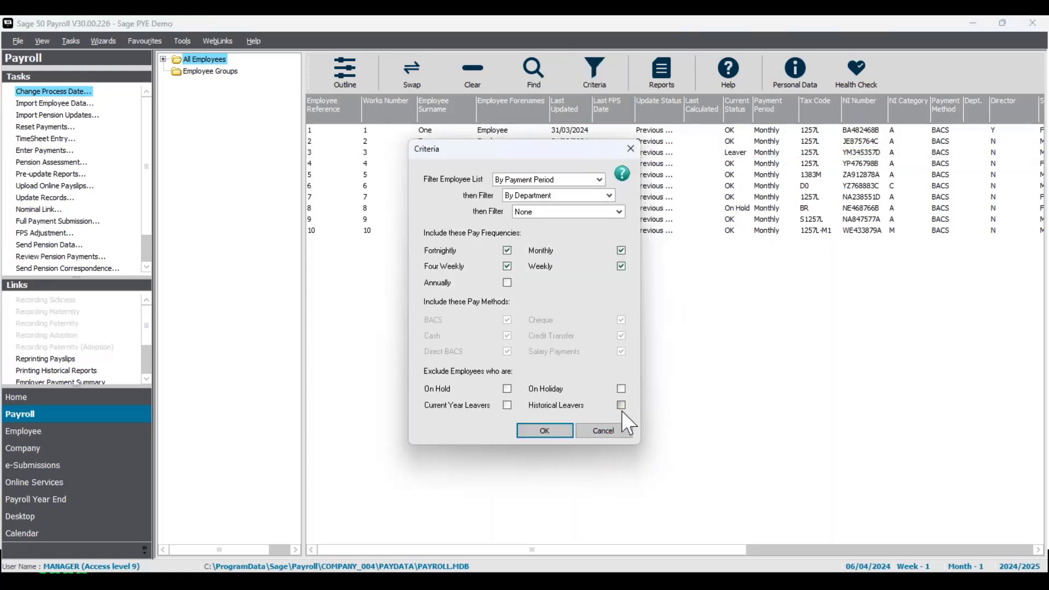
click(543, 431)
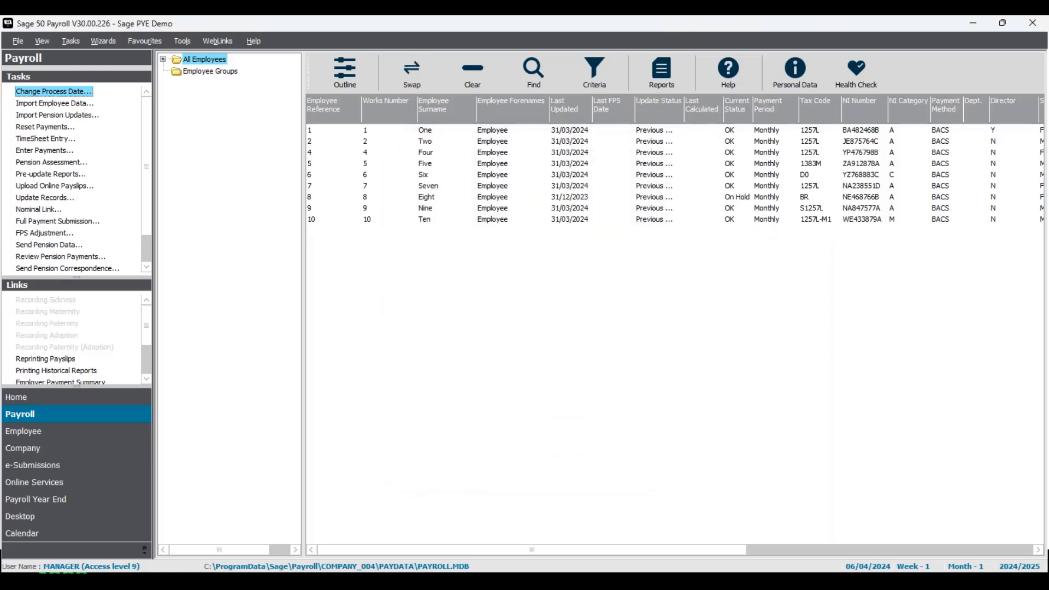
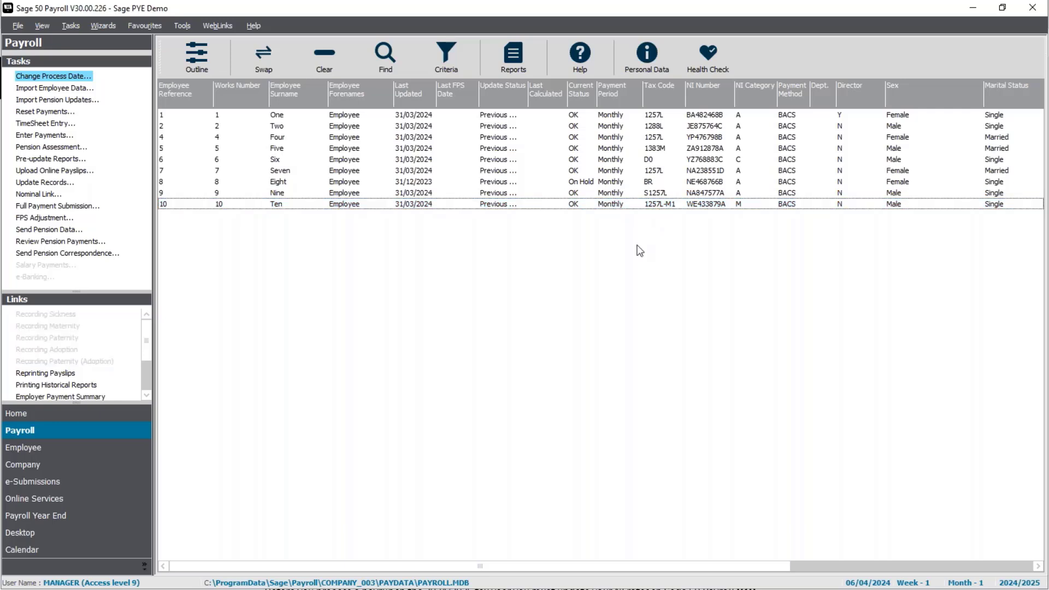
- Clear the Week 1/Month 1 flag on the tax codes of all listed employees through Global Changes, then clear the selection
click(252, 68)
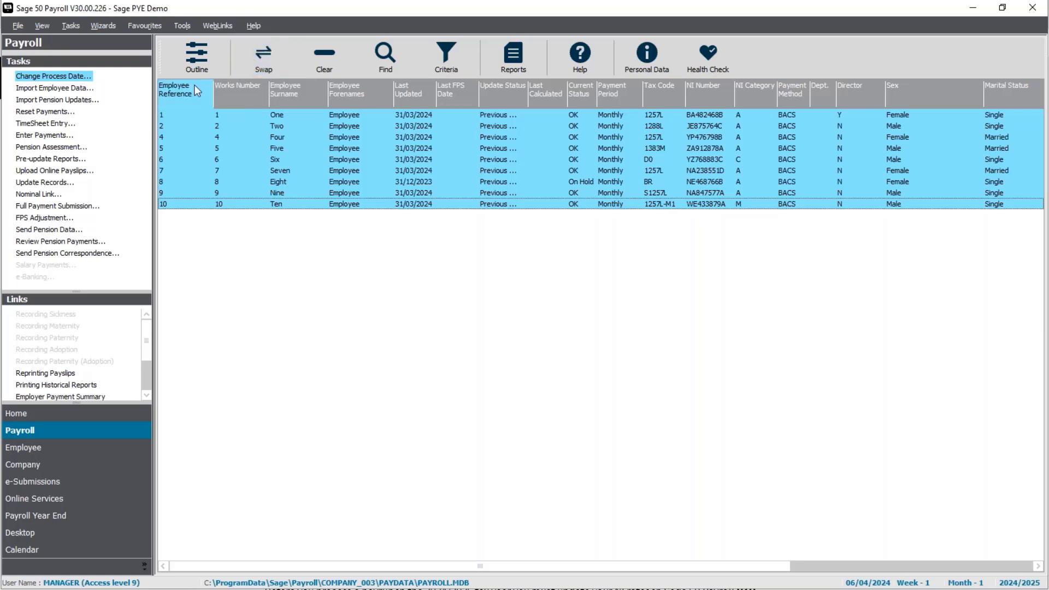
click(70, 28)
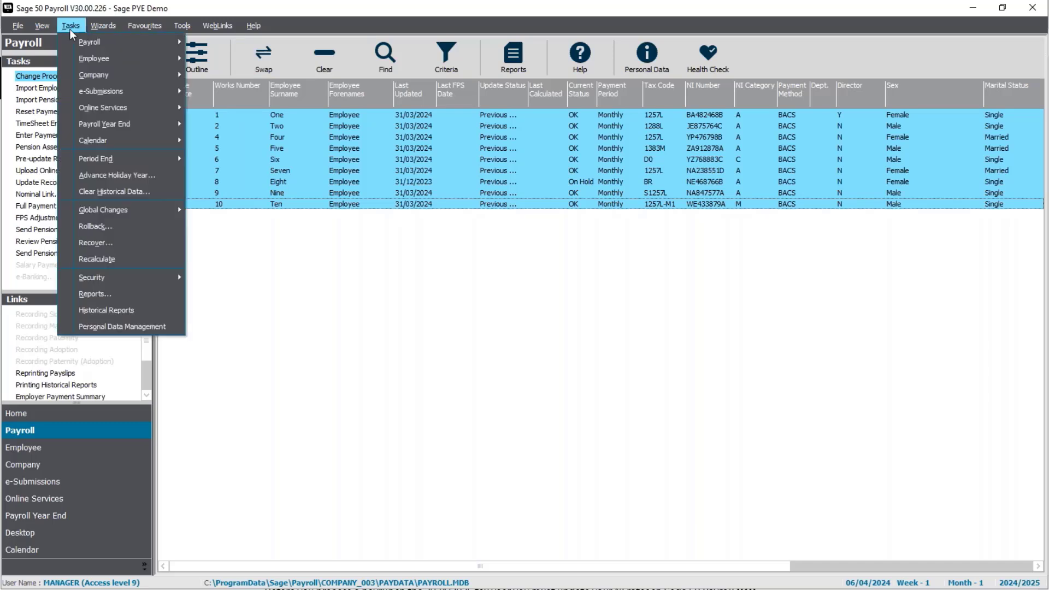
mouse_move(102, 213)
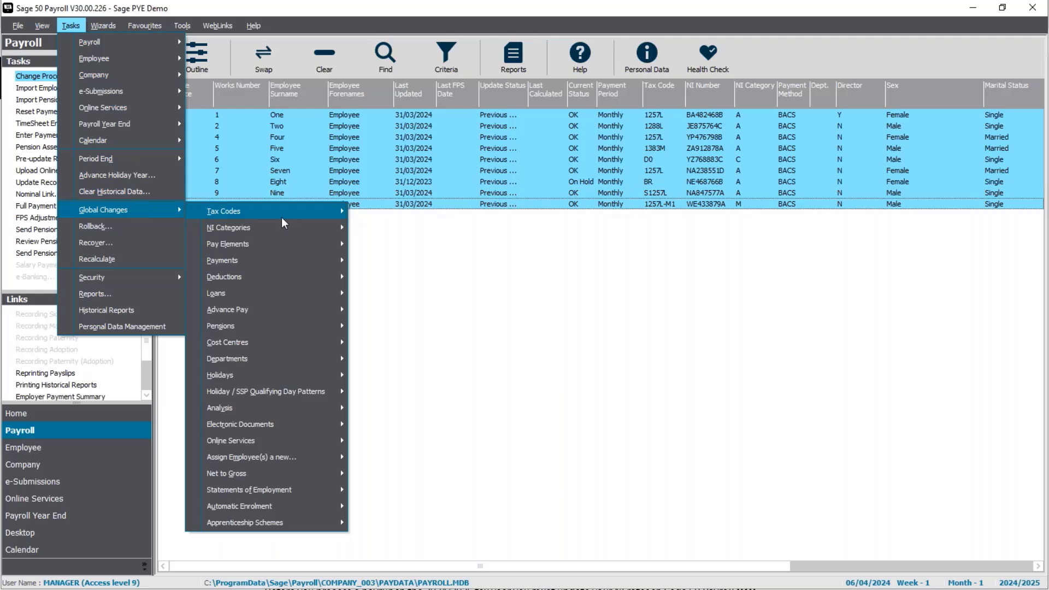
mouse_move(281, 217)
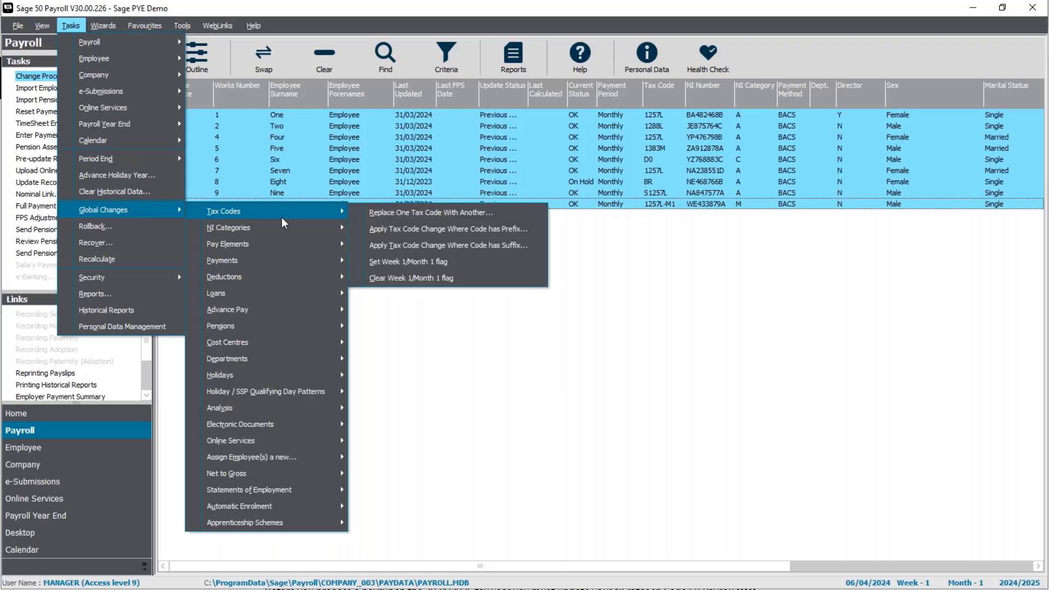
click(448, 278)
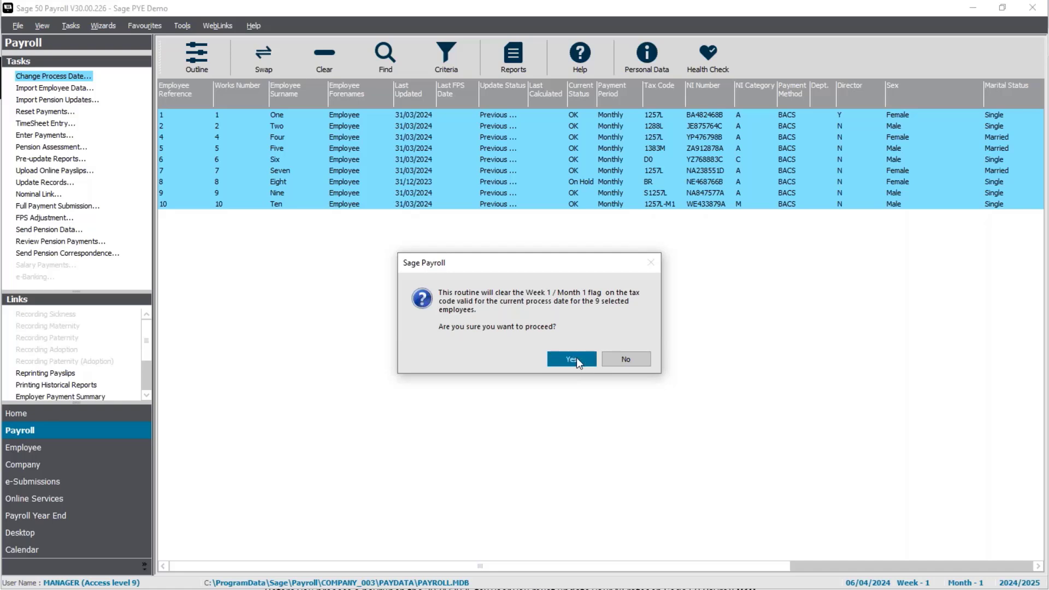
click(576, 357)
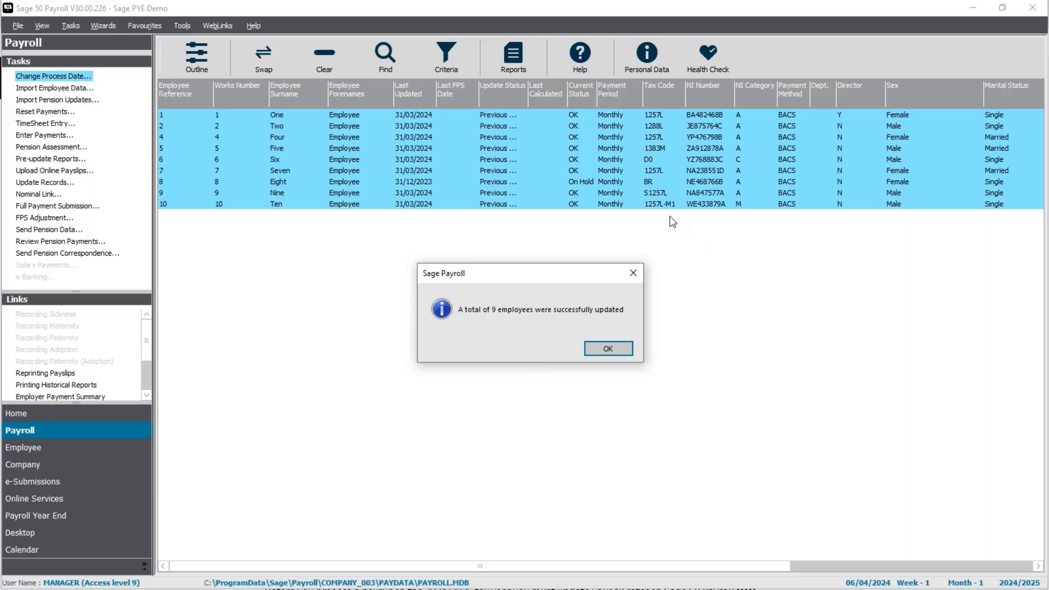
click(611, 352)
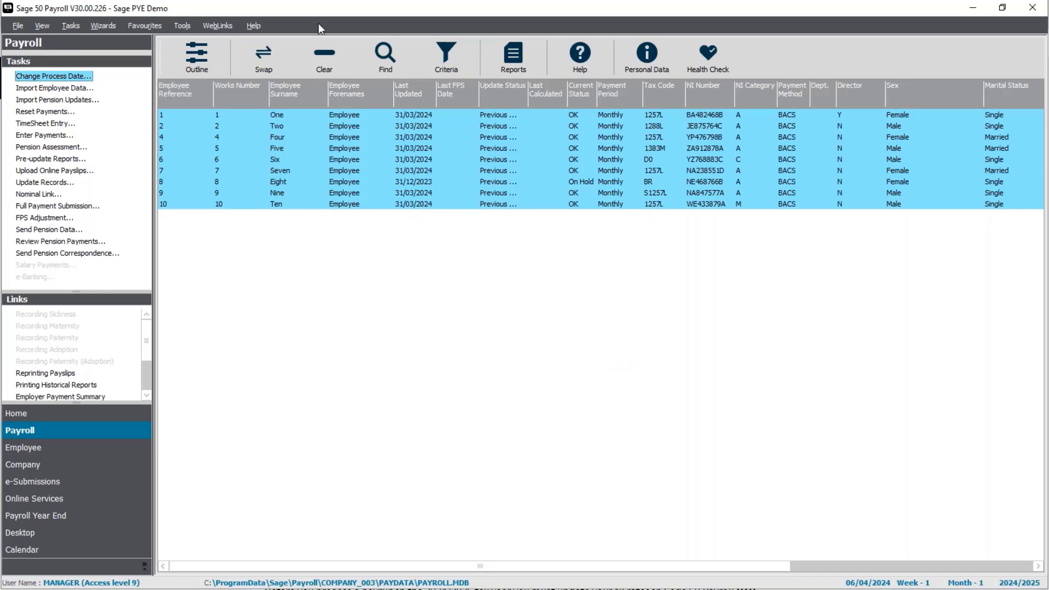
click(330, 65)
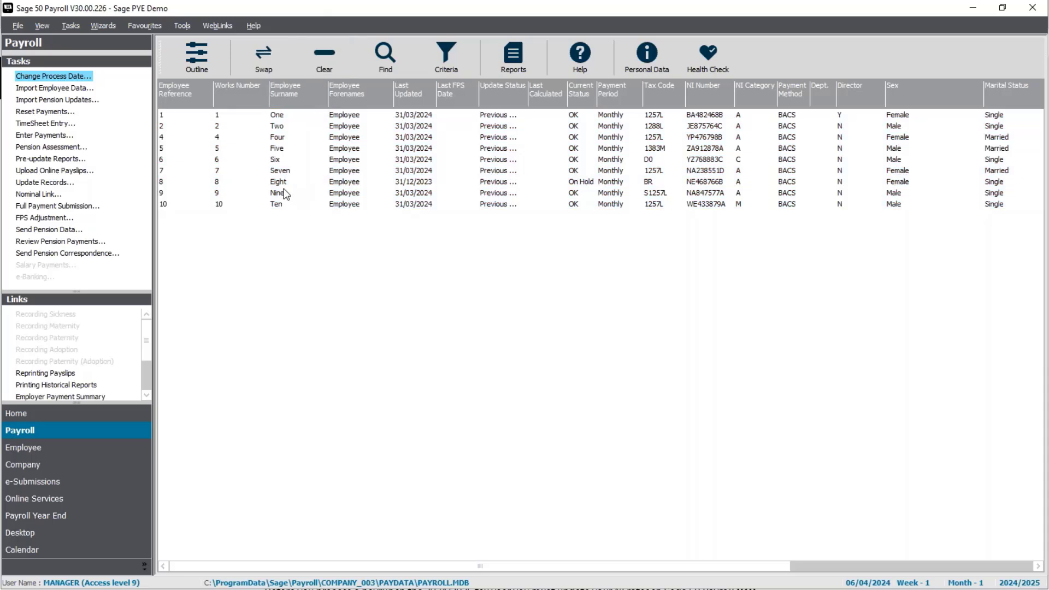
- View employee 10's tax code history and the blank new tax code form, and close the record without adding a code
double_click(278, 208)
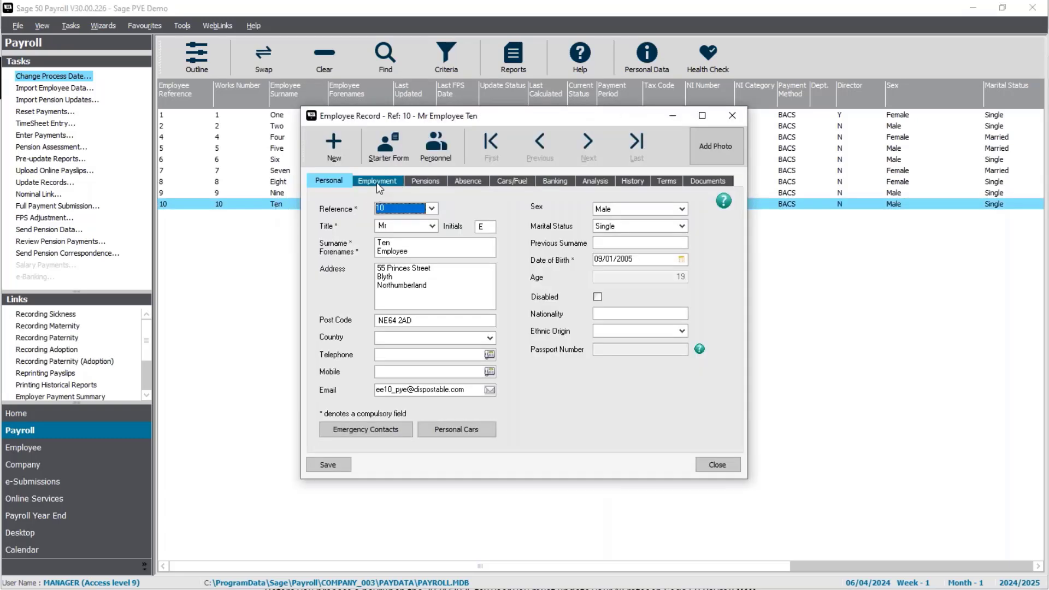
click(377, 181)
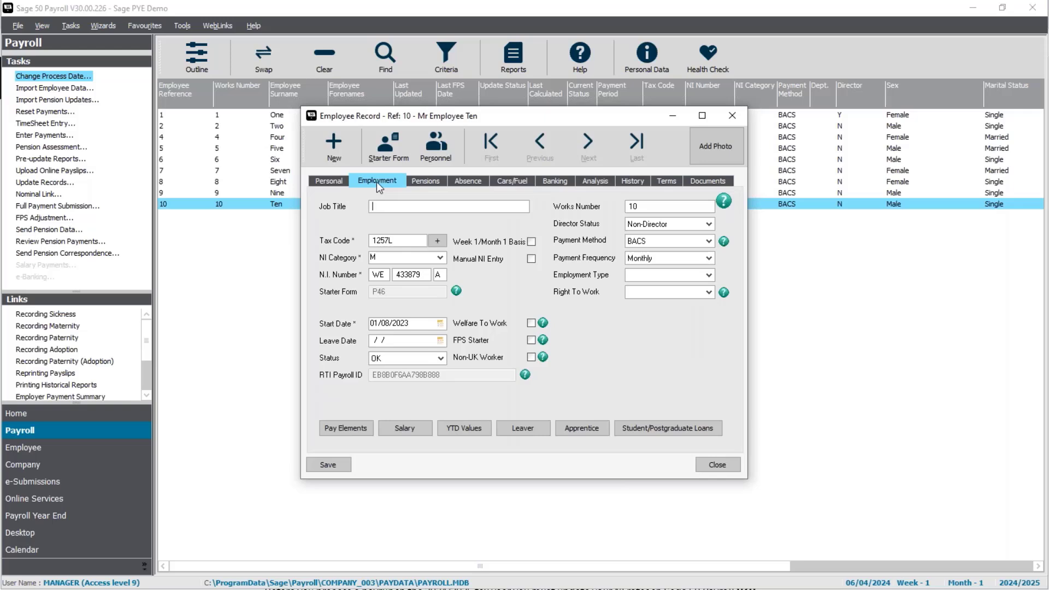
click(444, 244)
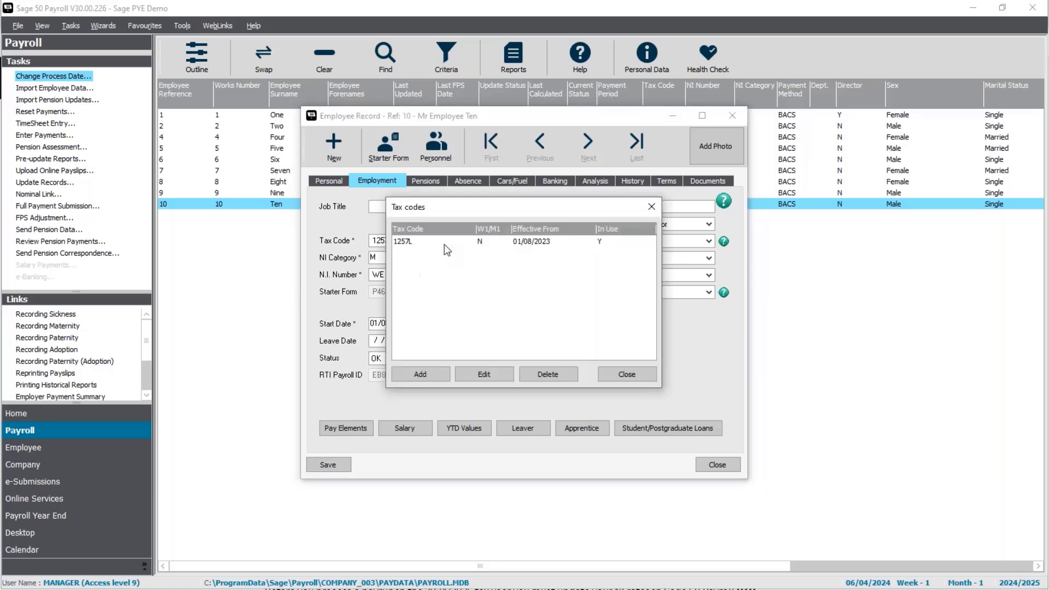
click(418, 374)
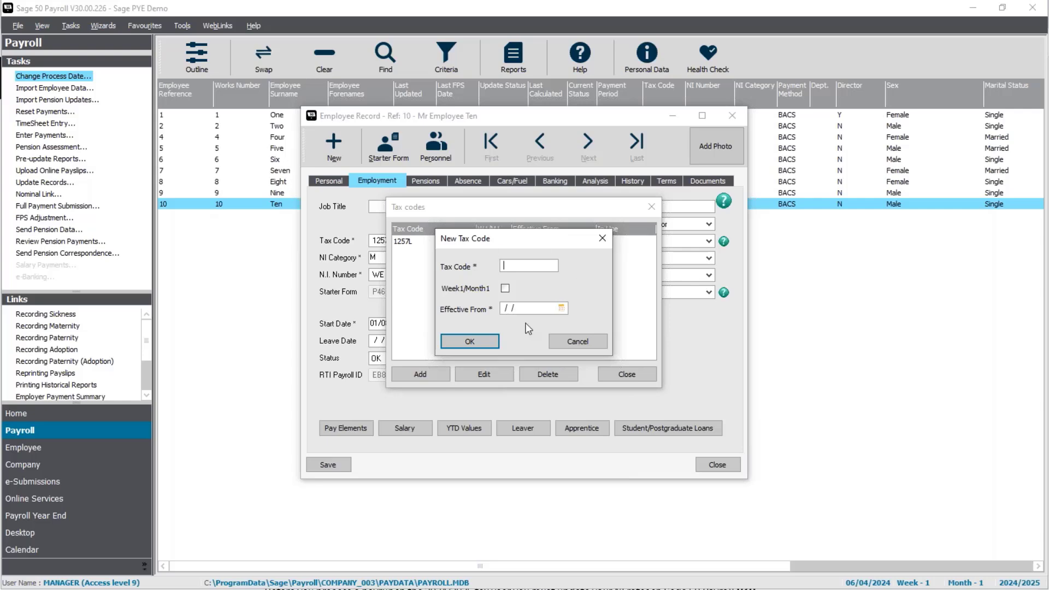
click(568, 342)
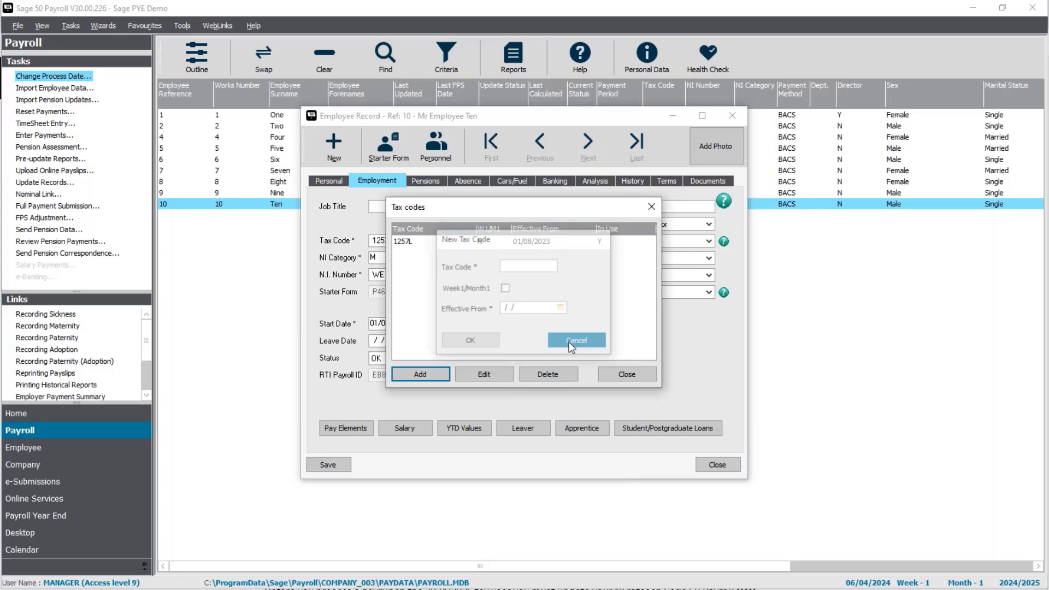
click(631, 379)
click(715, 466)
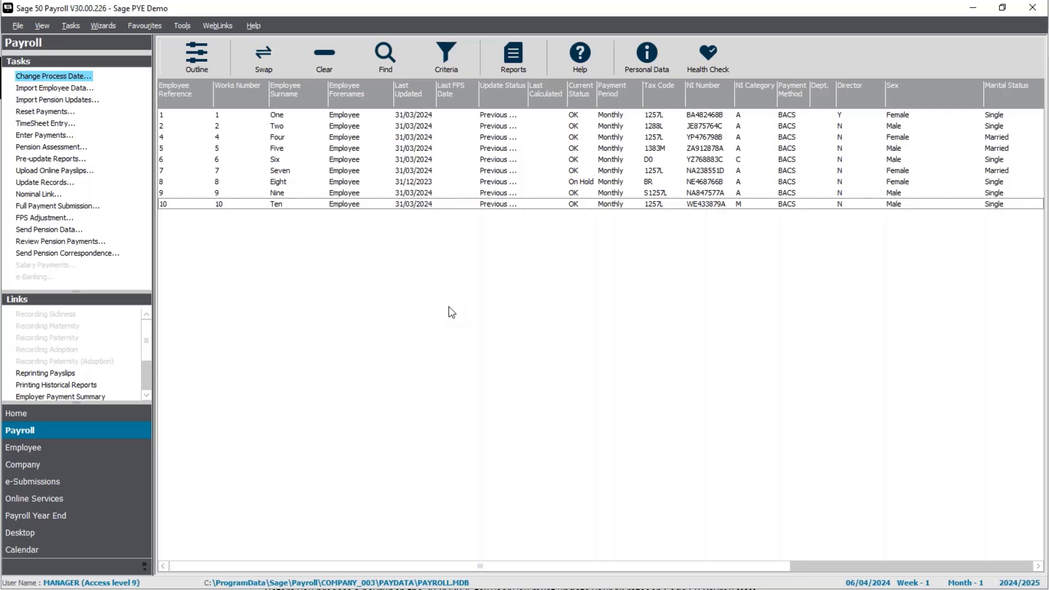
- Retrieve new mail in the HMRC secure mailbox and display the P9 notices
click(82, 487)
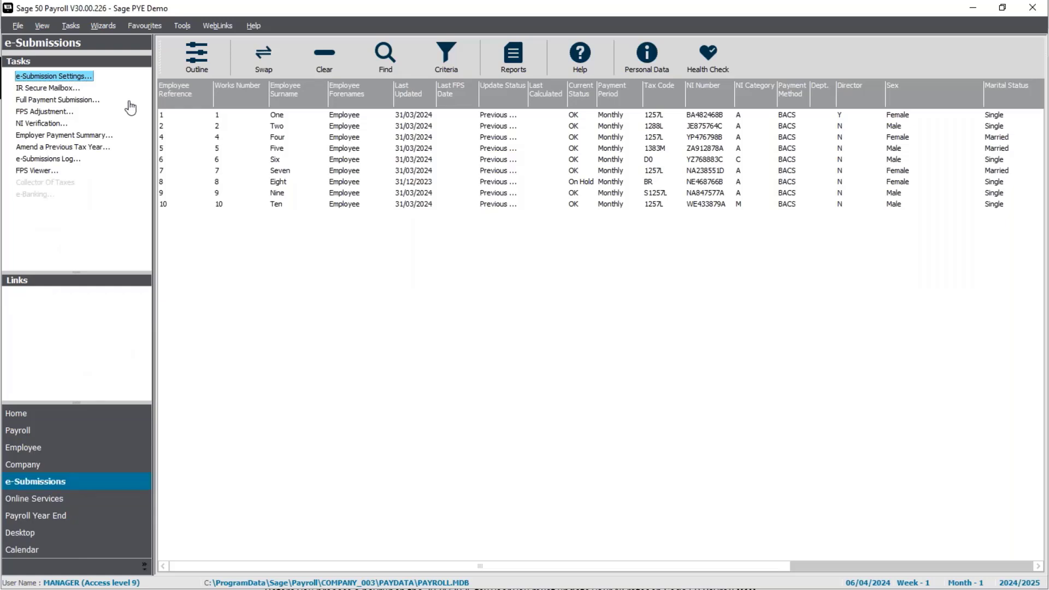
click(47, 91)
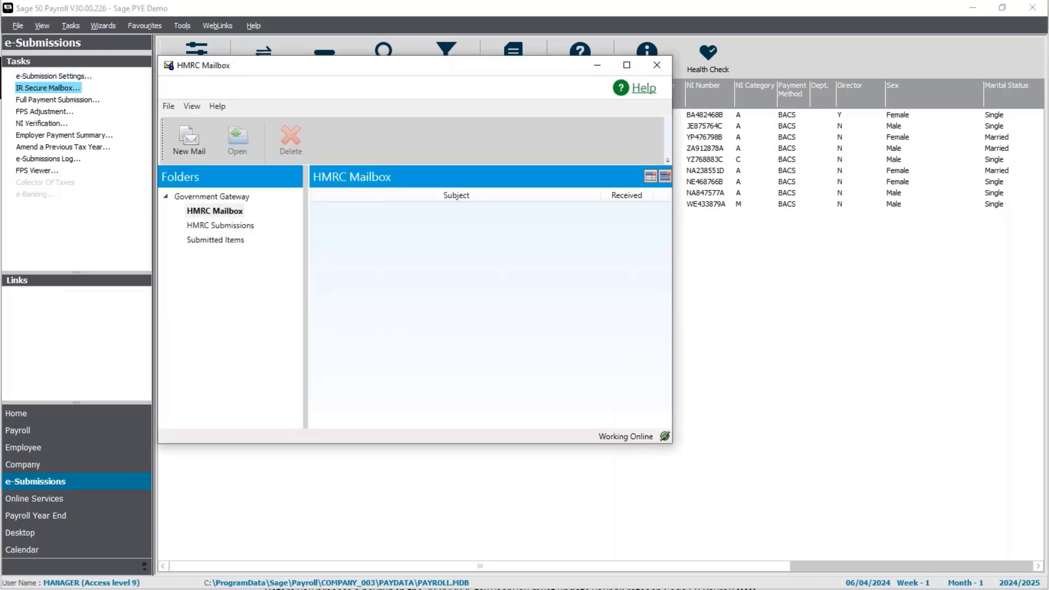
click(195, 148)
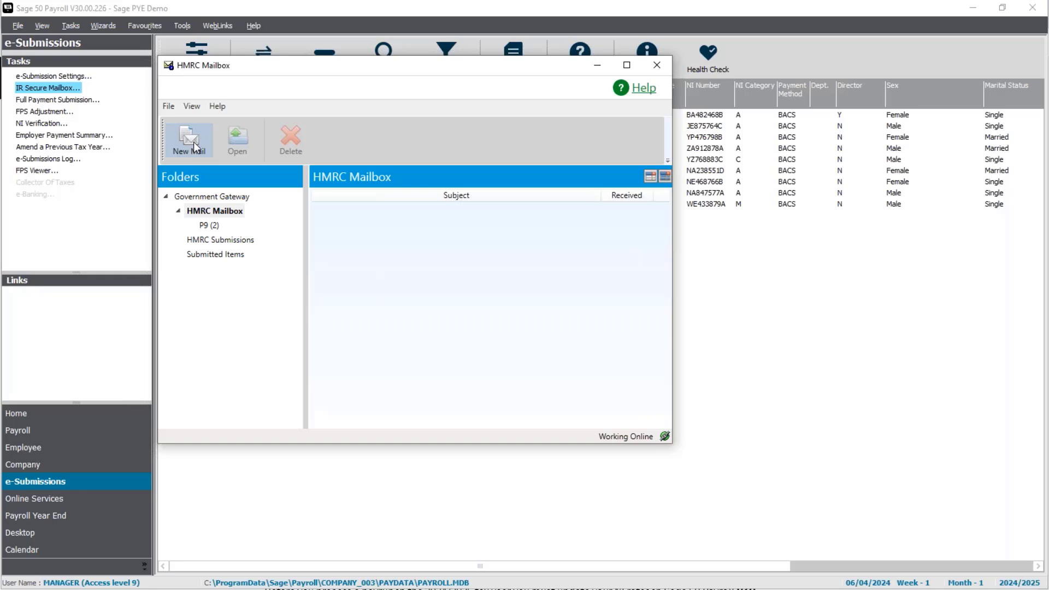
click(207, 229)
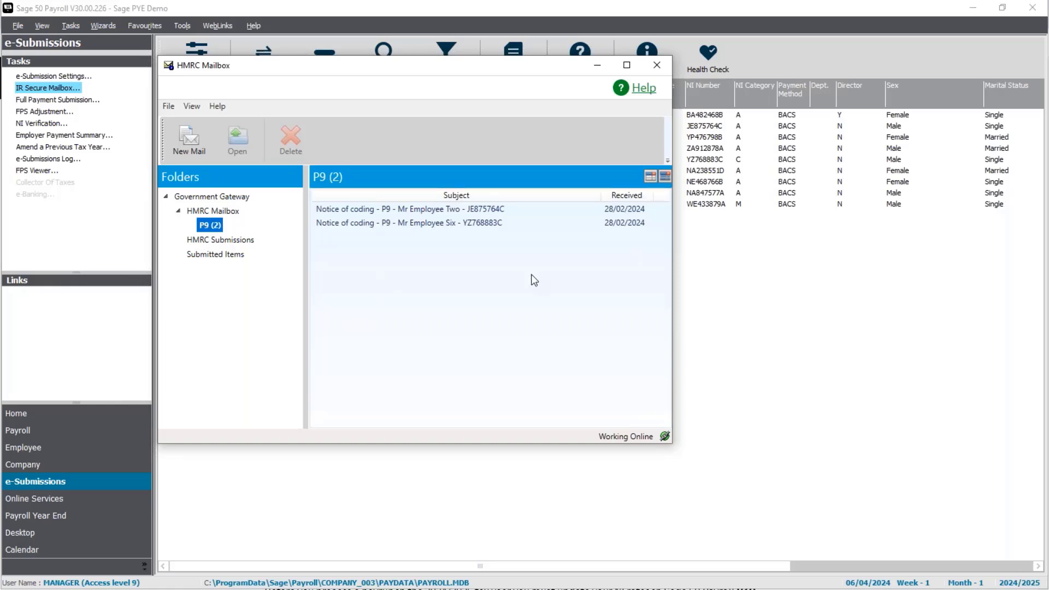
- Read the P9 notice of coding for employee 2 and close it without applying it
click(441, 213)
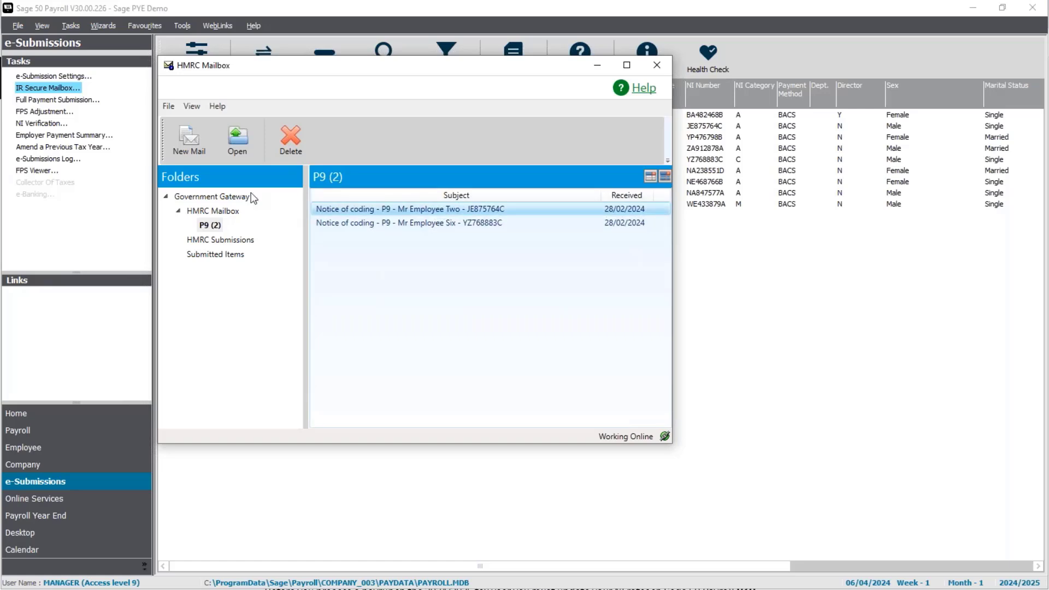
click(238, 143)
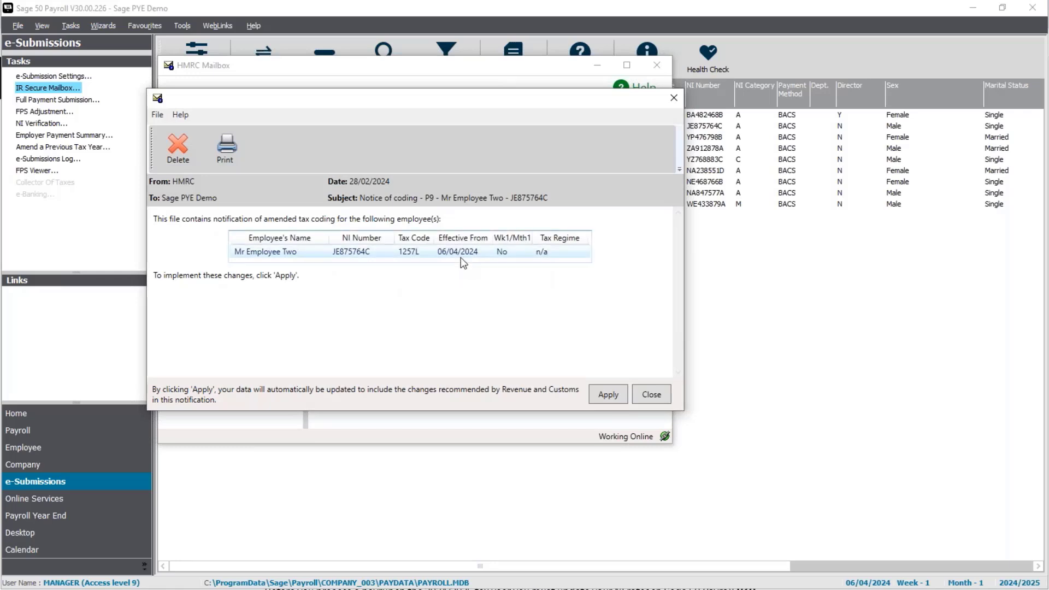
click(664, 397)
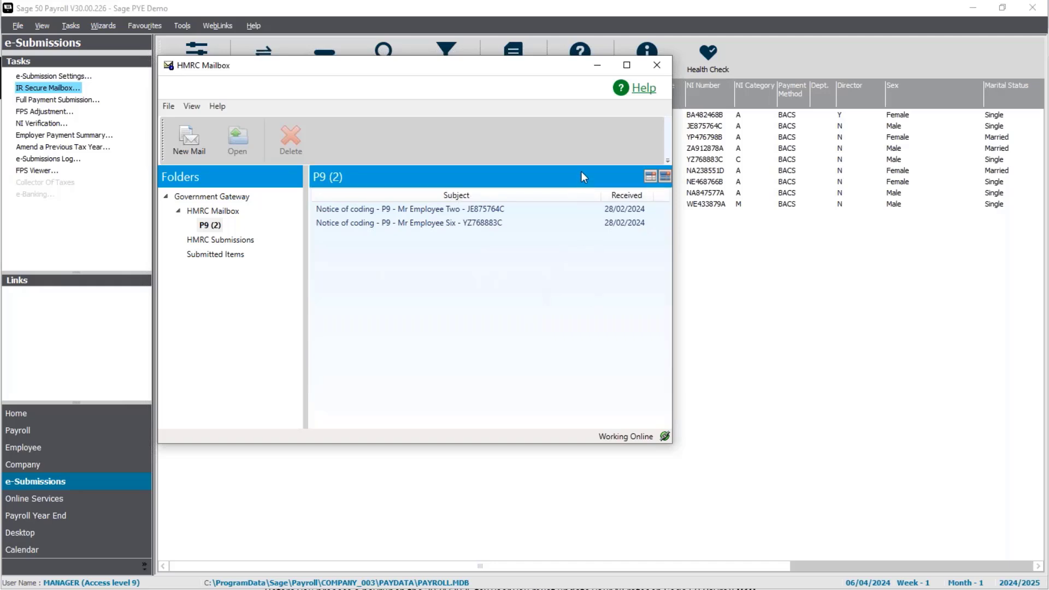
- Select both P9 notices, once all together and once individually, clearing the selection each time
click(665, 178)
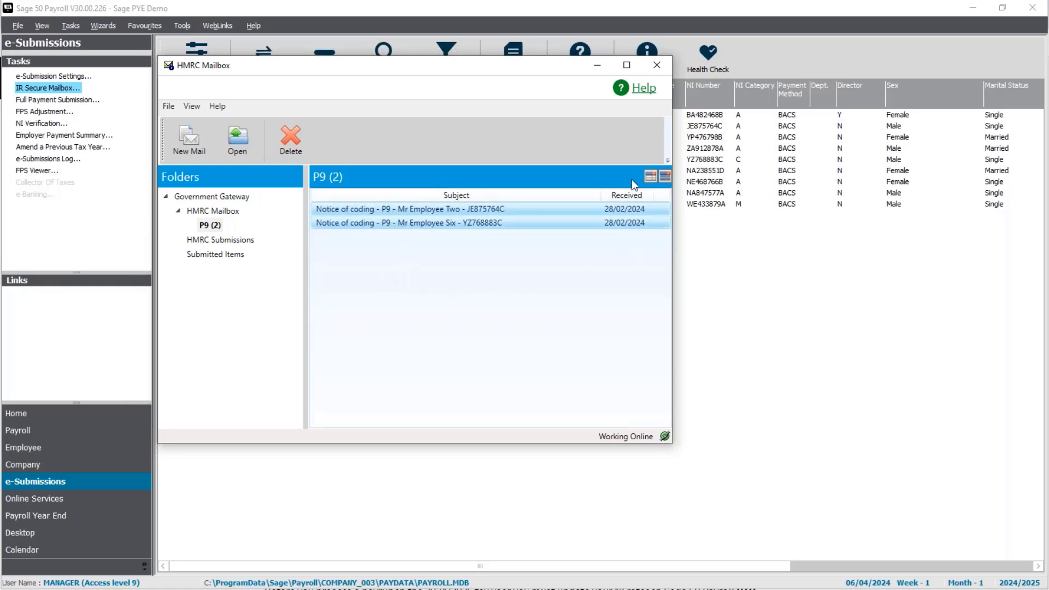
click(649, 178)
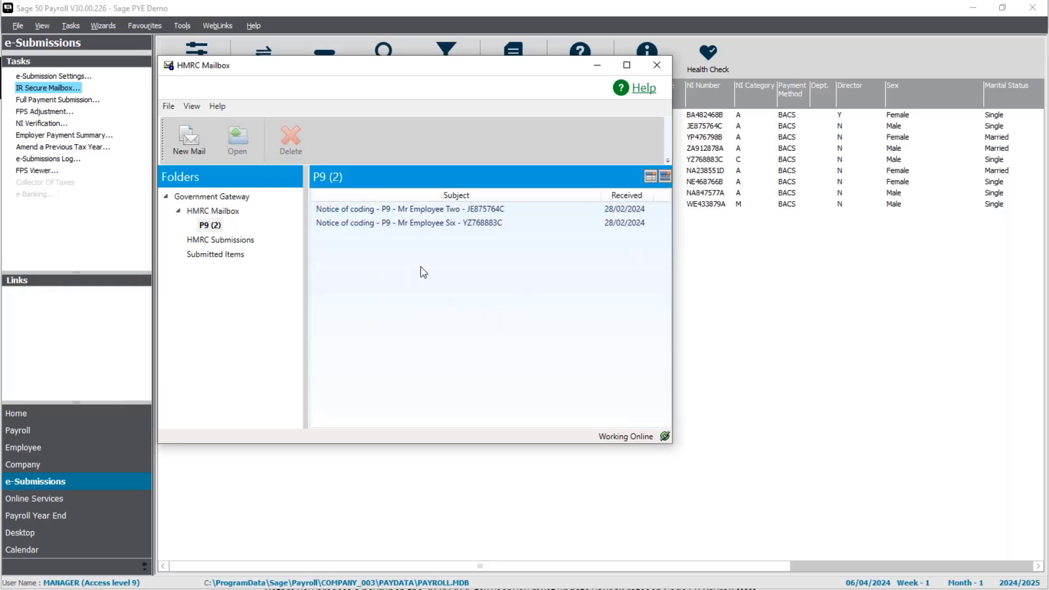
click(432, 213)
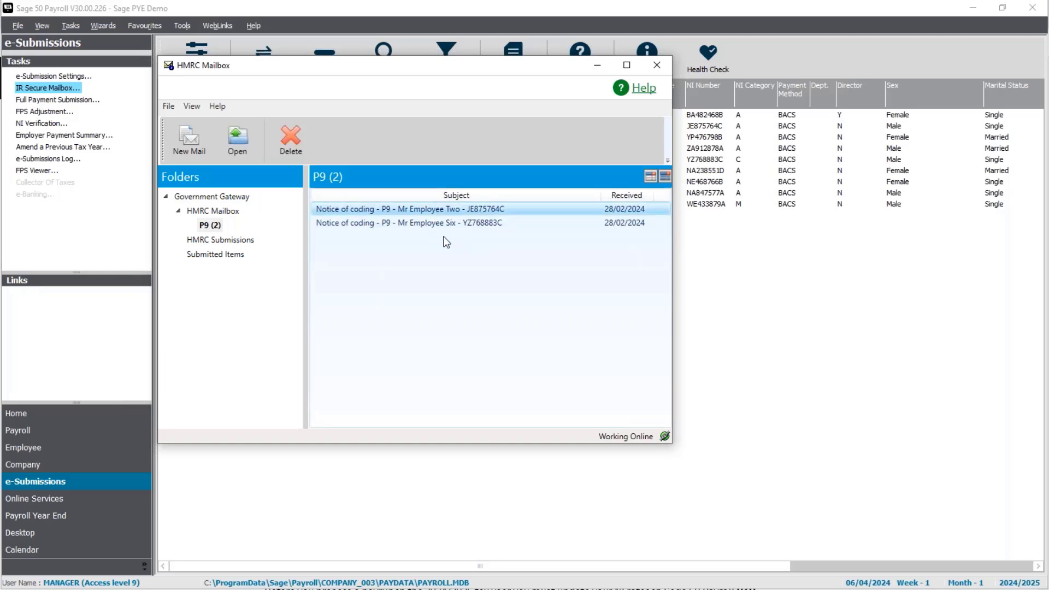
ctrl+click(428, 223)
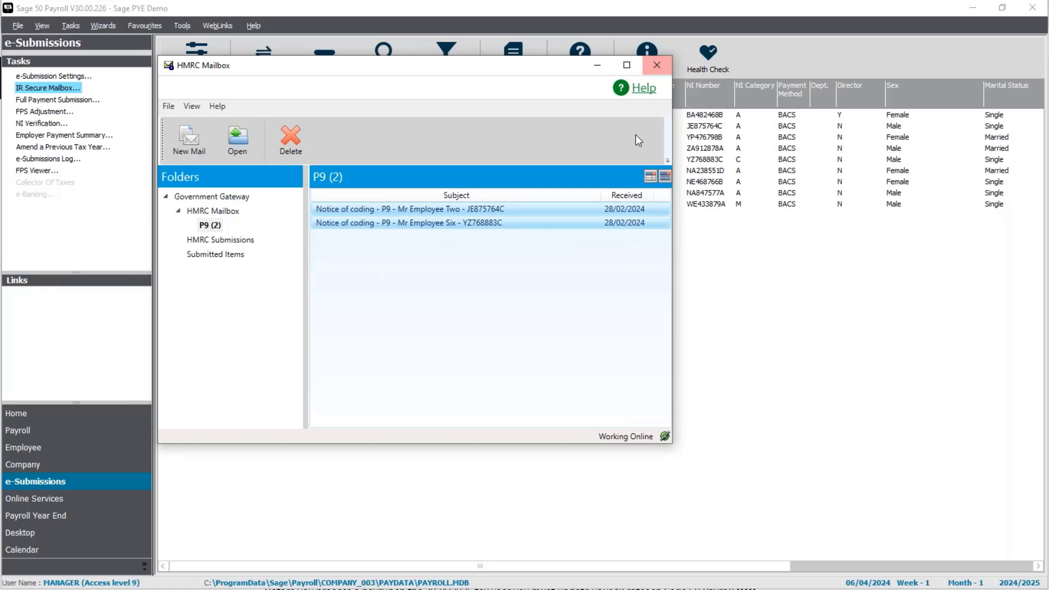
click(652, 175)
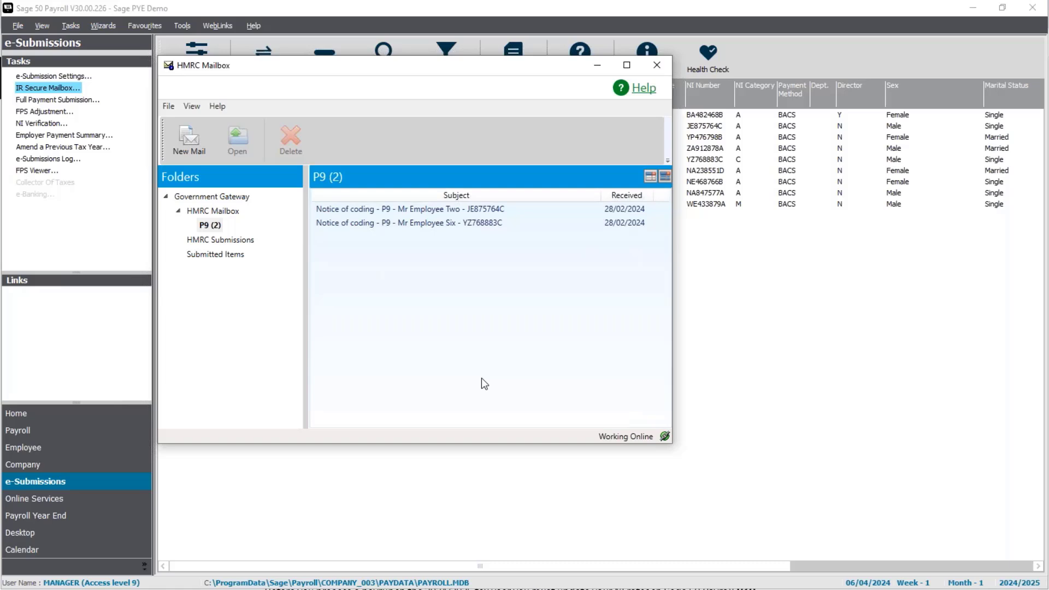
- Apply both P9 notices together, giving employee 6 tax code K570 and employee 2 code 1257L from 06/04/2024, and close the mailbox
click(423, 224)
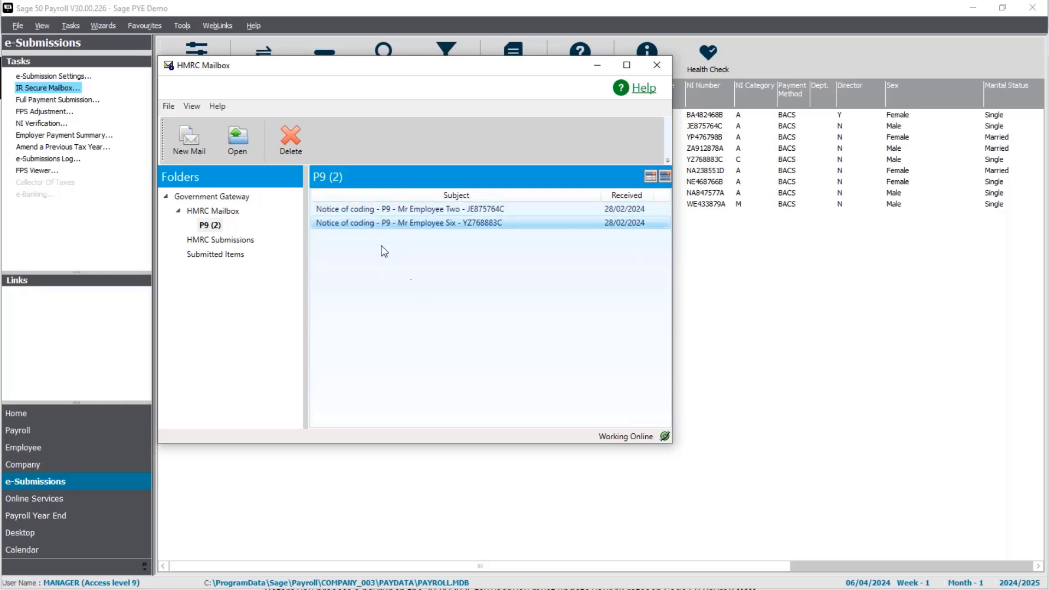
ctrl+click(406, 210)
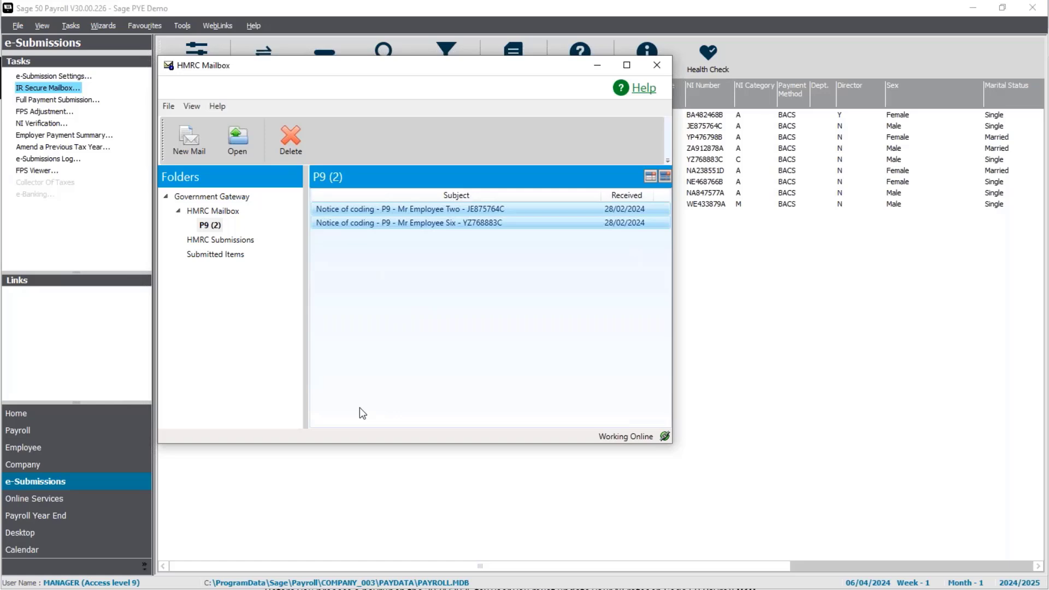
click(242, 135)
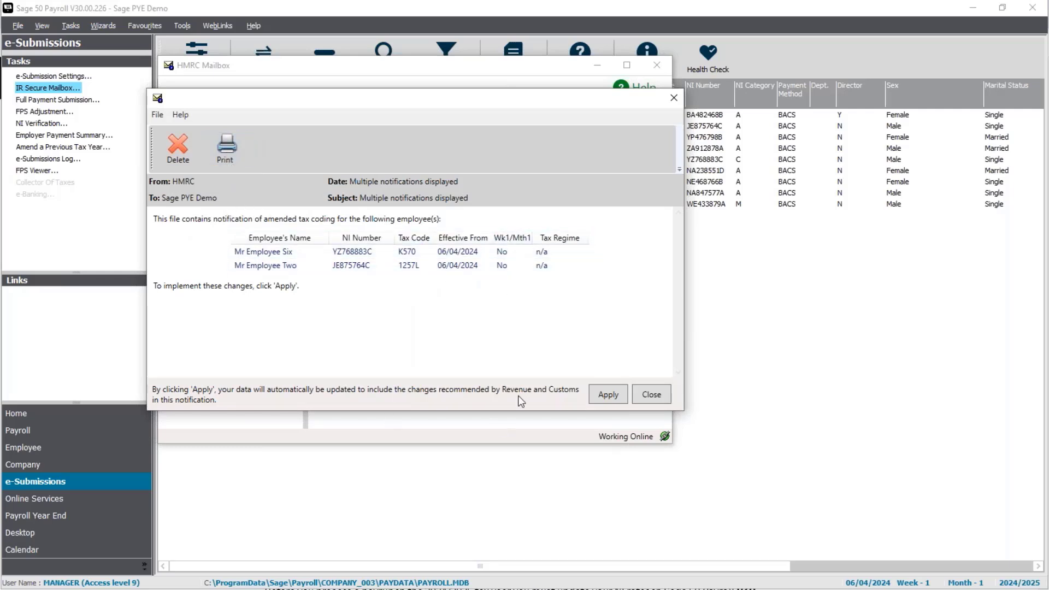
click(612, 393)
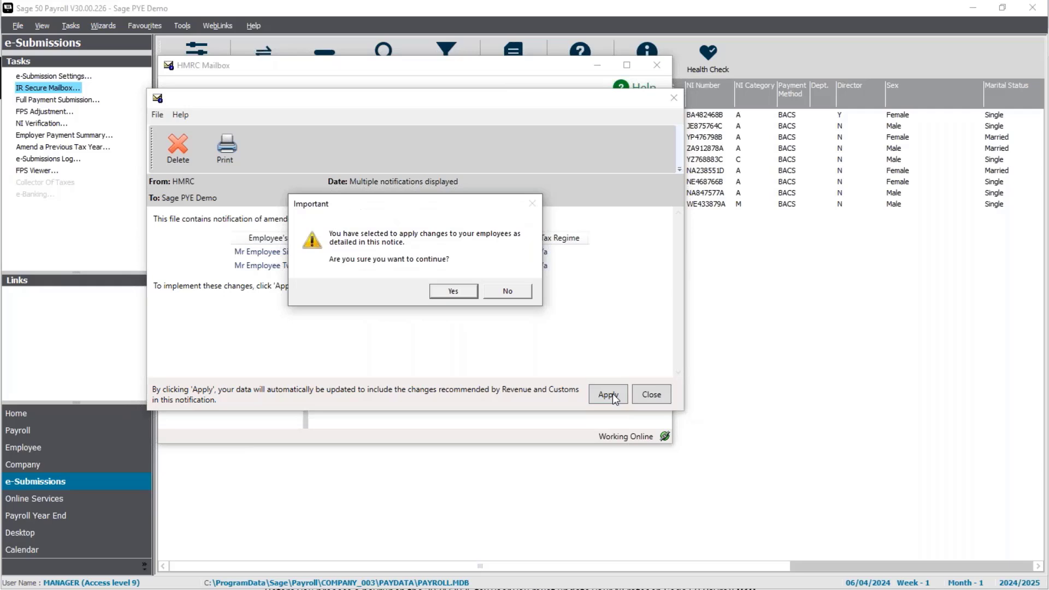
click(468, 290)
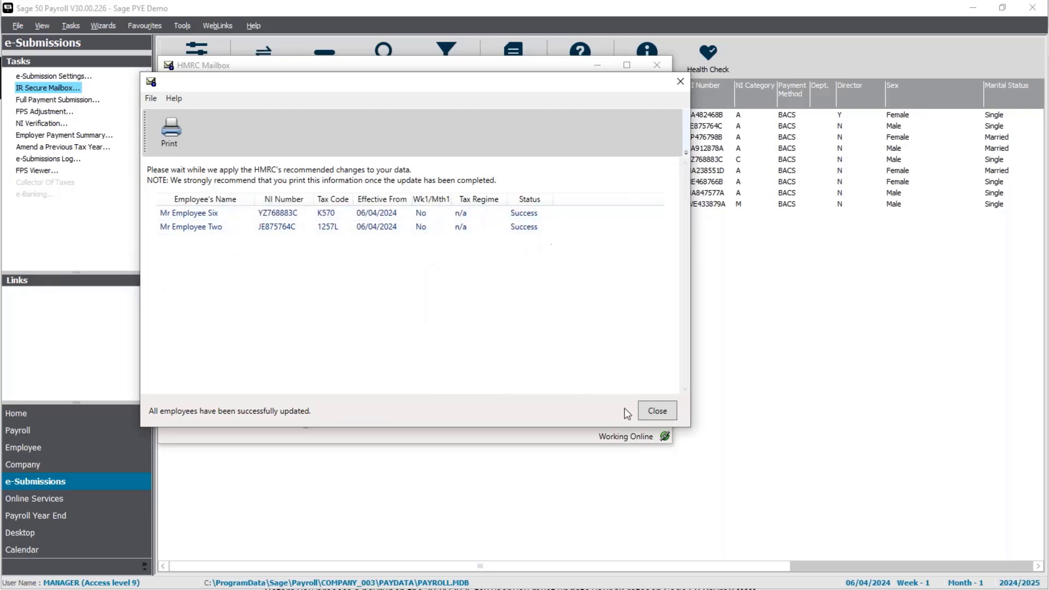
click(663, 414)
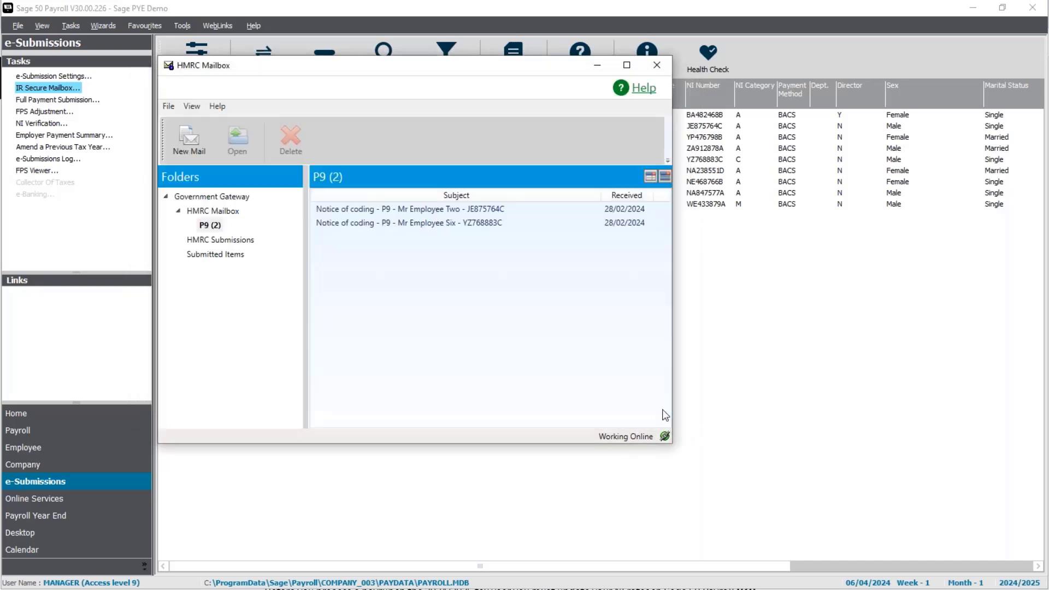
click(657, 65)
- Highlight employees 2 and 6 in the employee list to check their tax codes
click(344, 126)
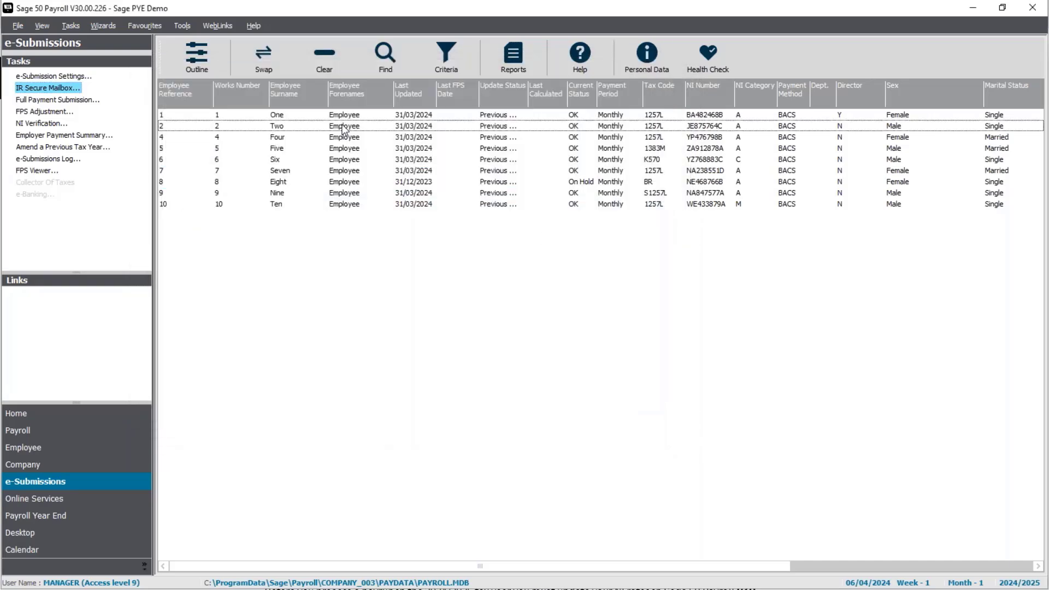
ctrl+click(336, 159)
right_click(336, 159)
click(349, 195)
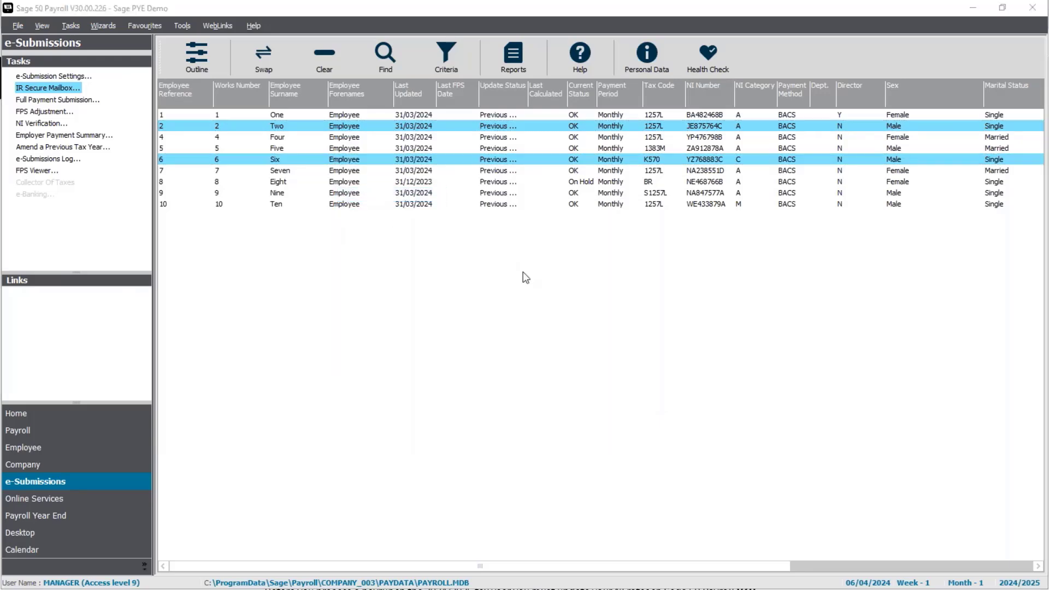
- Review employee 2's tax code history in the employment details, checking the entries for 1288L and 1257L, and close the history
click(373, 182)
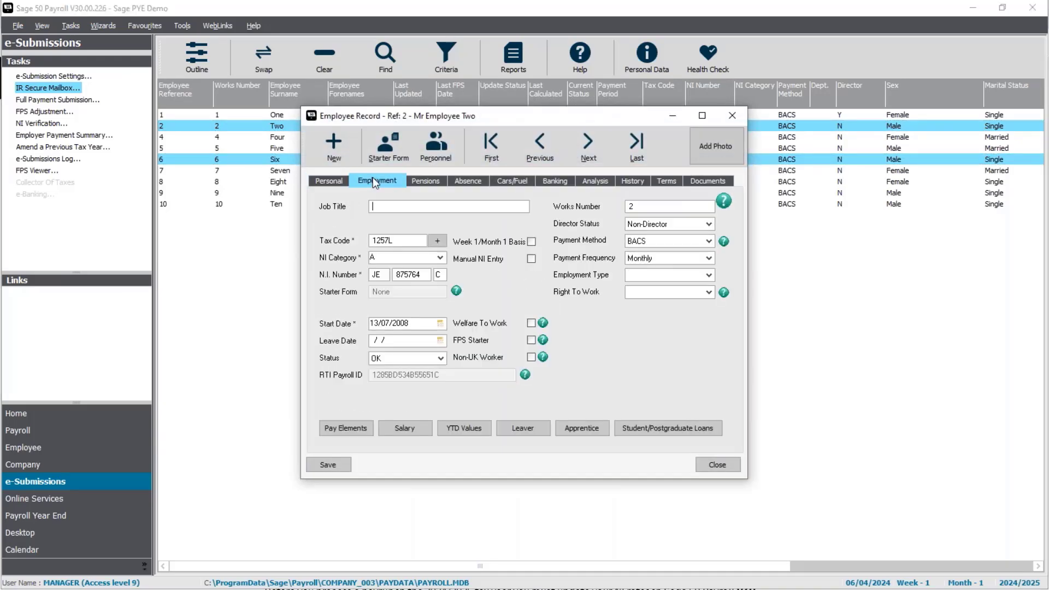
click(438, 241)
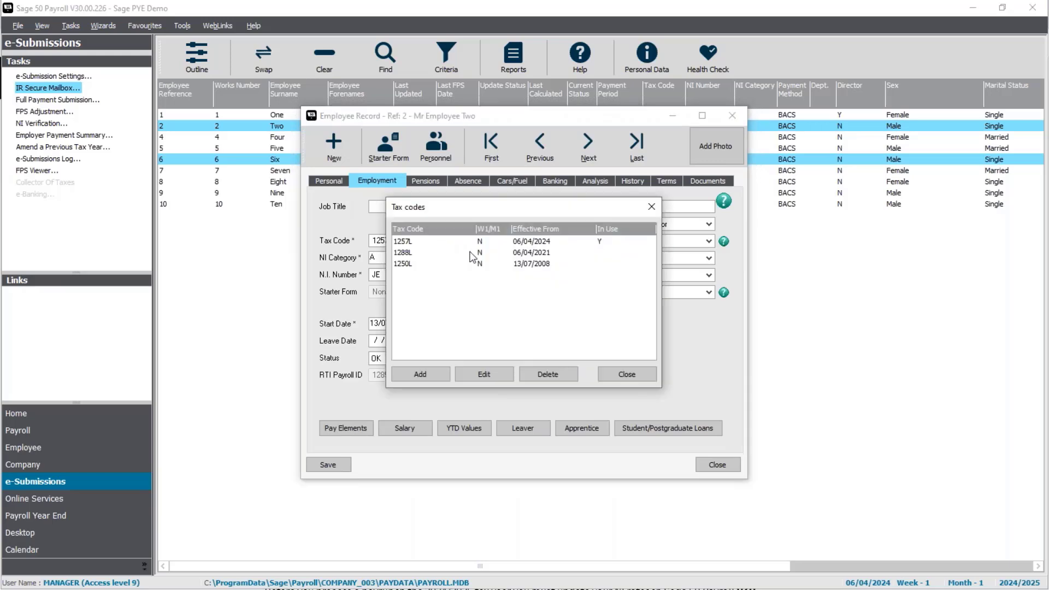
click(422, 252)
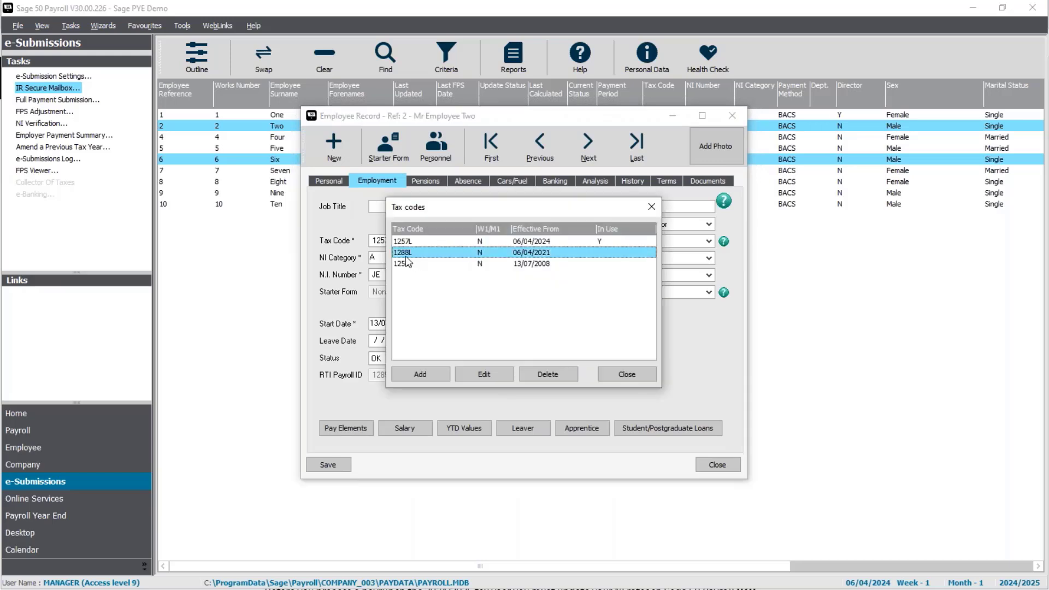
click(536, 242)
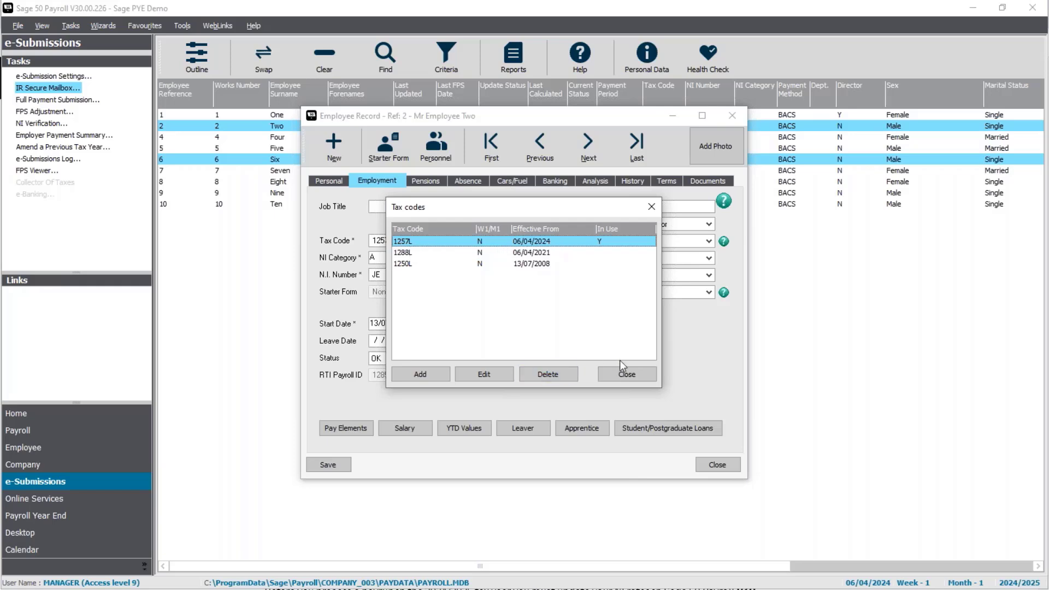
click(626, 373)
- Review employee 6's tax code history, checking the entries for D0 and K570, and close the employee record
click(593, 150)
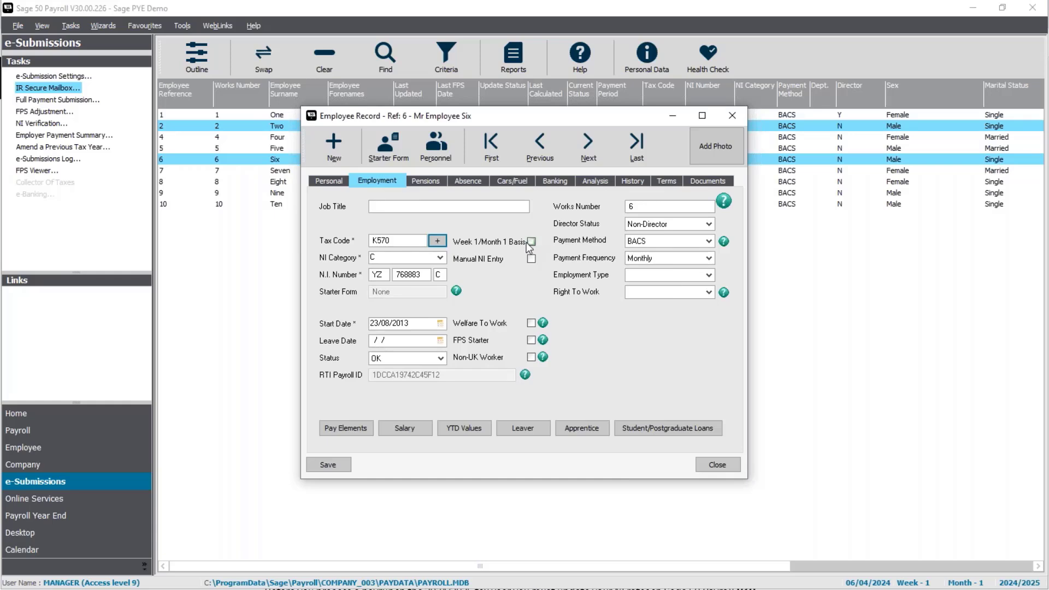
click(437, 241)
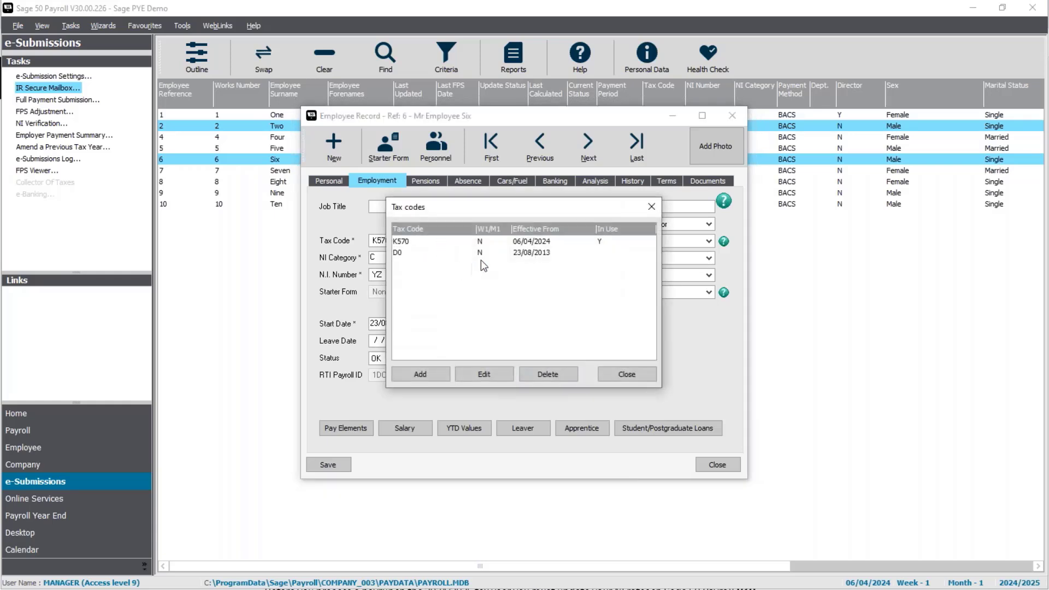
click(483, 254)
click(515, 243)
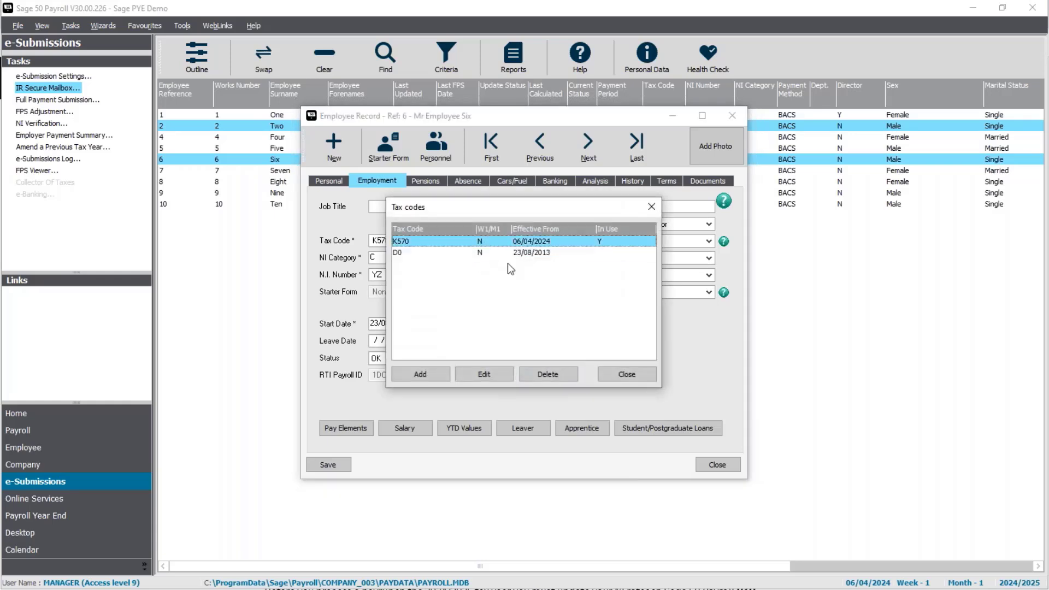
click(623, 373)
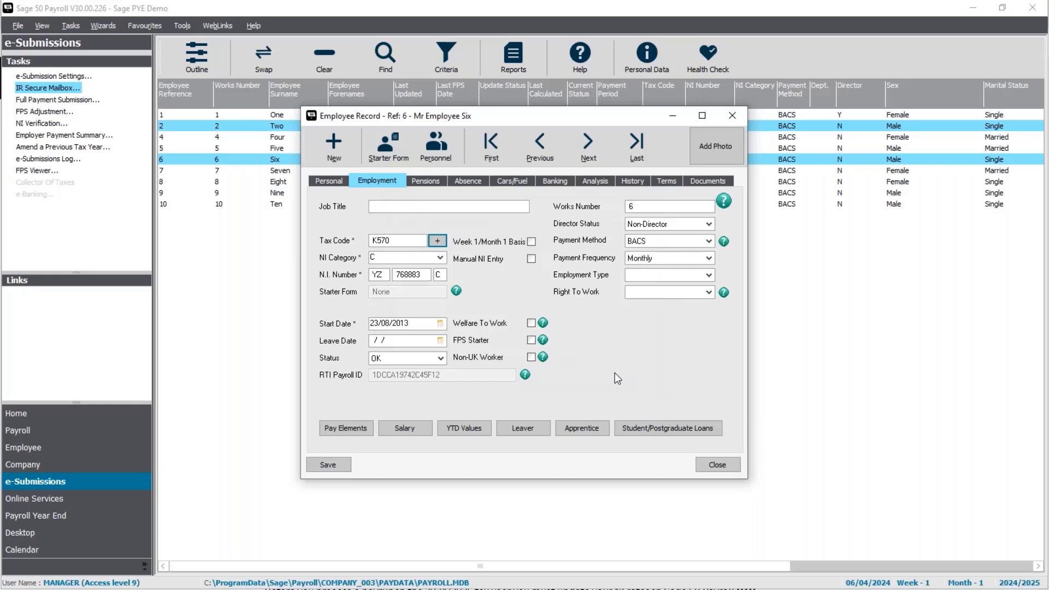
click(719, 465)
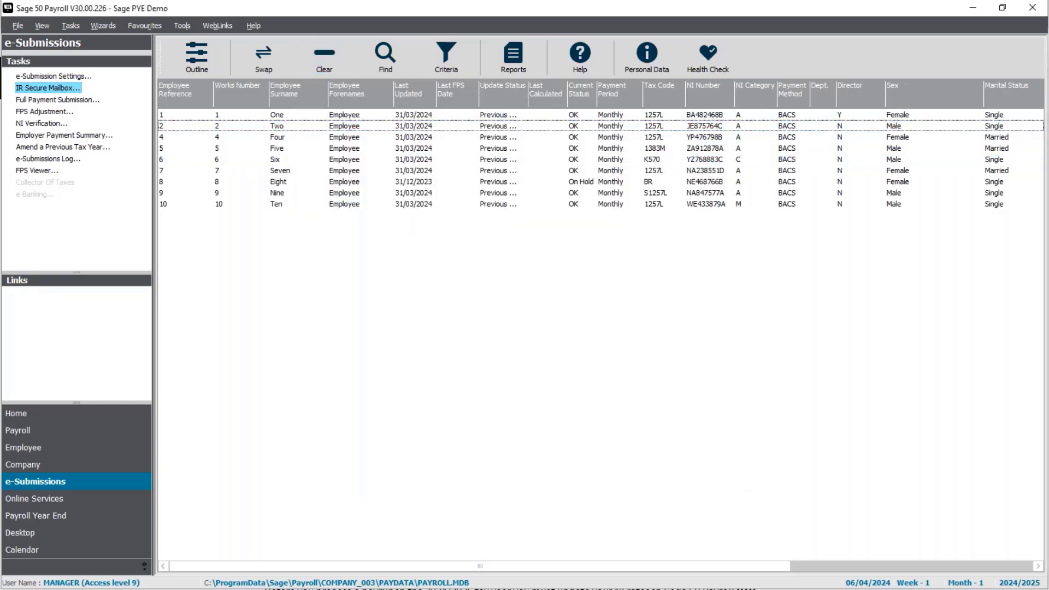
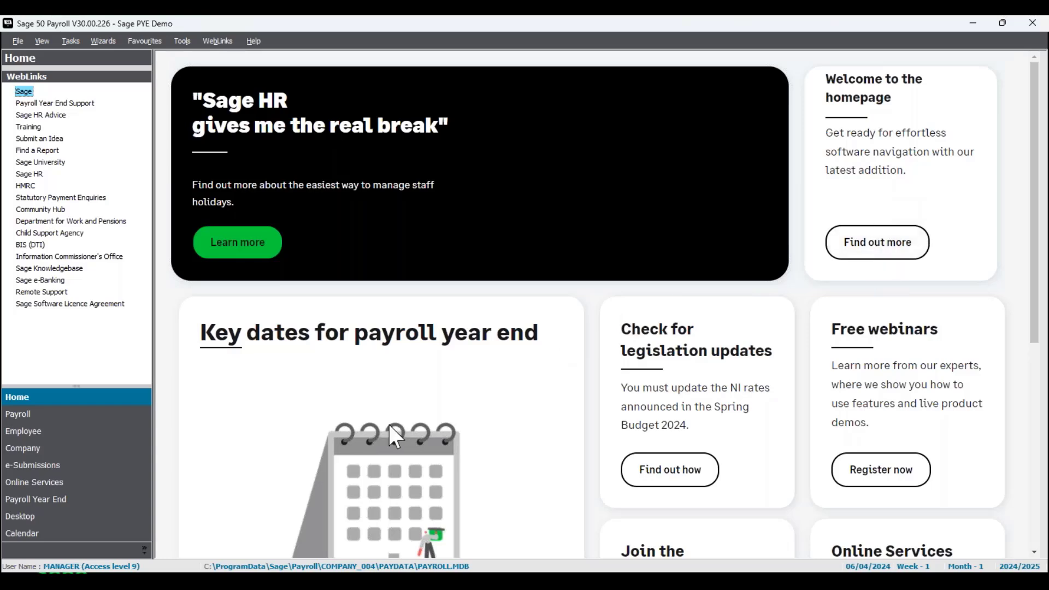
- Open the payroll year end calendar from the homepage and look through the key dates for March and April 2024
scroll(391, 429, down, 1)
scroll(389, 423, down, 2)
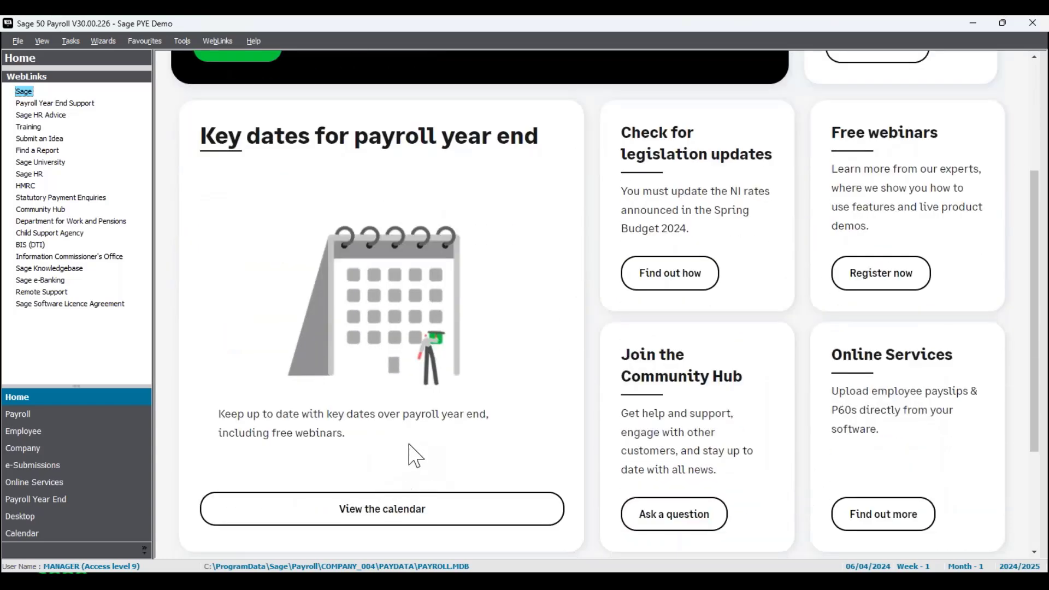
click(385, 516)
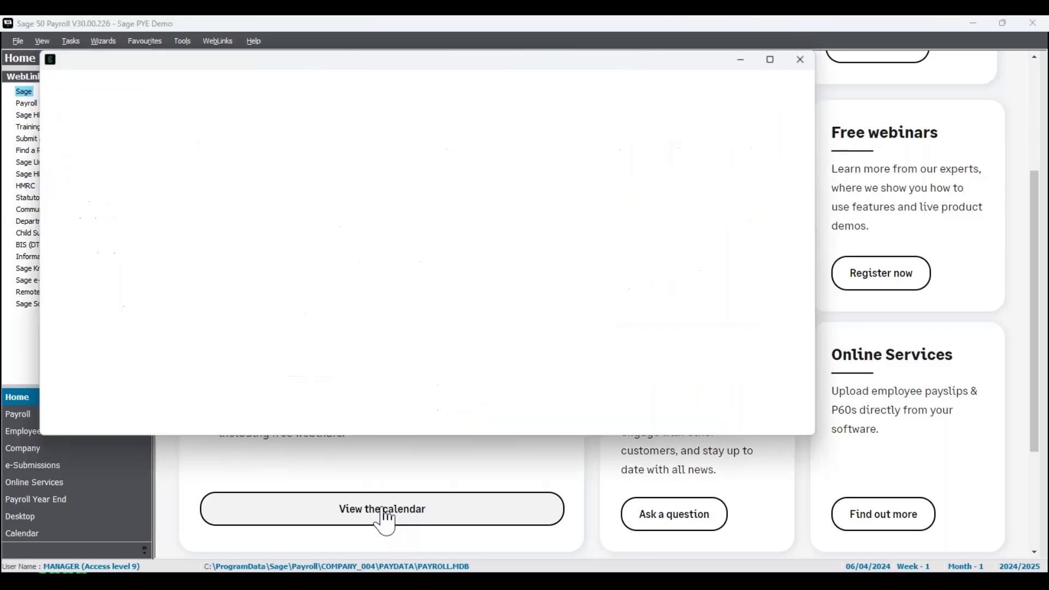
click(770, 60)
scroll(555, 303, down, 1)
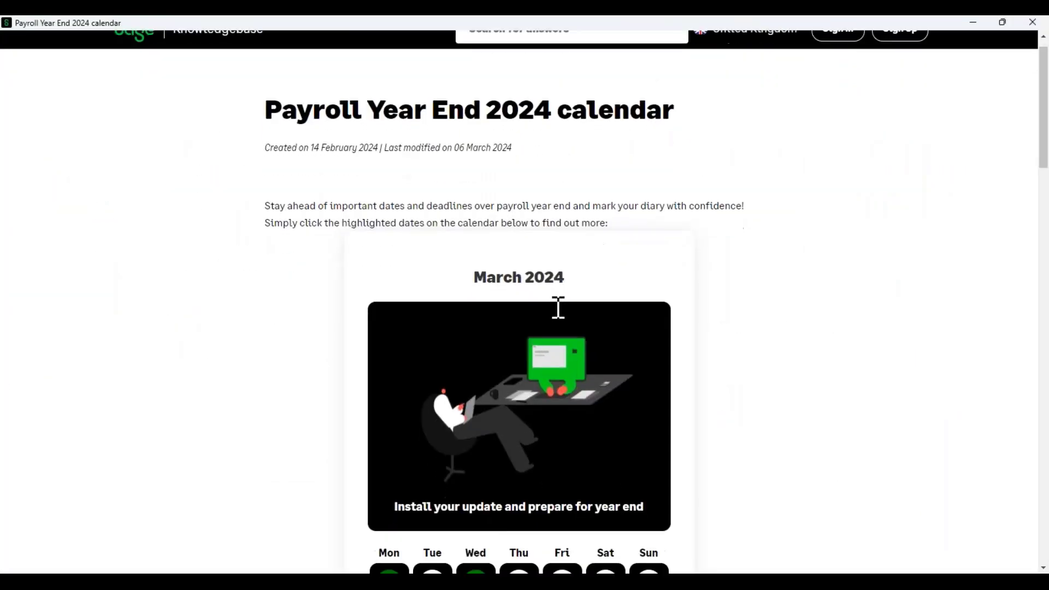
scroll(557, 307, down, 3)
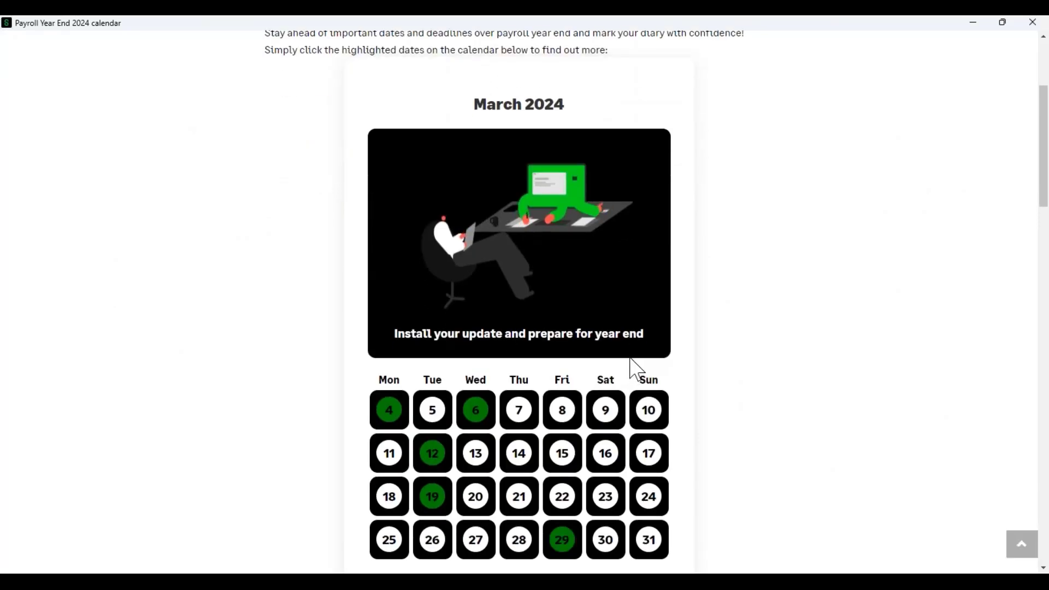
scroll(632, 358, down, 2)
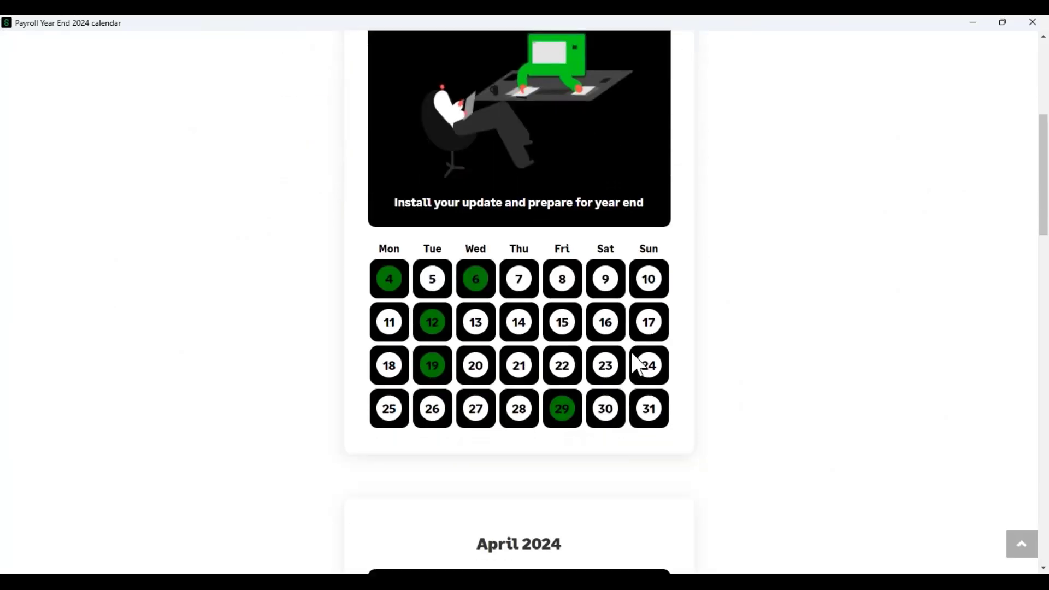
scroll(632, 353, down, 2)
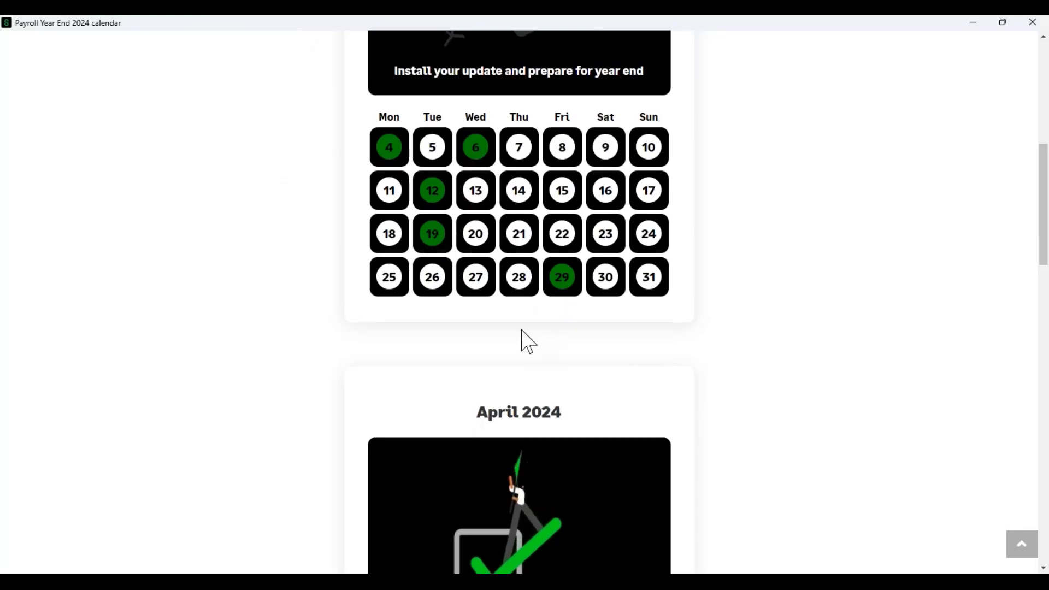
scroll(522, 330, down, 4)
- Read the calendar entries for 6 April and 4 April 2024, and close the year end calendar
click(604, 464)
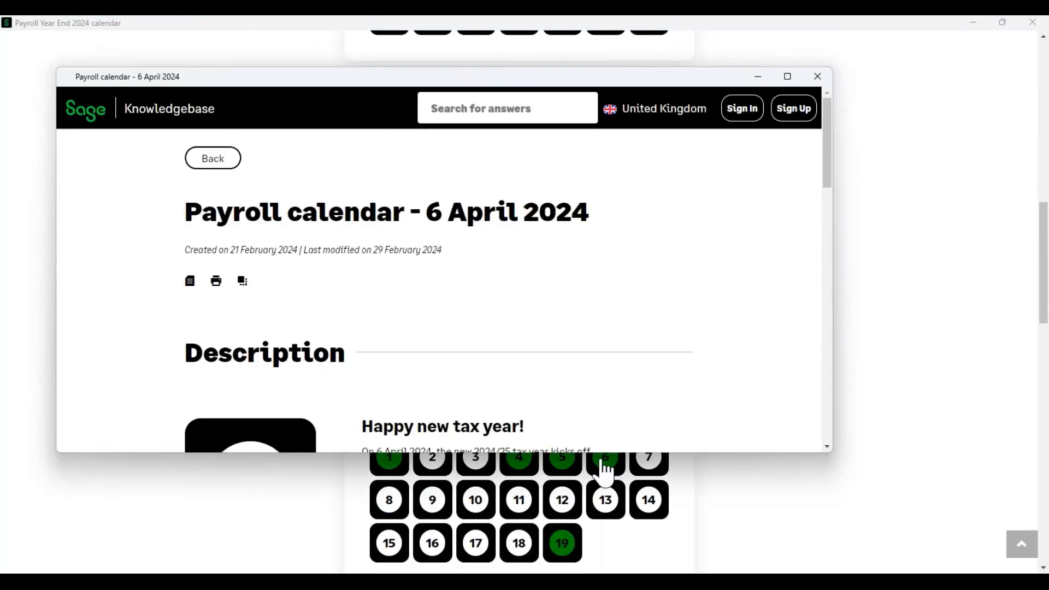
scroll(508, 372, down, 1)
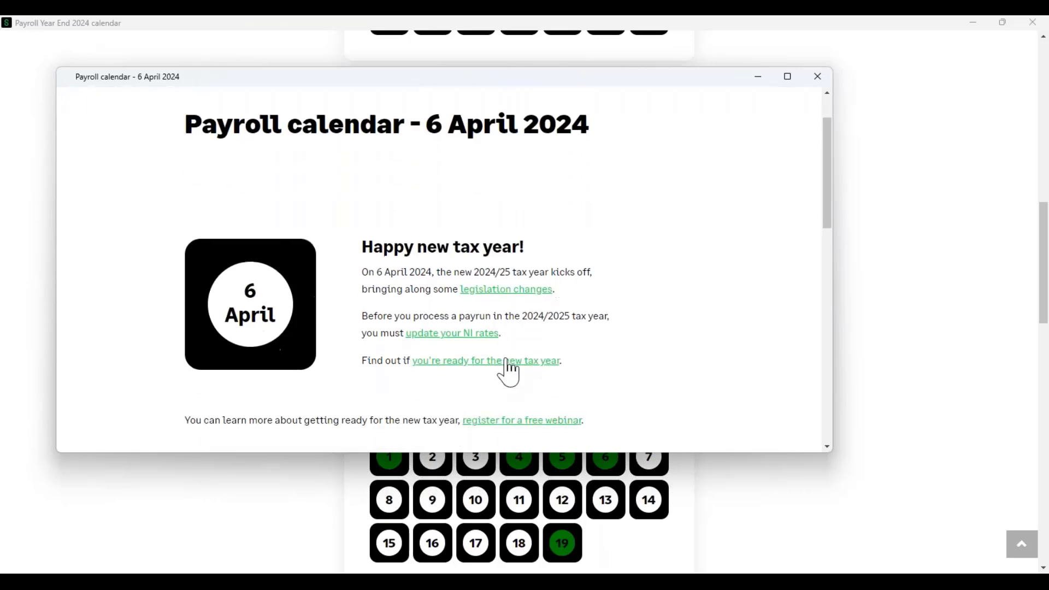
click(817, 77)
click(519, 462)
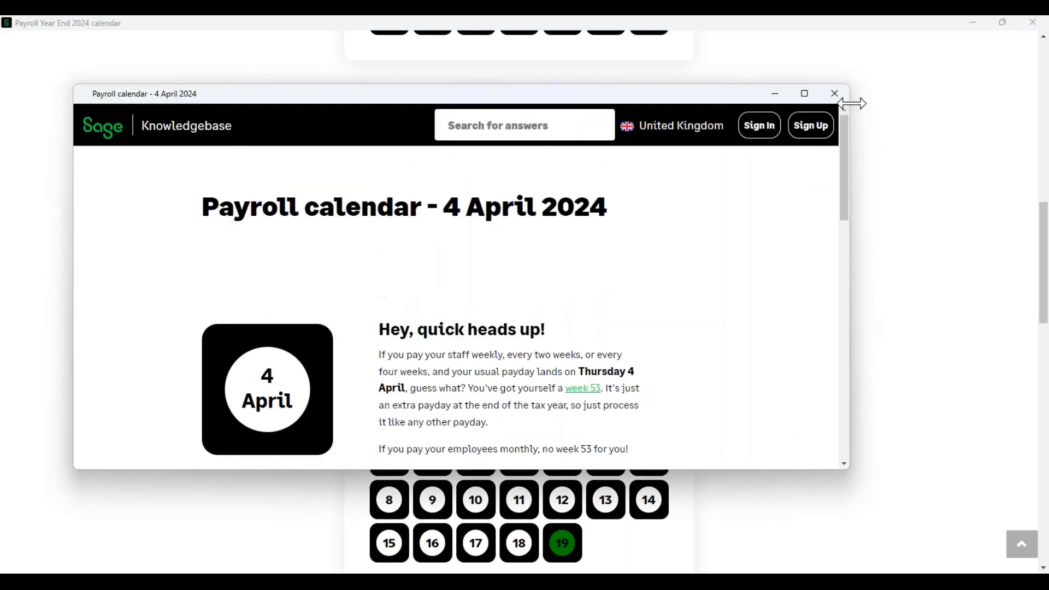
click(837, 94)
click(1034, 24)
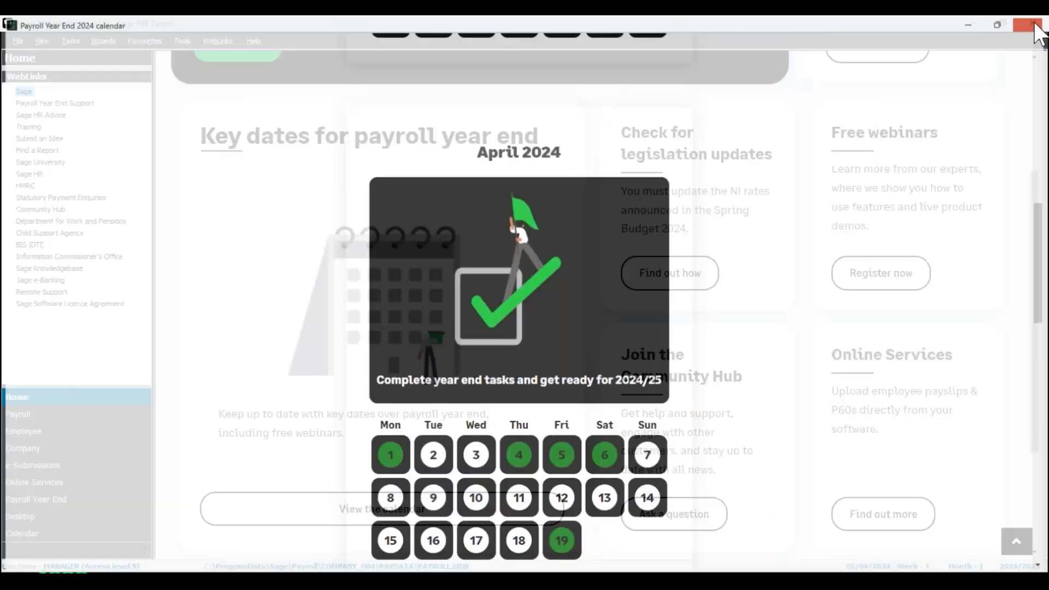
- Open the legislation updates guide on applying the Spring Budget 2024 NI changes, read its resolution steps, and close it
scroll(709, 320, down, 1)
scroll(889, 276, up, 1)
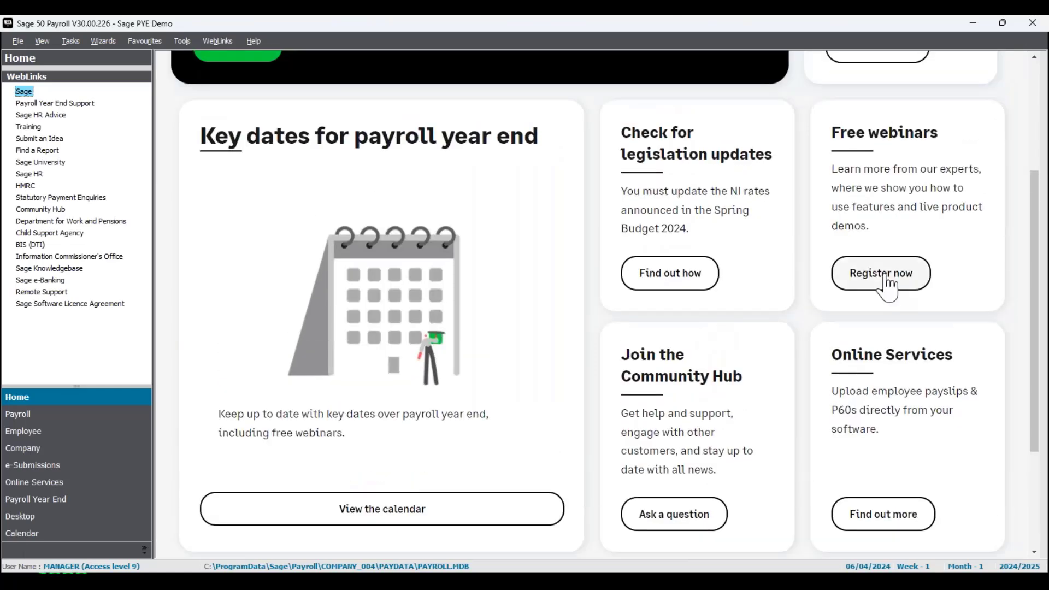
click(664, 273)
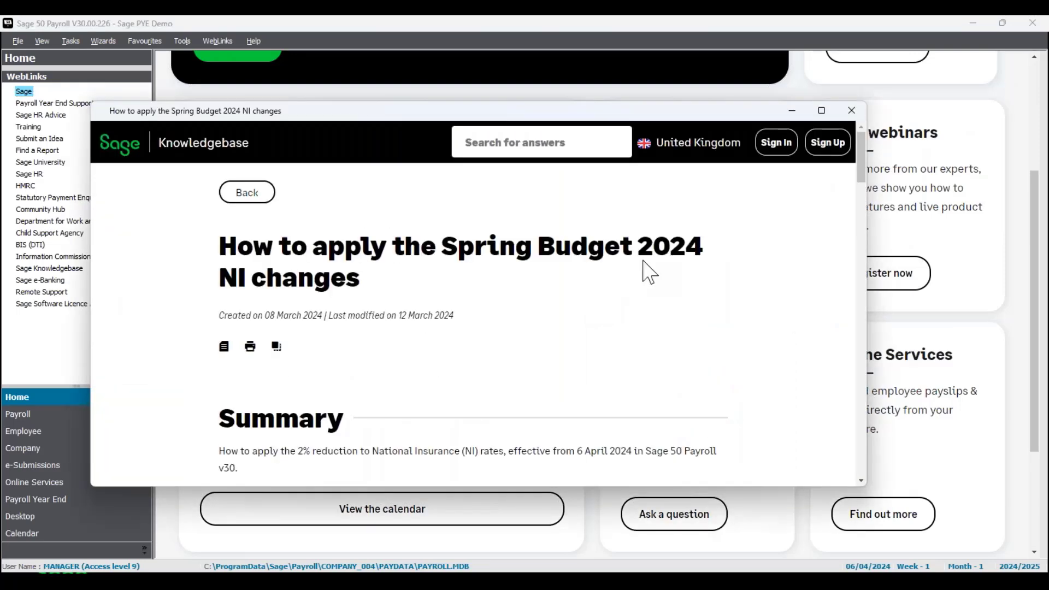
click(821, 110)
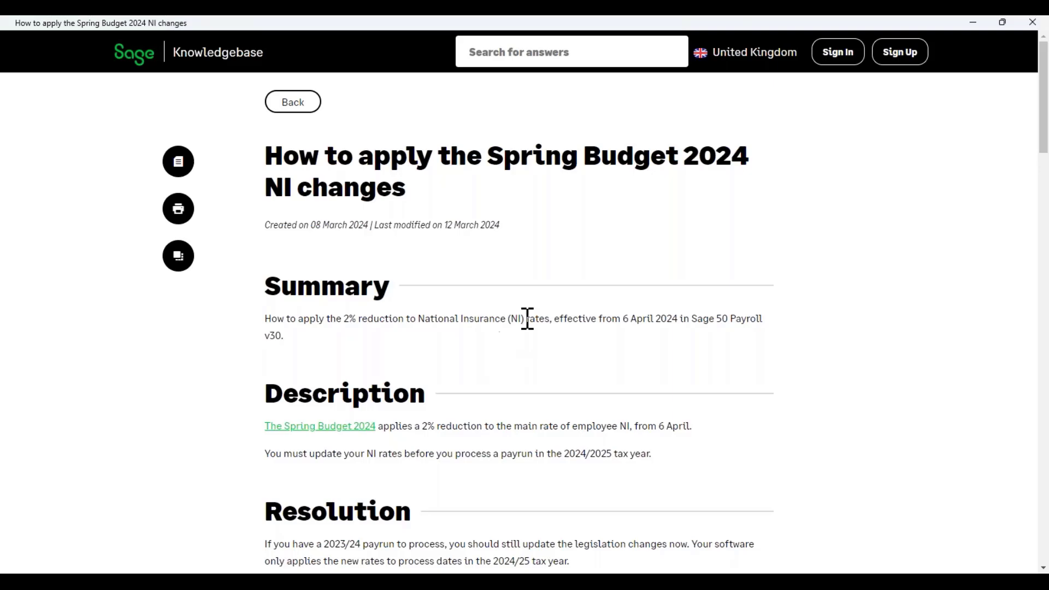
scroll(538, 401, down, 5)
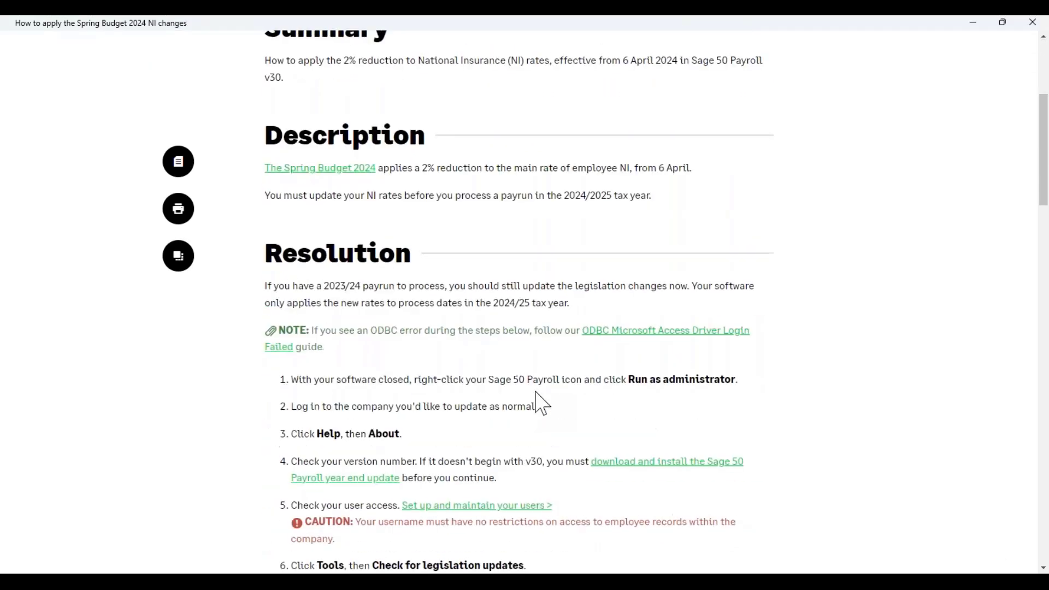
scroll(544, 399, down, 3)
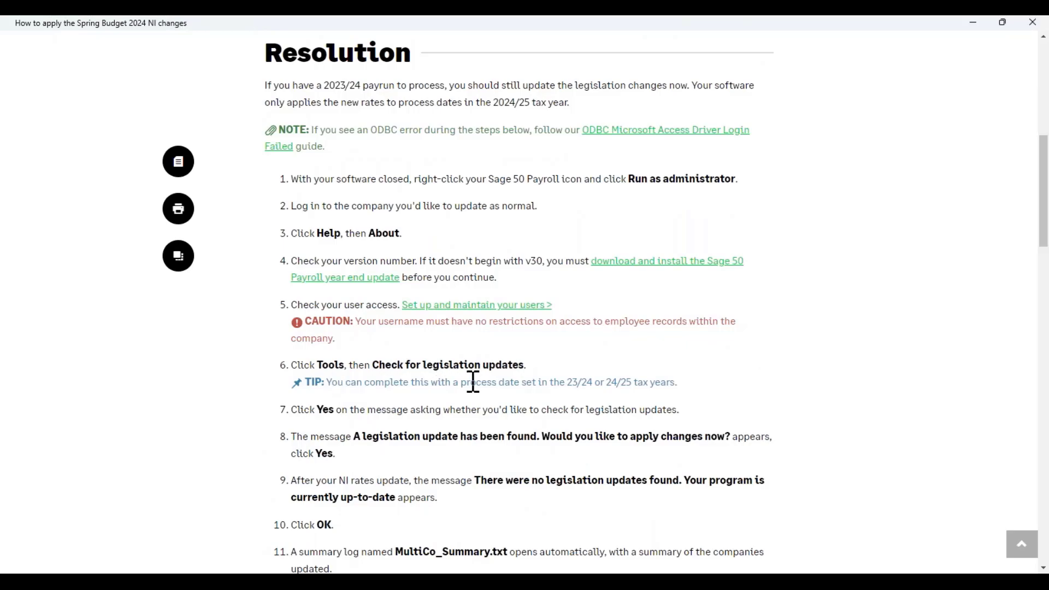
scroll(469, 382, down, 5)
scroll(468, 380, up, 5)
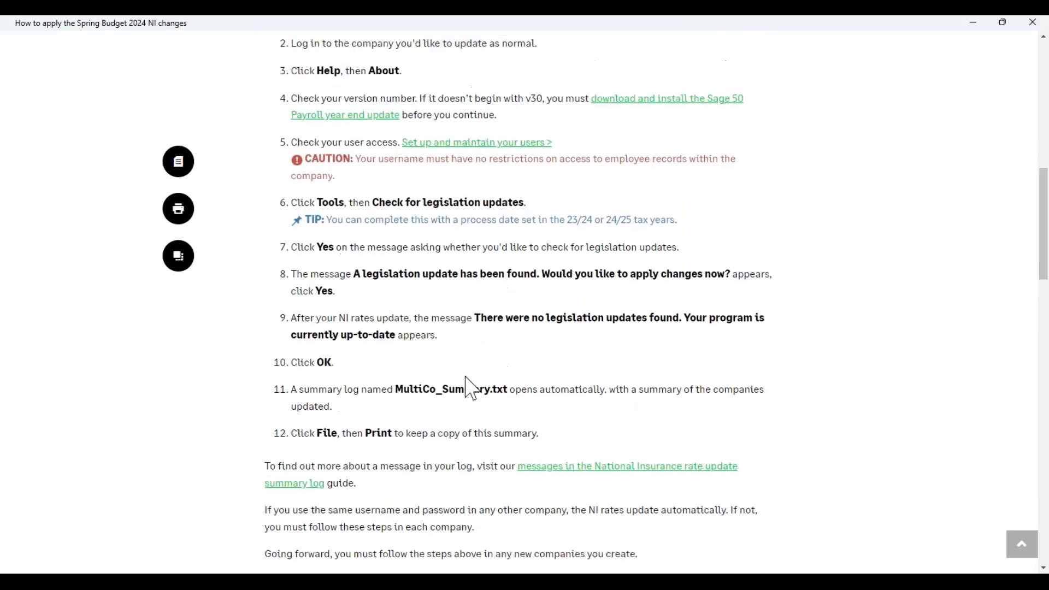
scroll(470, 377, up, 7)
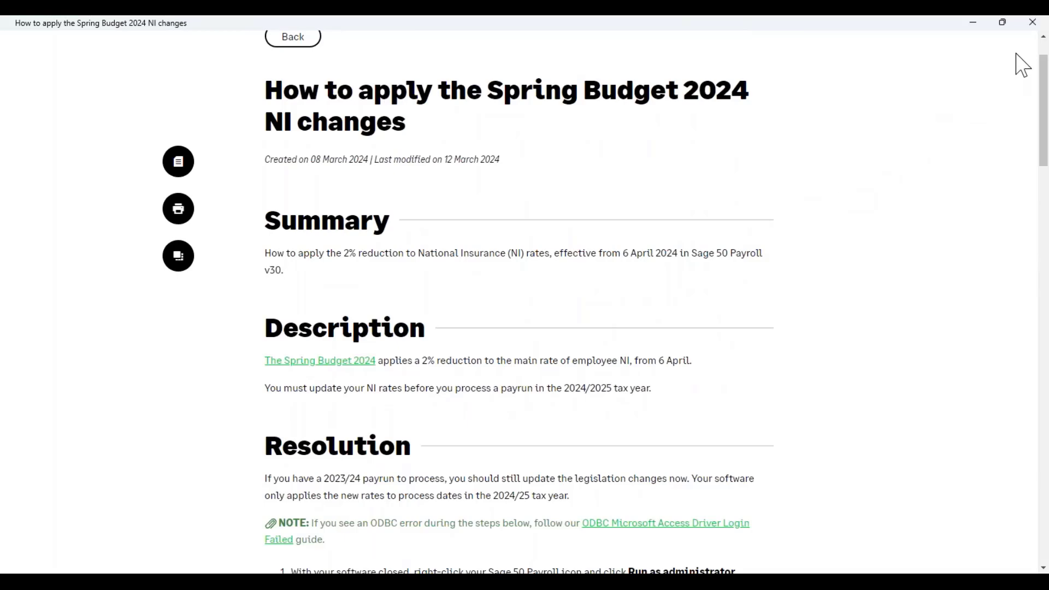
click(1034, 24)
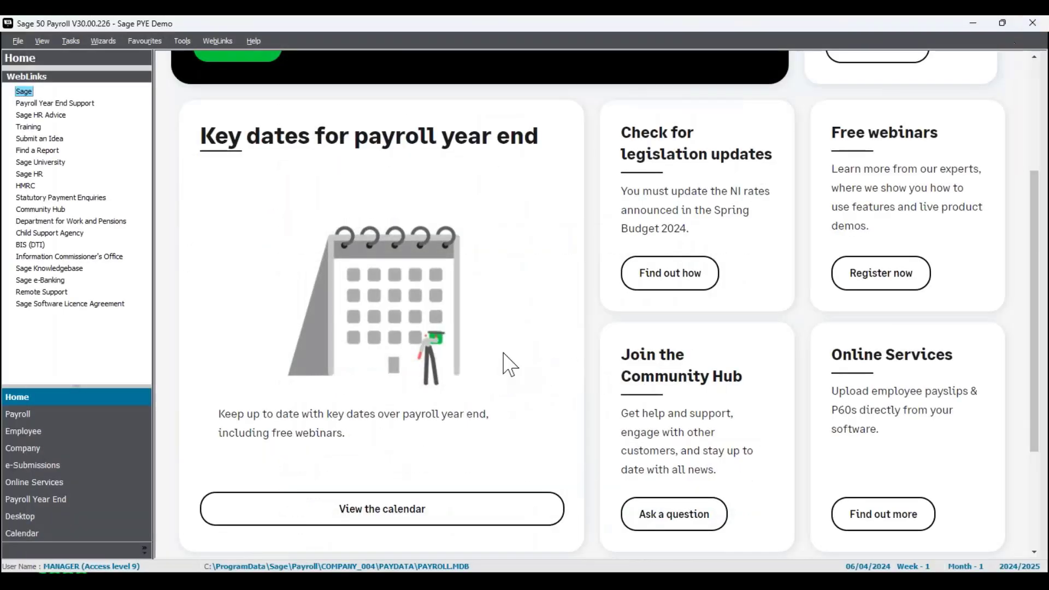
- Open the Payroll Year End help hub from the homepage and look through its support guides, dismissing the employee licence offer
scroll(502, 356, up, 1)
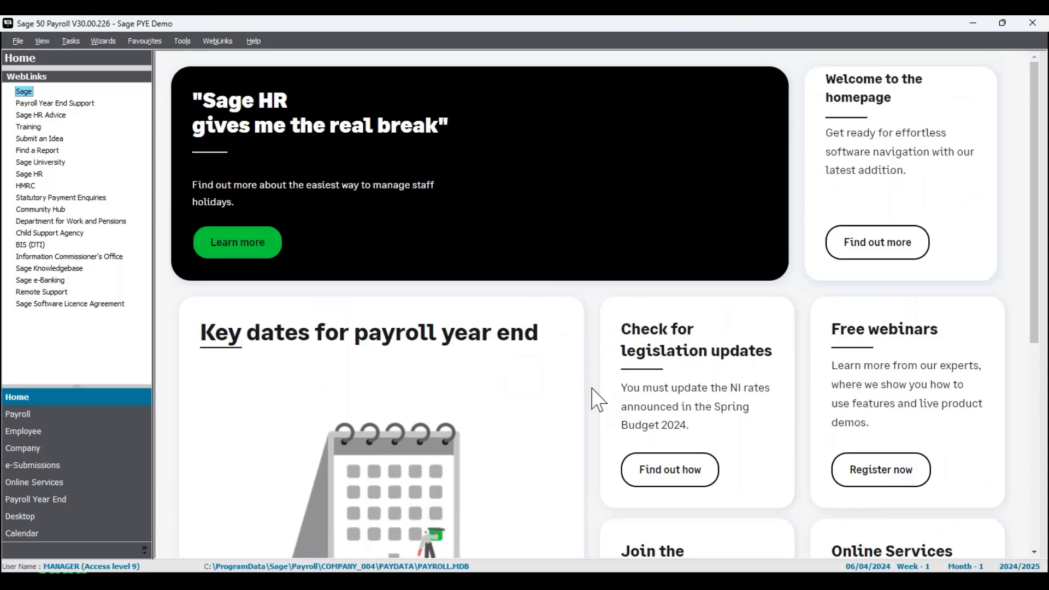
scroll(494, 235, down, 5)
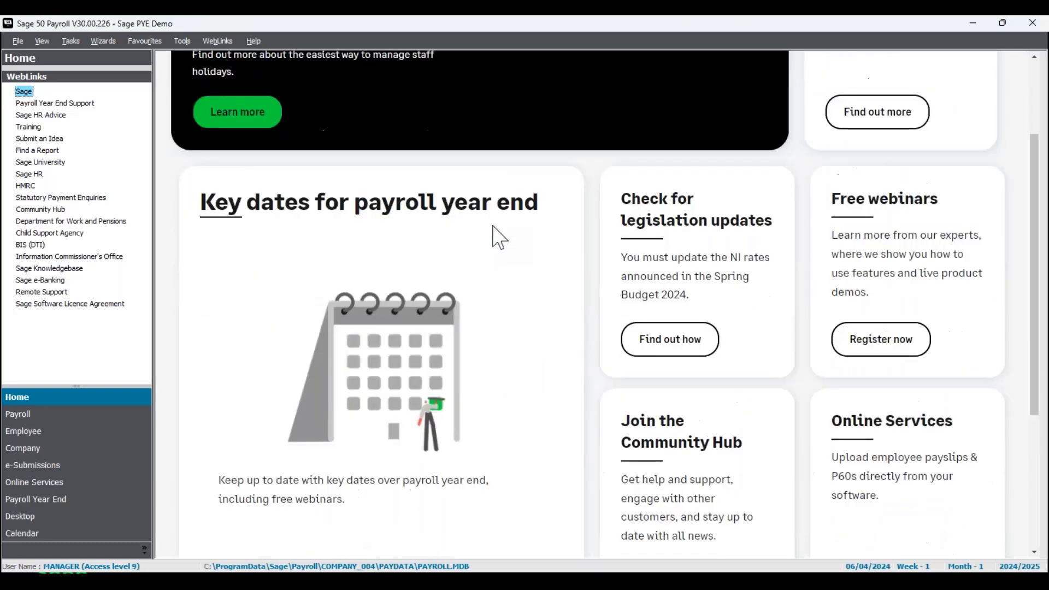
scroll(493, 225, down, 1)
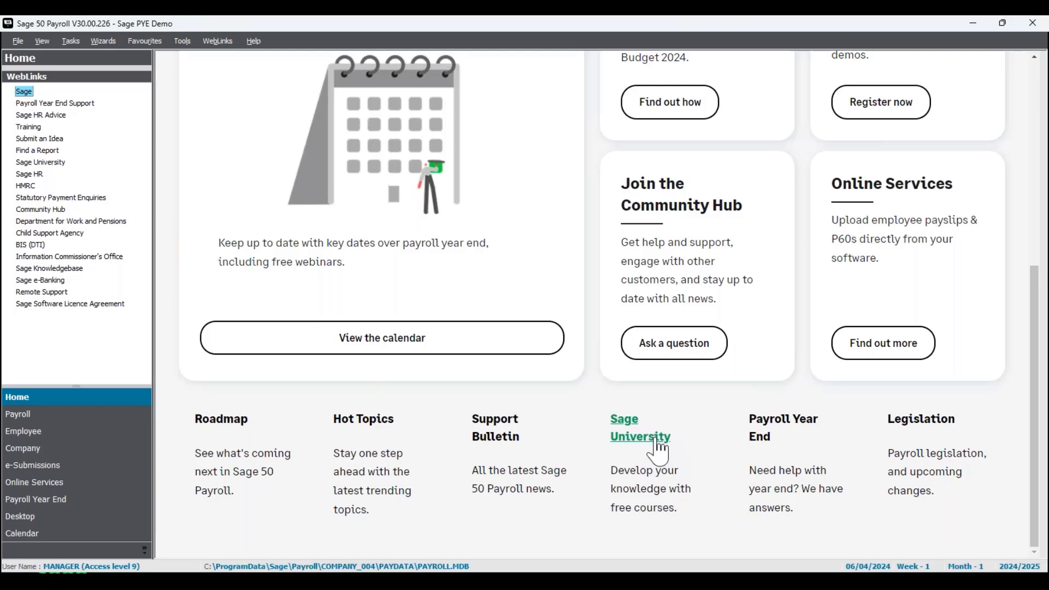
click(760, 451)
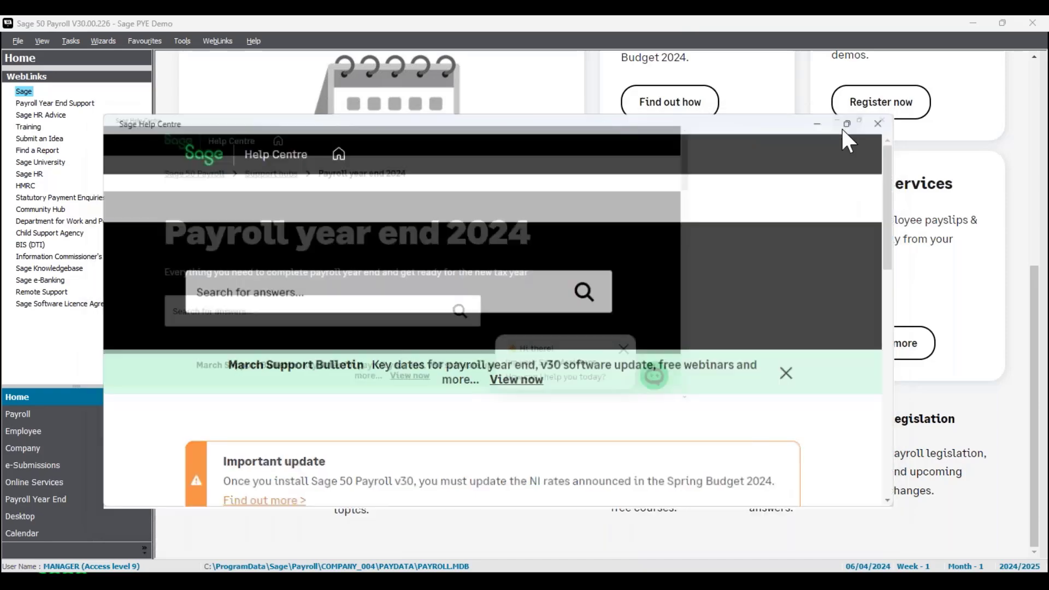
click(840, 129)
click(740, 82)
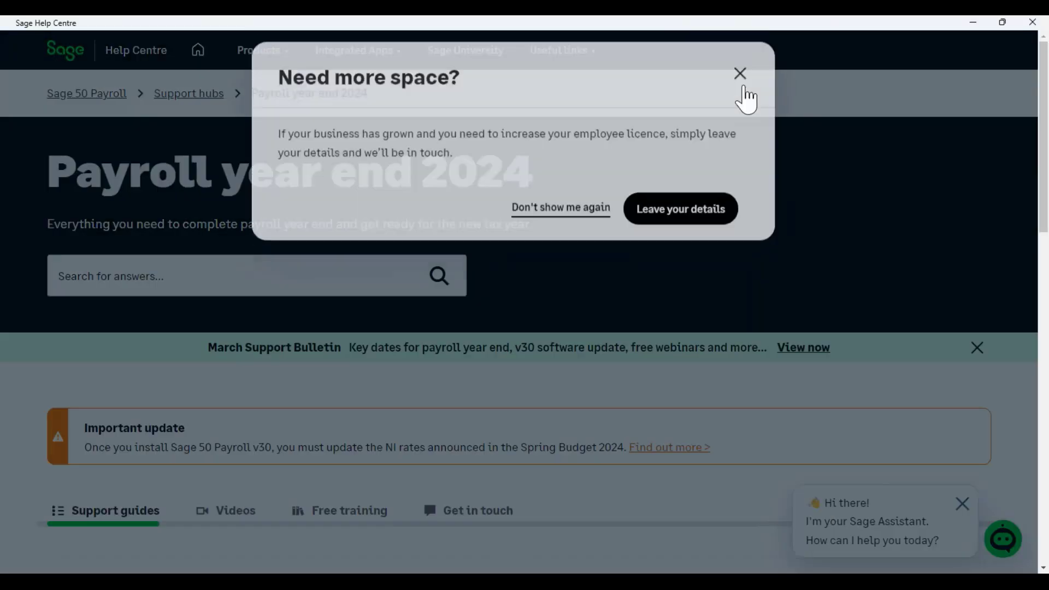
scroll(477, 311, down, 5)
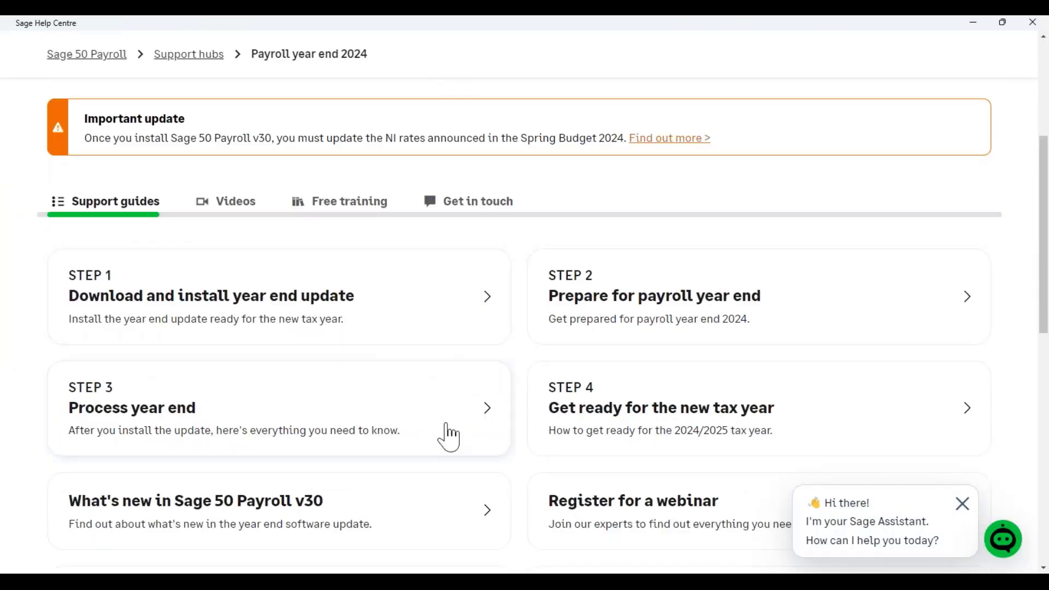
scroll(576, 415, down, 2)
scroll(576, 415, down, 2)
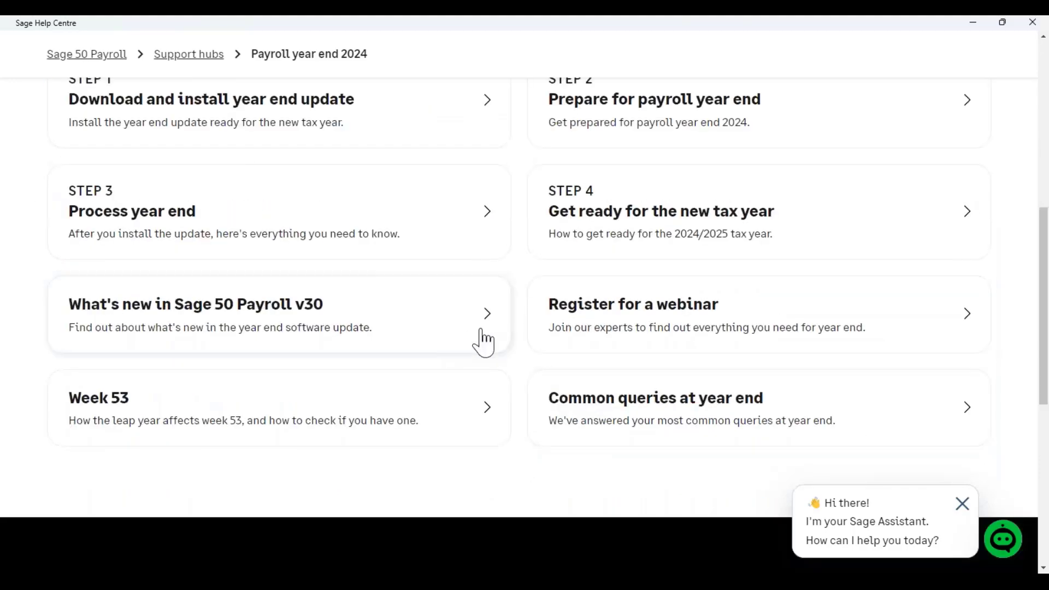
- Close the year end hub, open the Legislation help hub from the homepage, look through its guides, and close it
click(1030, 23)
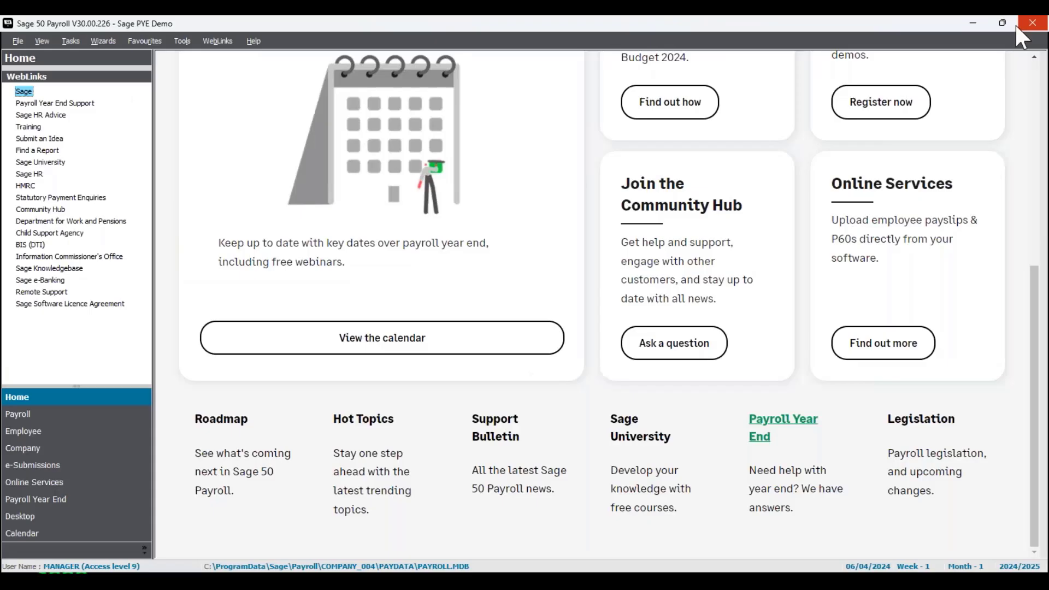
click(923, 424)
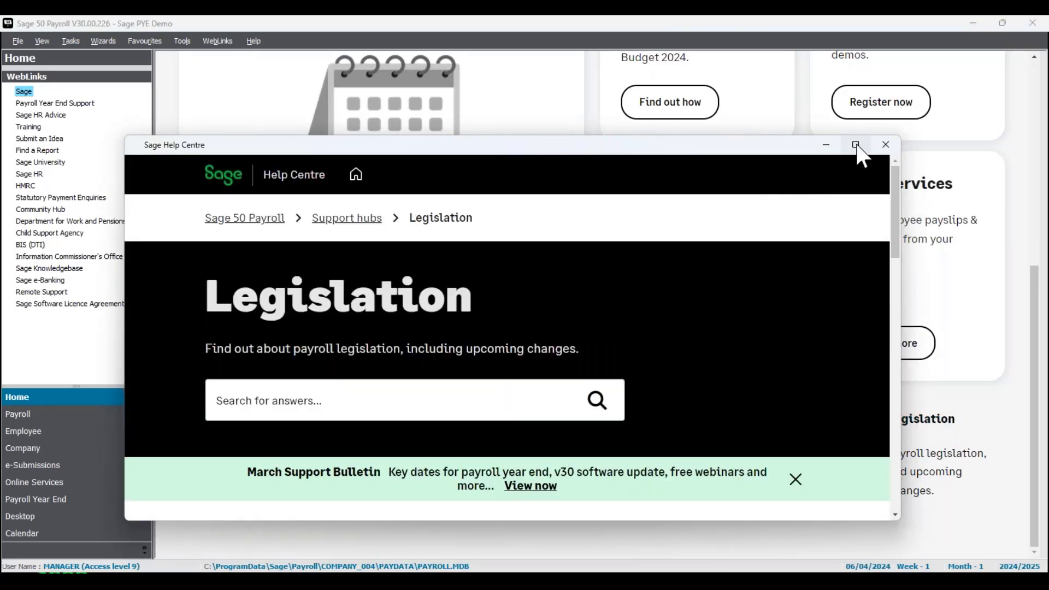
click(855, 144)
scroll(693, 297, down, 2)
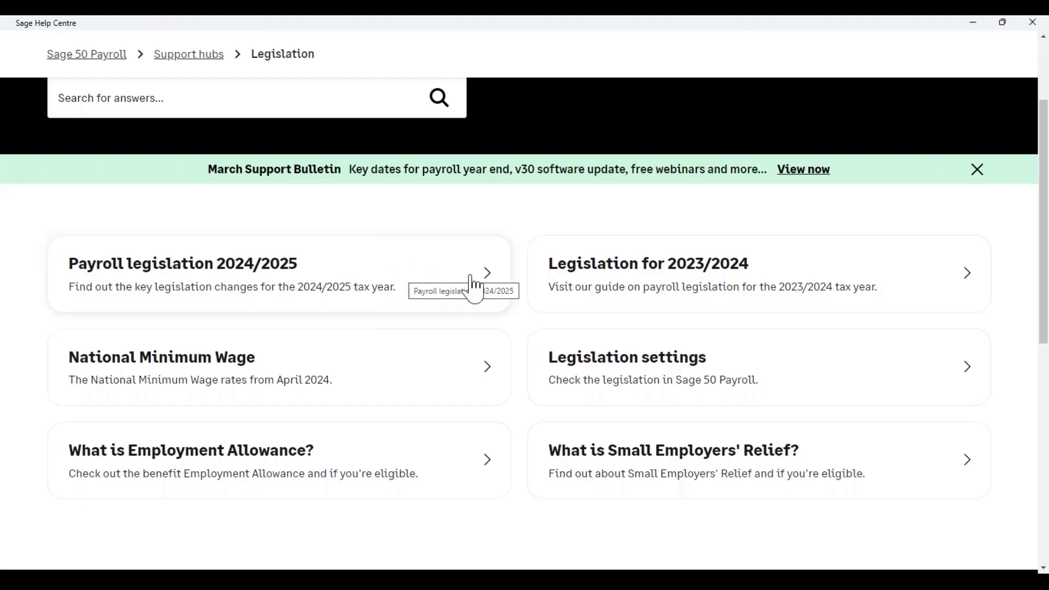
click(1037, 23)
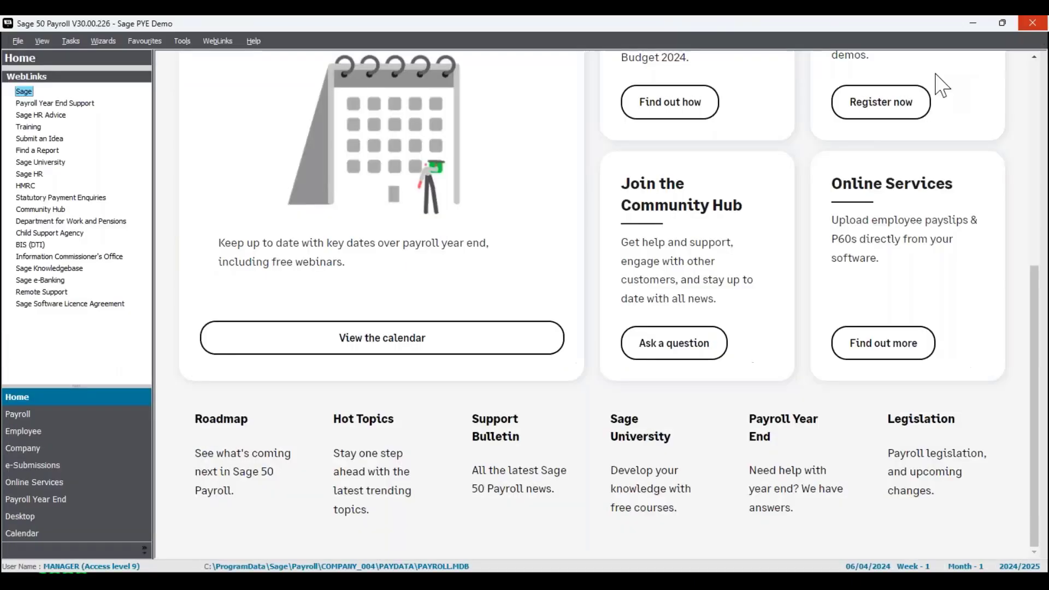
scroll(662, 344, up, 2)
scroll(644, 323, up, 2)
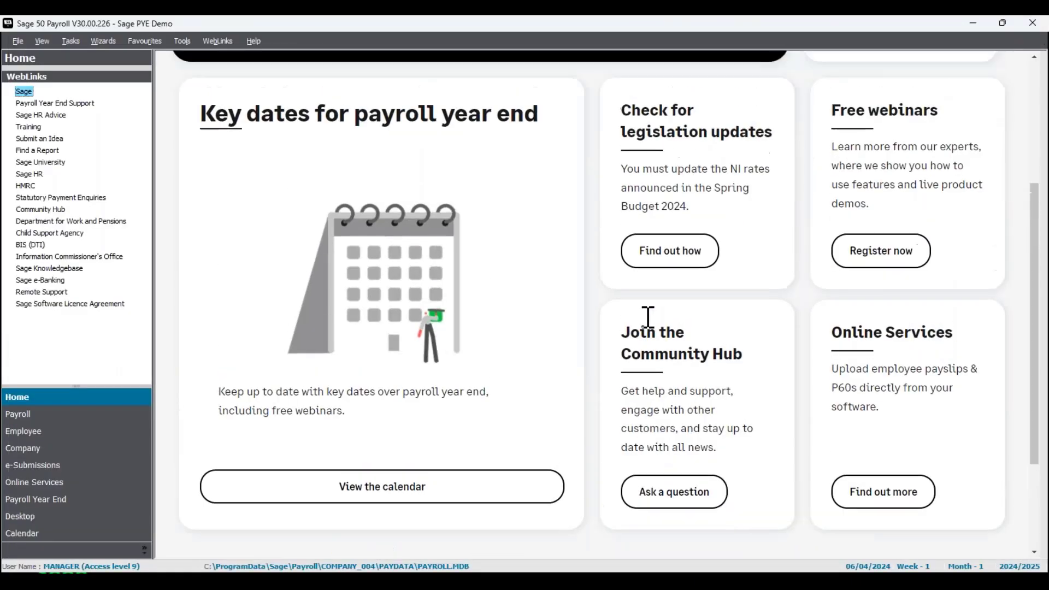
- Switch between the Payroll view and the homepage, and look over the homepage content
click(80, 414)
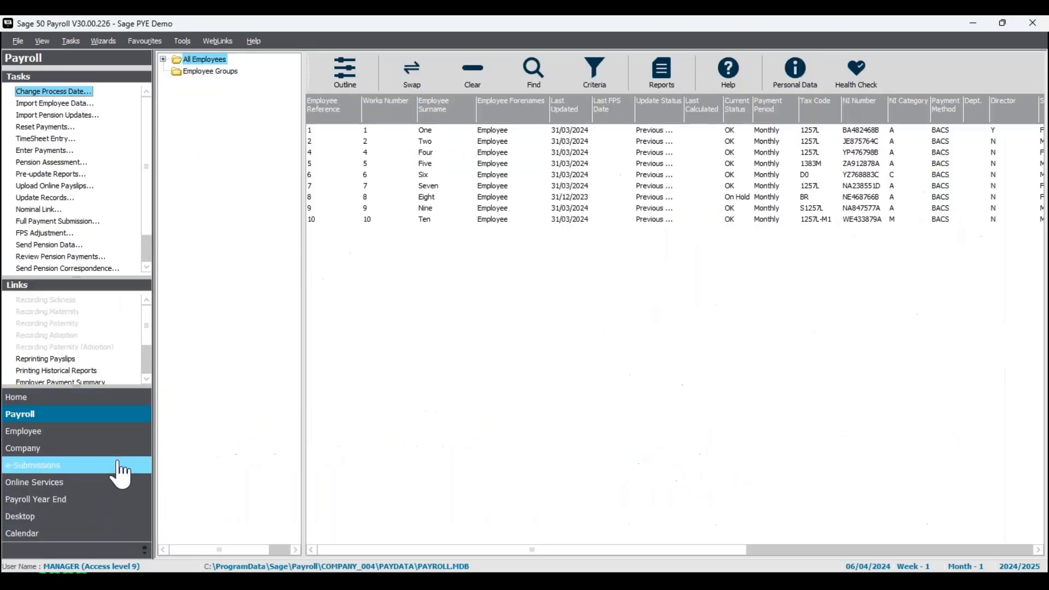
click(81, 399)
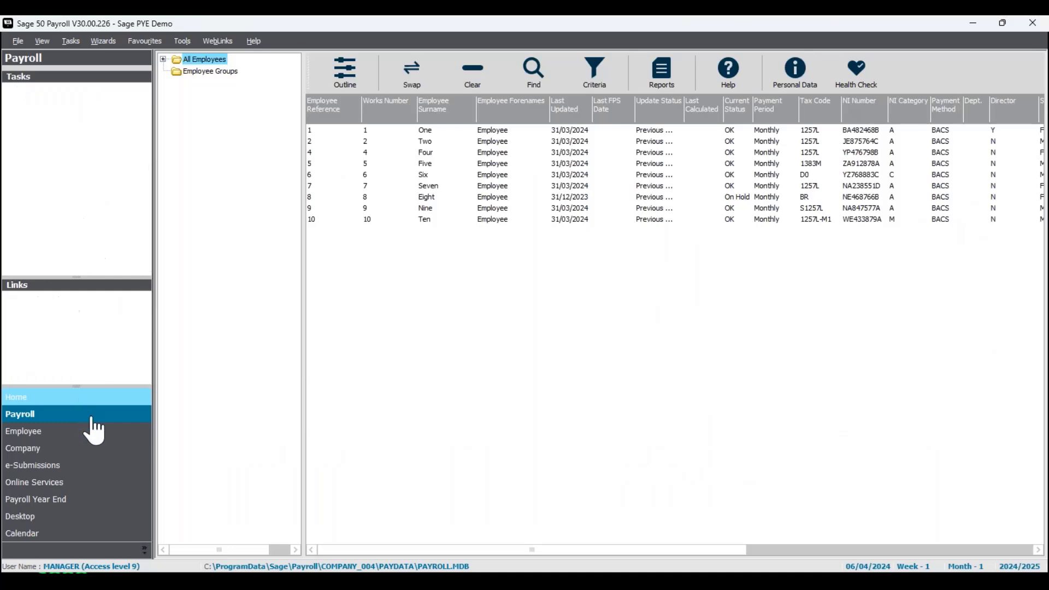
scroll(350, 402, up, 3)
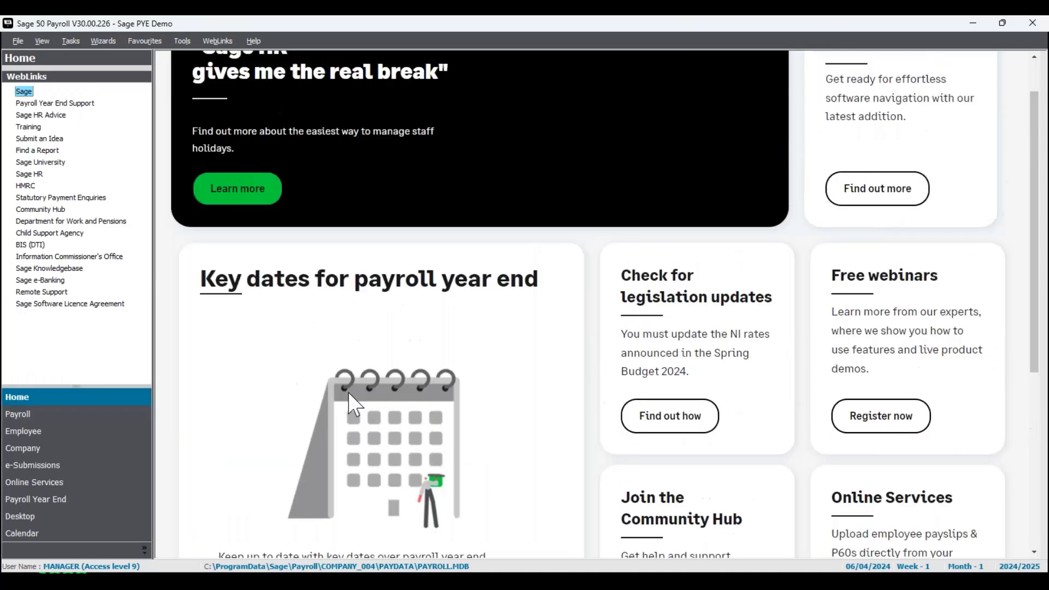
click(77, 415)
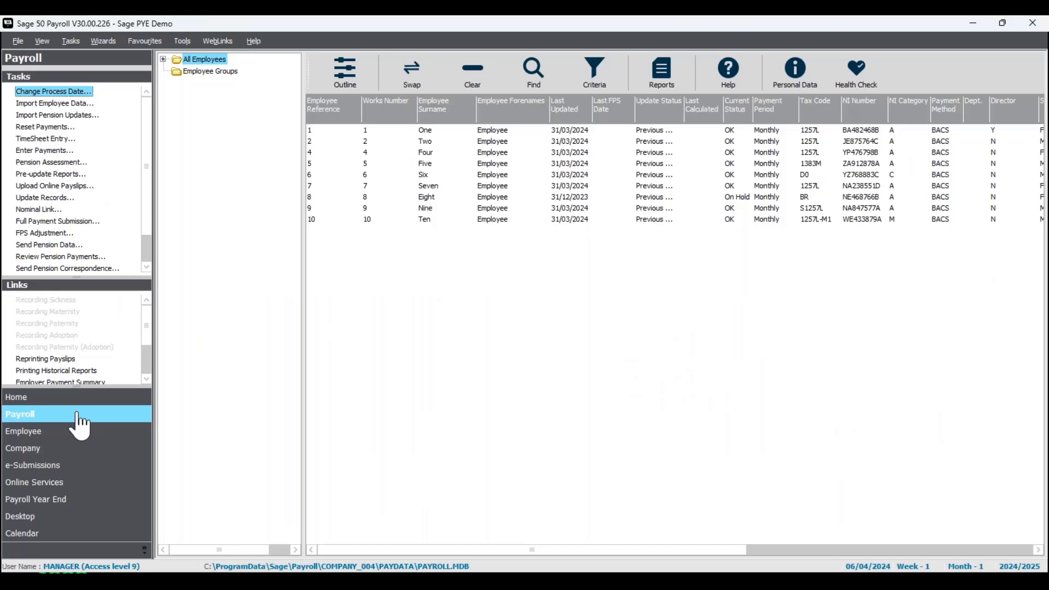
click(79, 399)
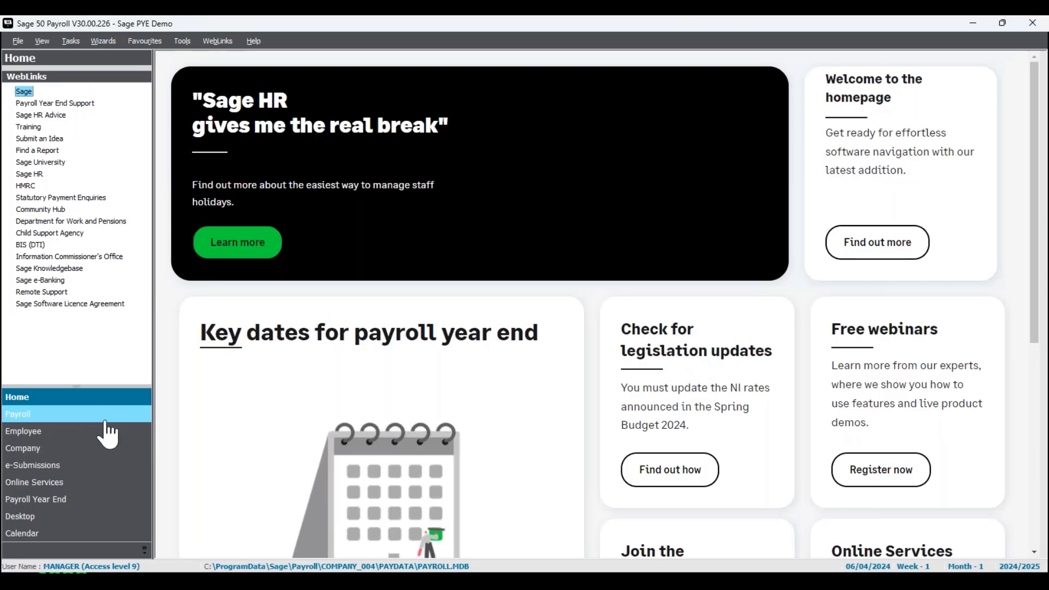
- Open the program options and show the Environment settings
click(43, 44)
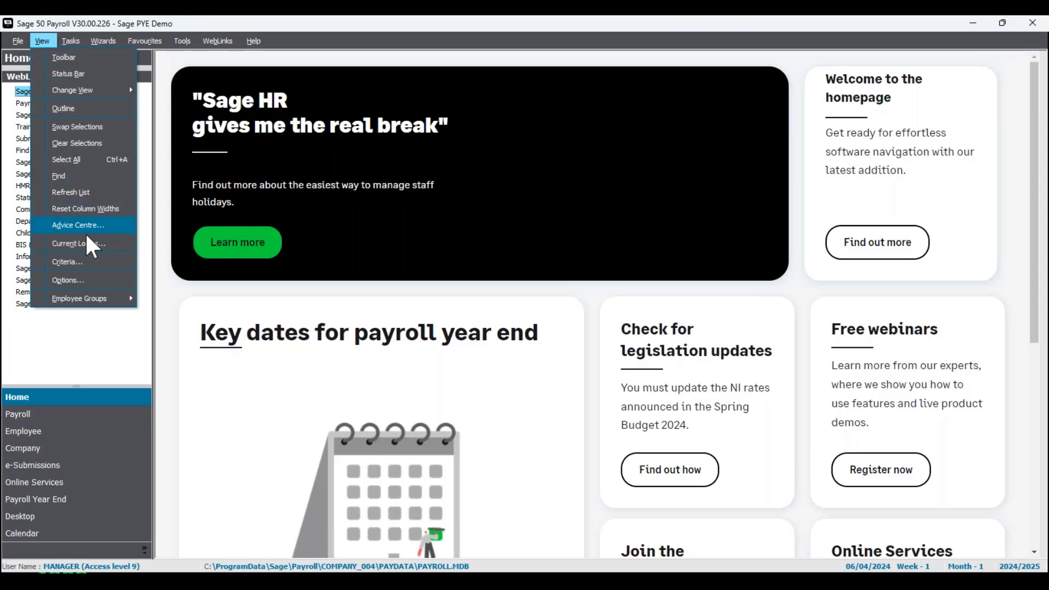
click(107, 280)
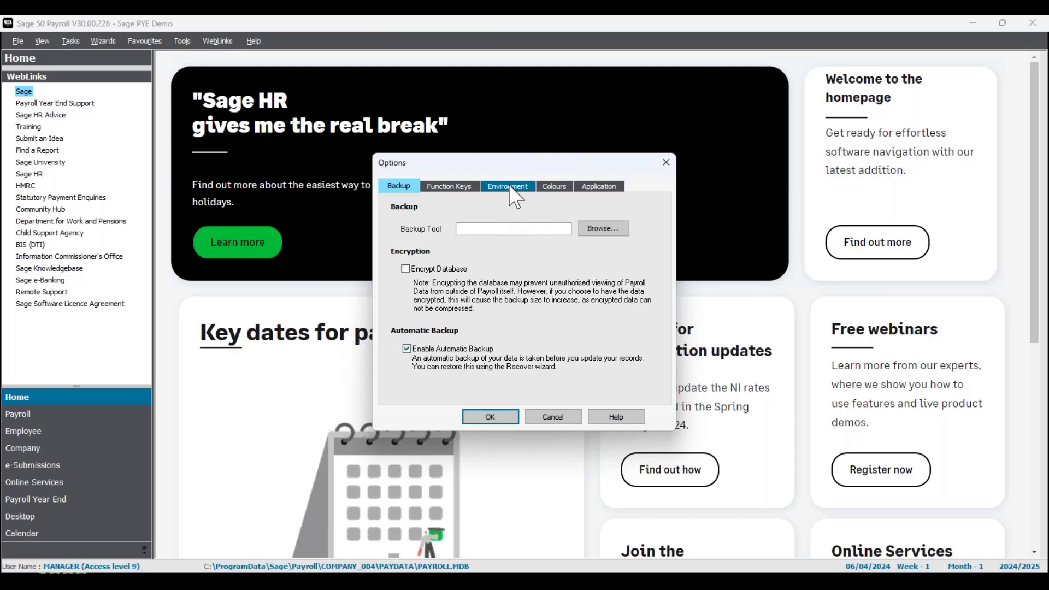
drag(541, 162, 563, 164)
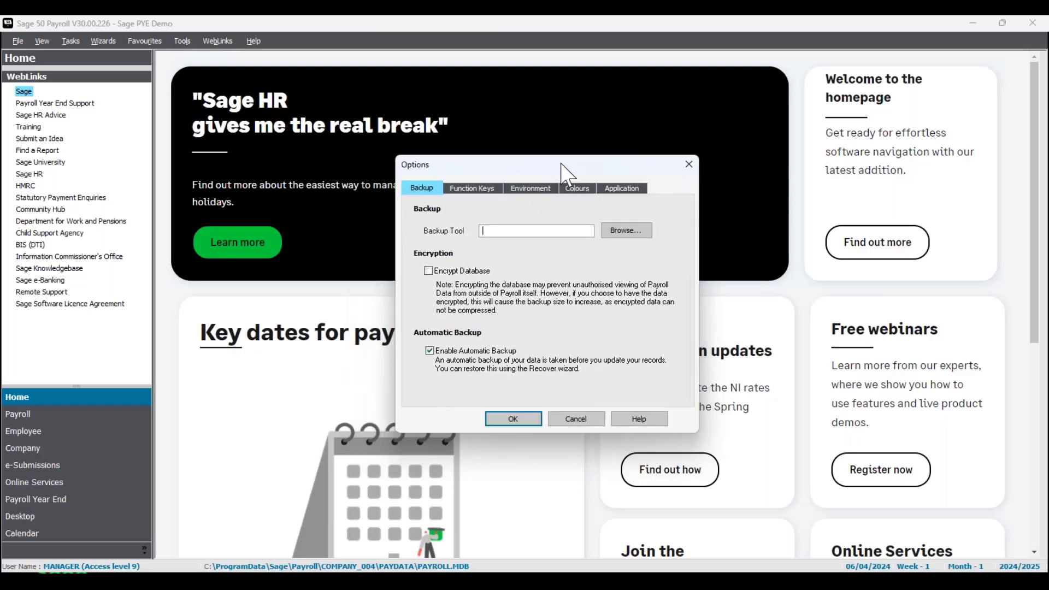
click(531, 189)
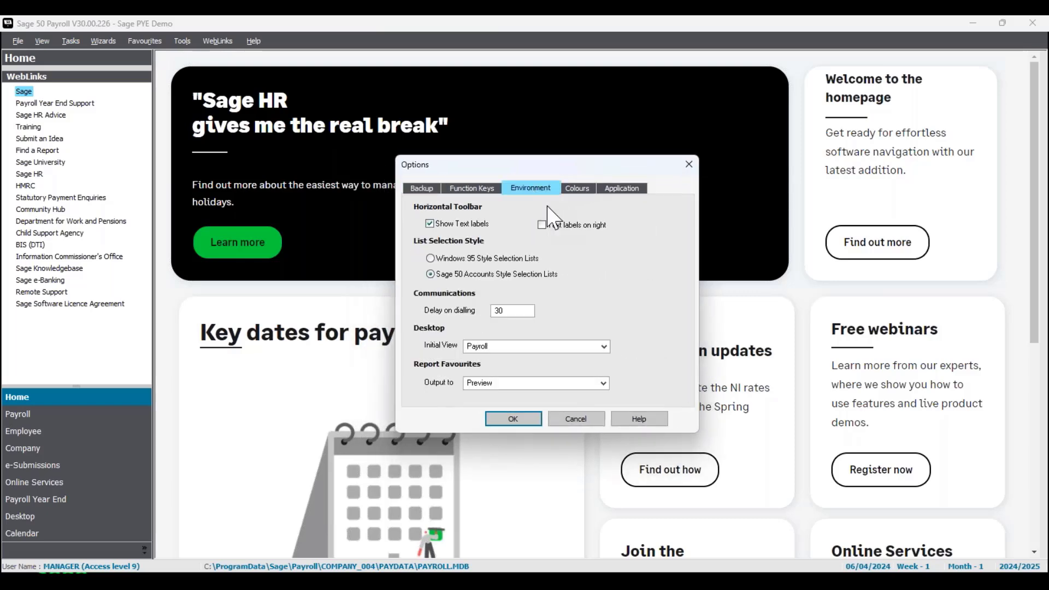
- Try Home and Calendar as the initial desktop view, looking through the other available views
double_click(496, 347)
click(604, 350)
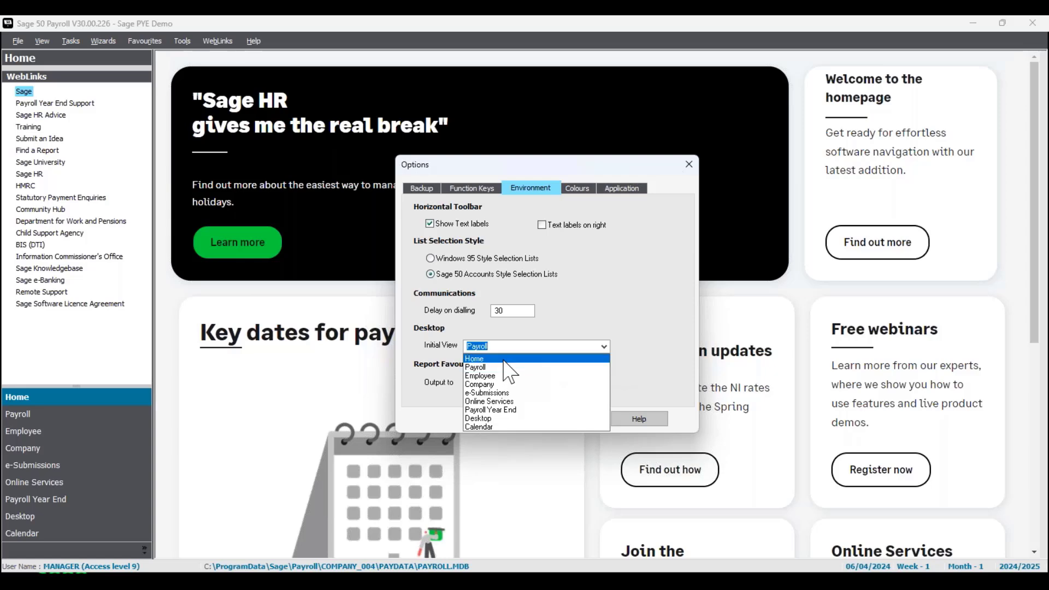
click(596, 358)
click(604, 346)
click(604, 347)
click(604, 346)
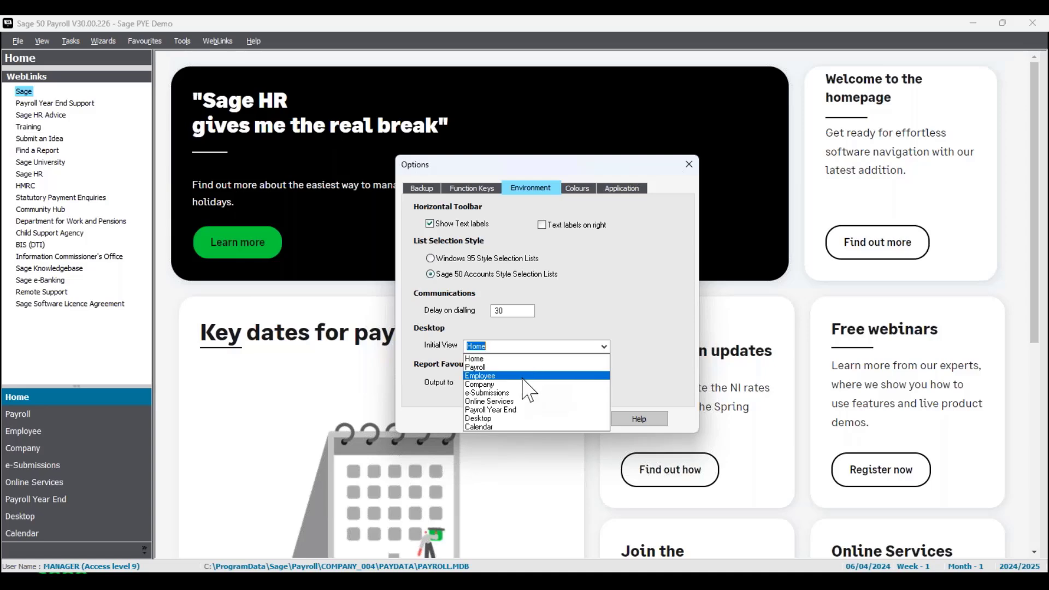
click(507, 428)
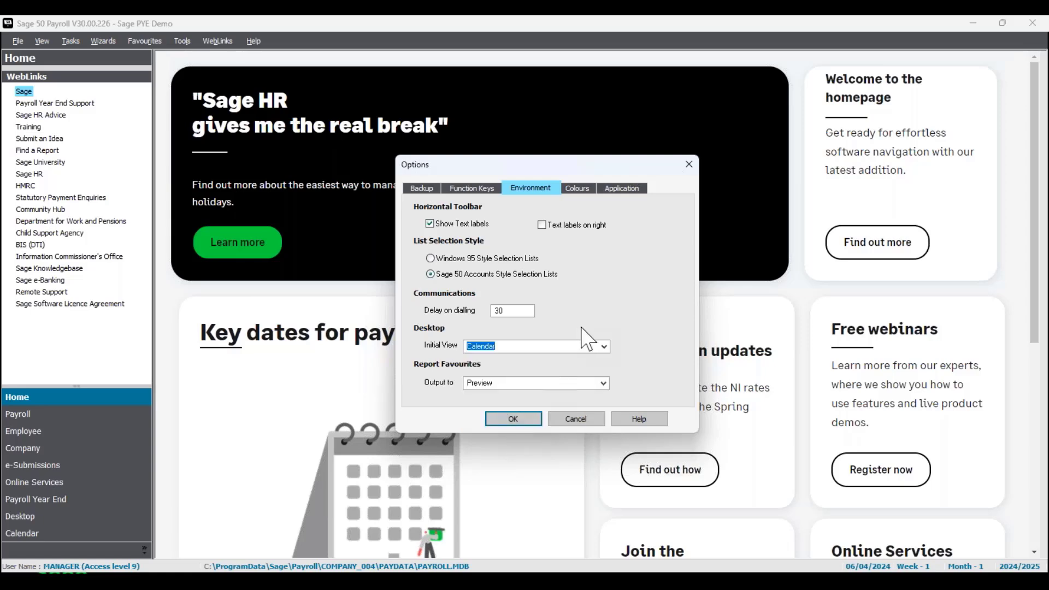
- Set the initial desktop view to Payroll and save the options
click(602, 346)
click(527, 367)
click(514, 419)
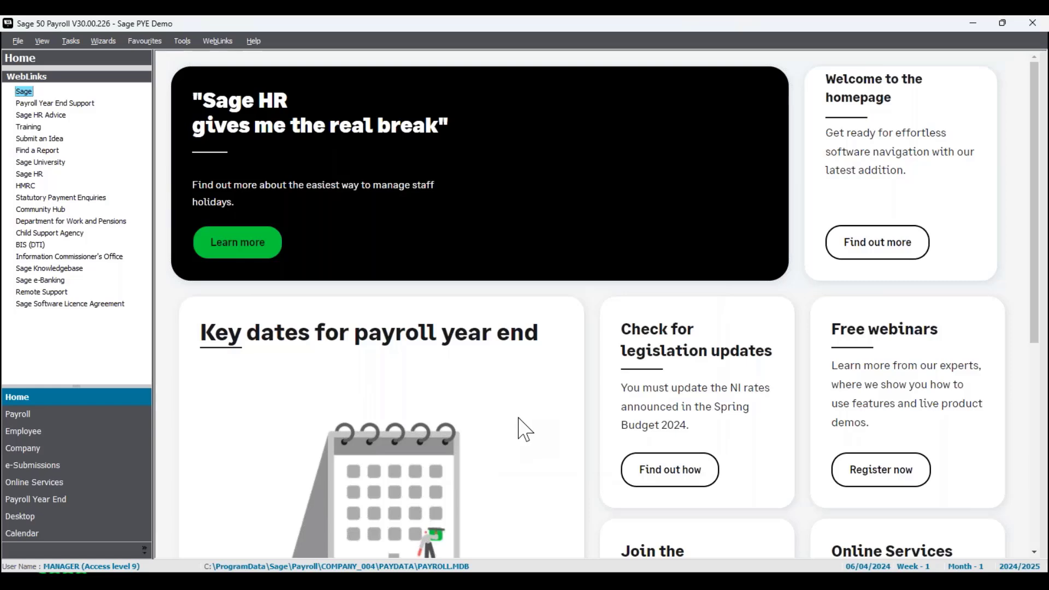
- Select employee 9 in the Payroll view and open paternity recording for that employee
click(106, 415)
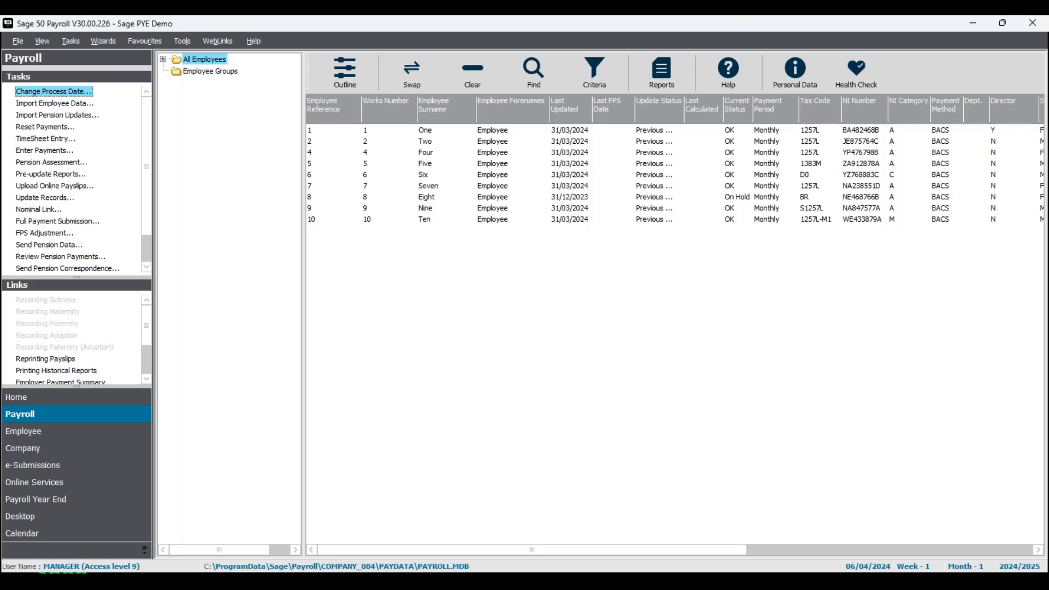
click(501, 210)
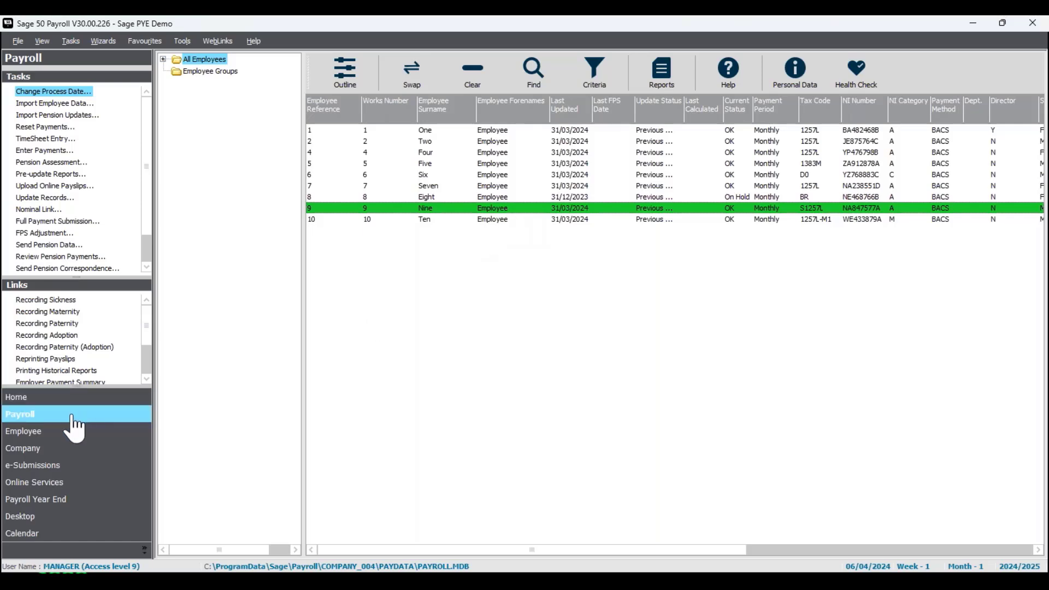
click(66, 324)
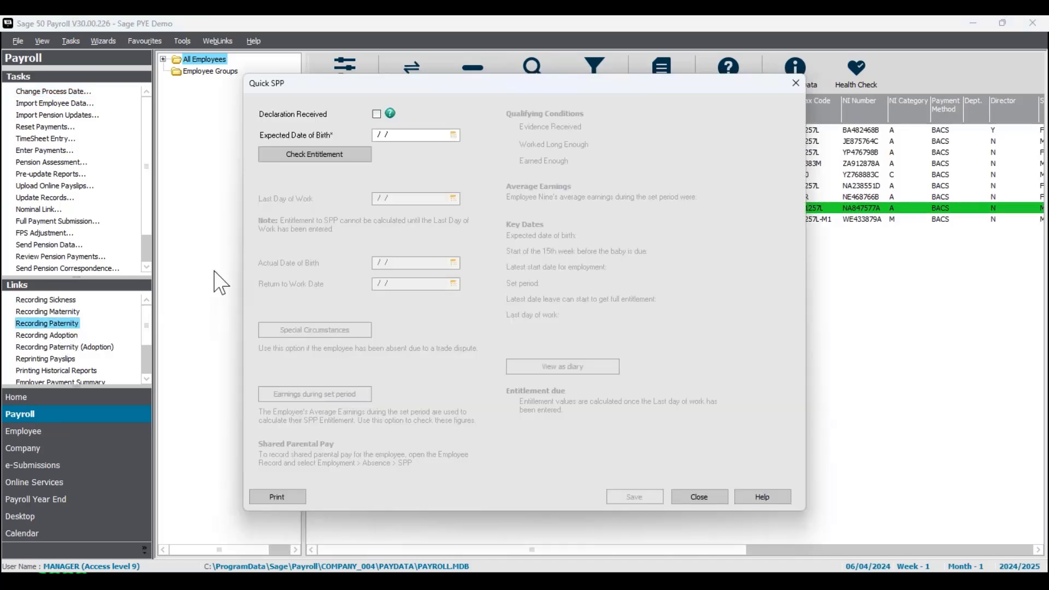
- Mark the paternity declaration as received, enter the baby's expected date of birth, and check the SPP entitlement
click(376, 114)
click(454, 134)
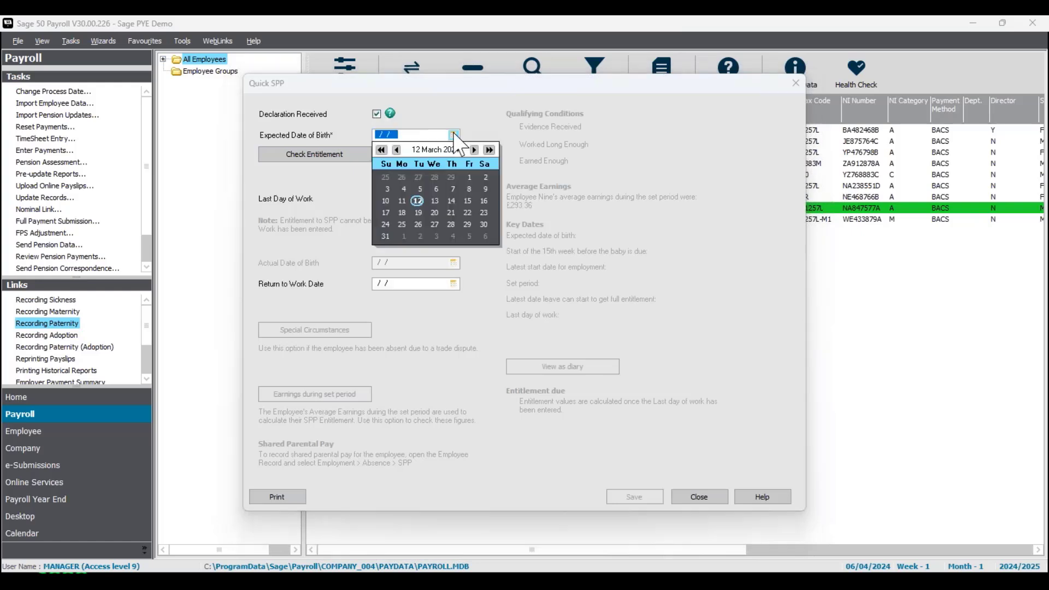
click(474, 149)
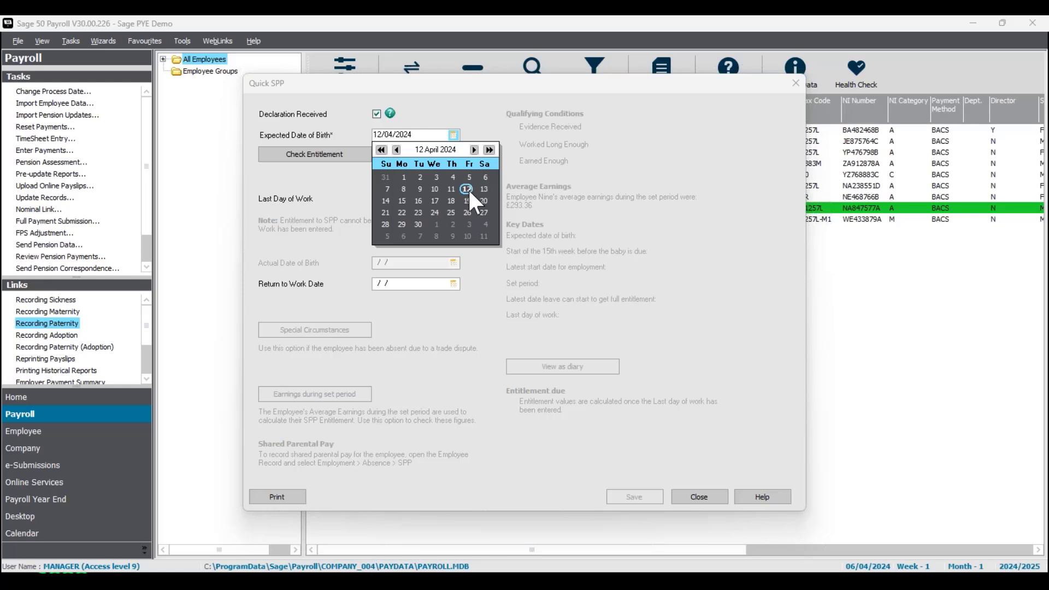
click(450, 107)
click(309, 157)
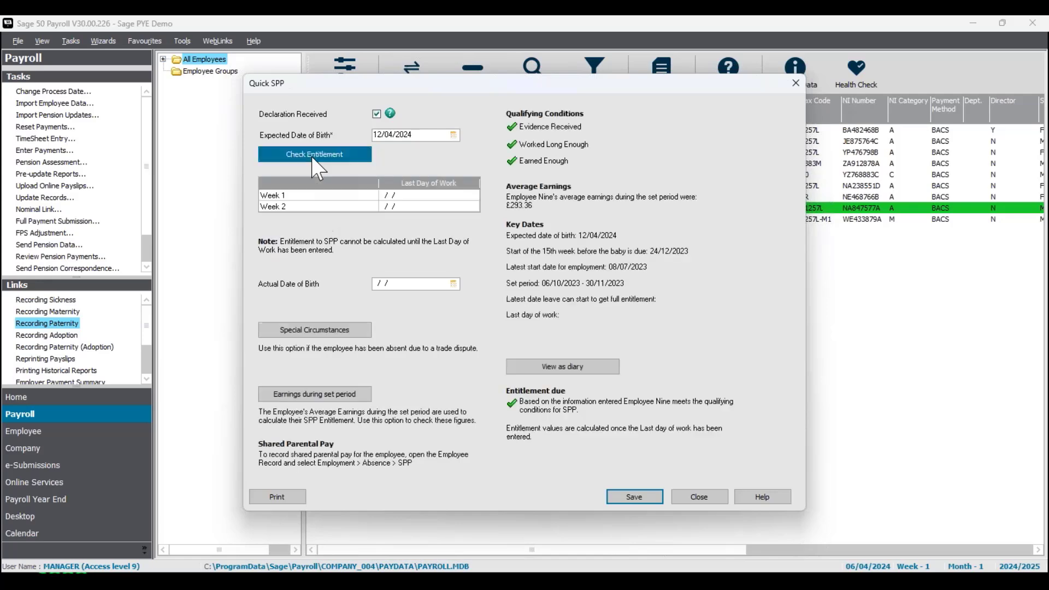
- Set the last day of work for paternity week 1 to 11/04/2024
click(410, 196)
click(473, 196)
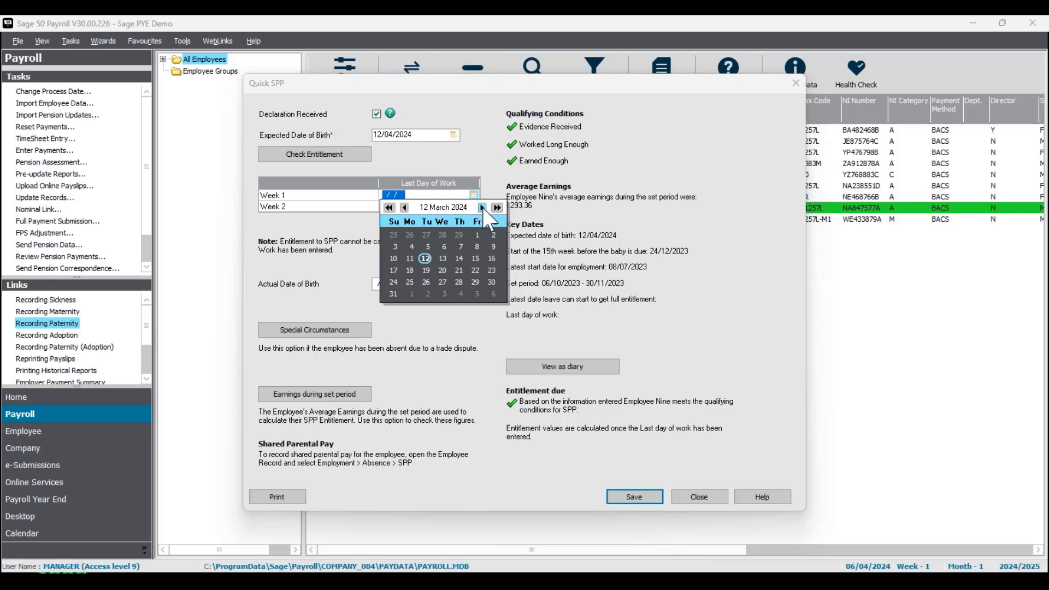
click(481, 208)
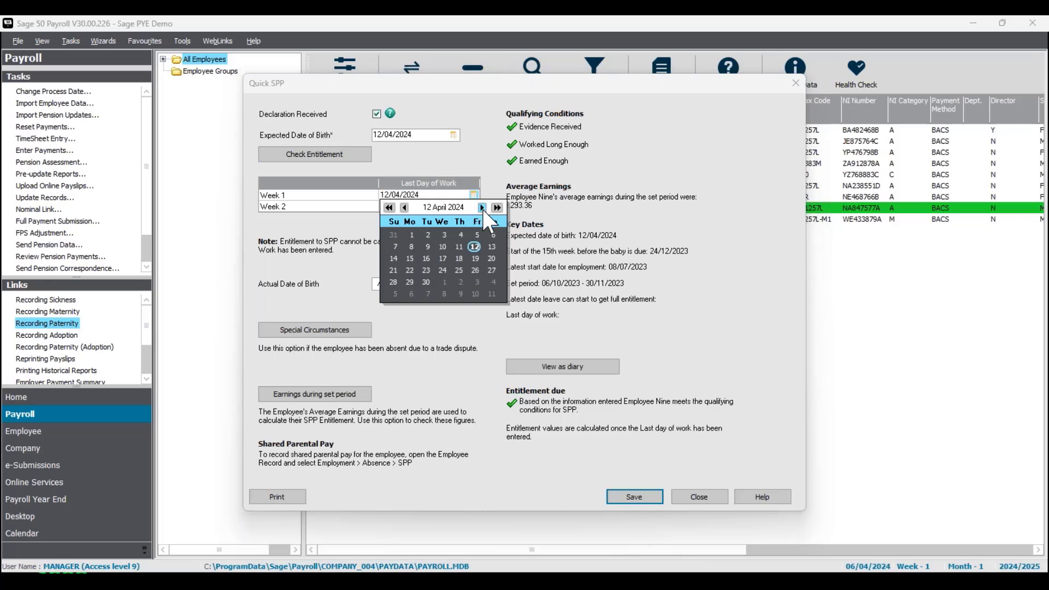
click(459, 247)
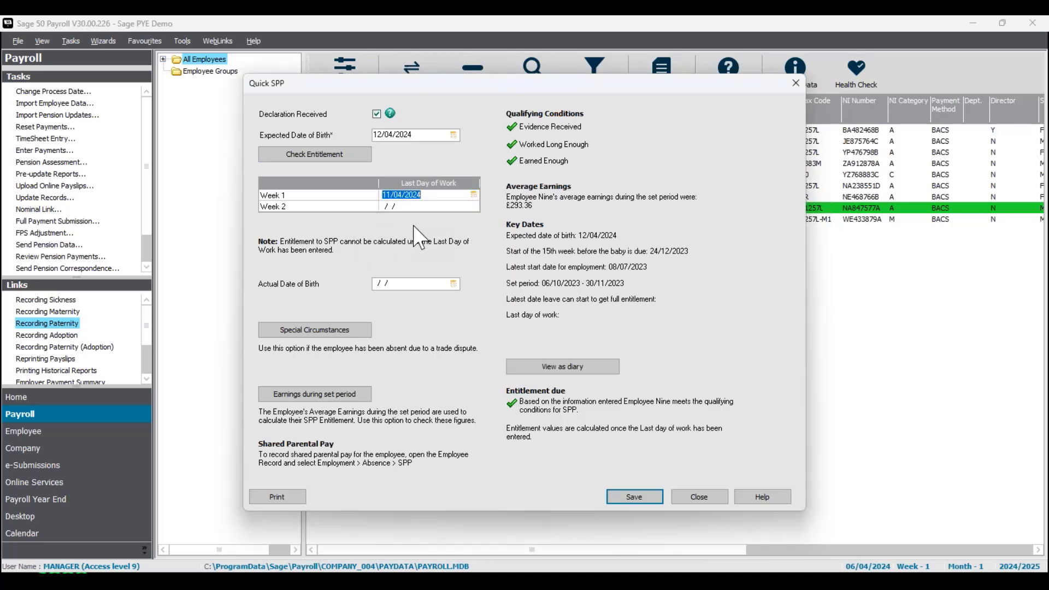
- Set the last day of work for paternity week 2 to 30/10/2024, and close the paternity form without keeping the changes
click(424, 206)
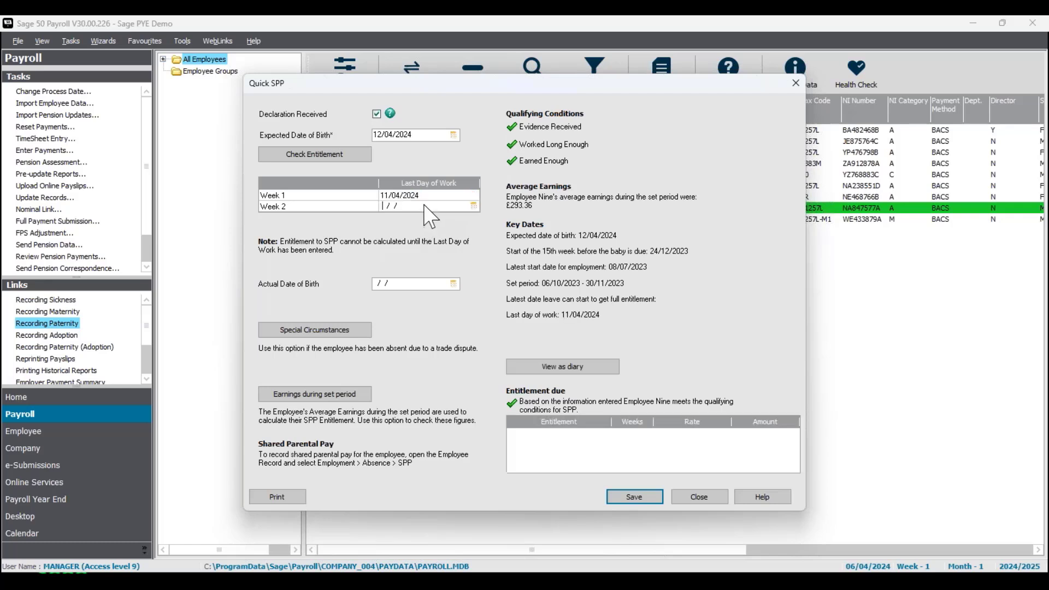
click(473, 206)
click(482, 218)
click(481, 218)
click(482, 219)
click(482, 219)
click(482, 218)
click(481, 219)
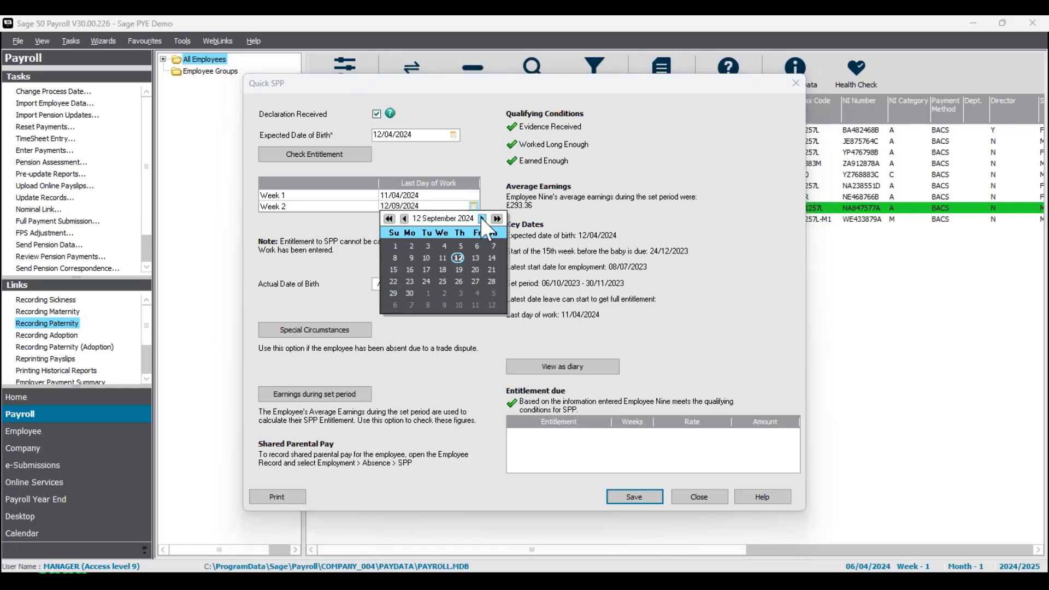
click(481, 218)
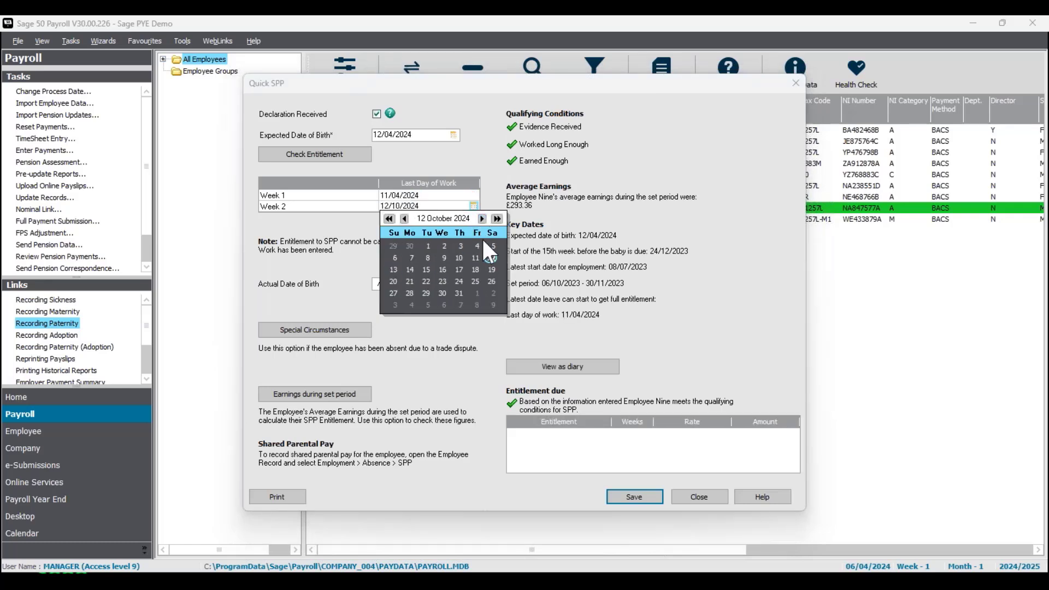
click(442, 292)
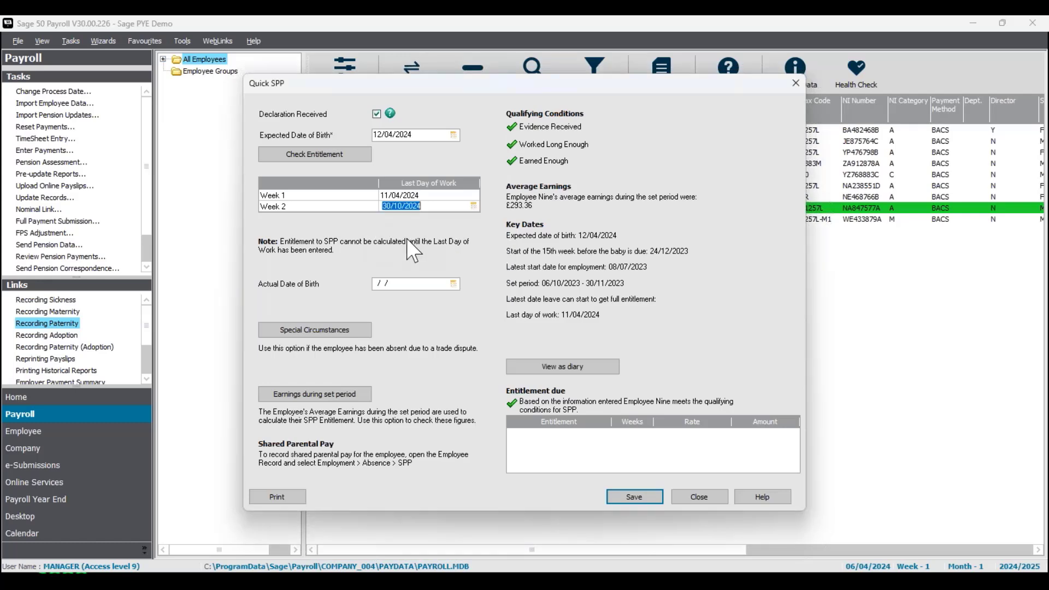
click(429, 206)
drag(422, 206, 382, 207)
click(421, 206)
click(795, 83)
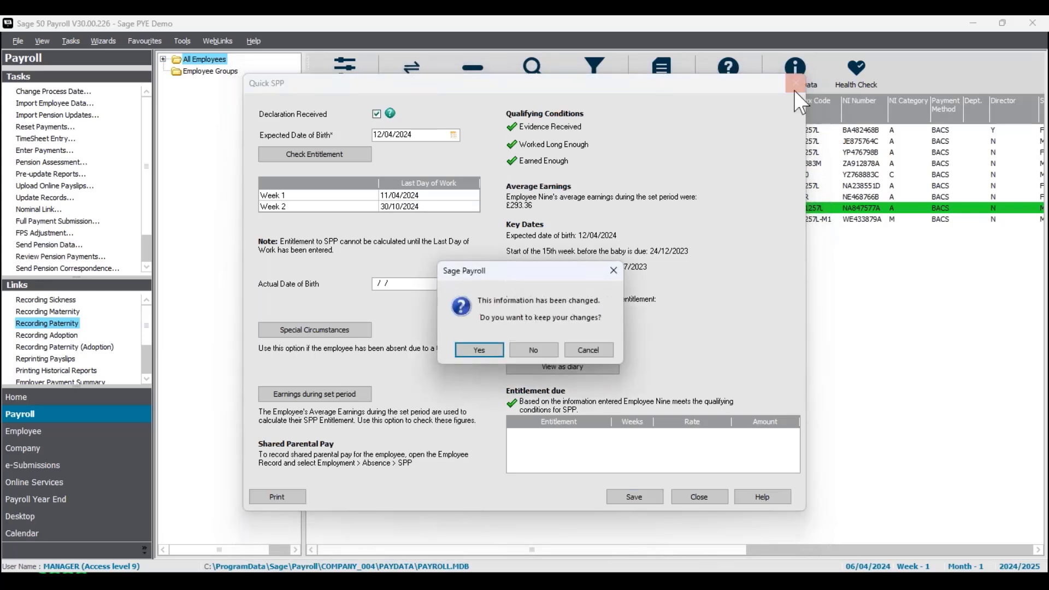
click(545, 351)
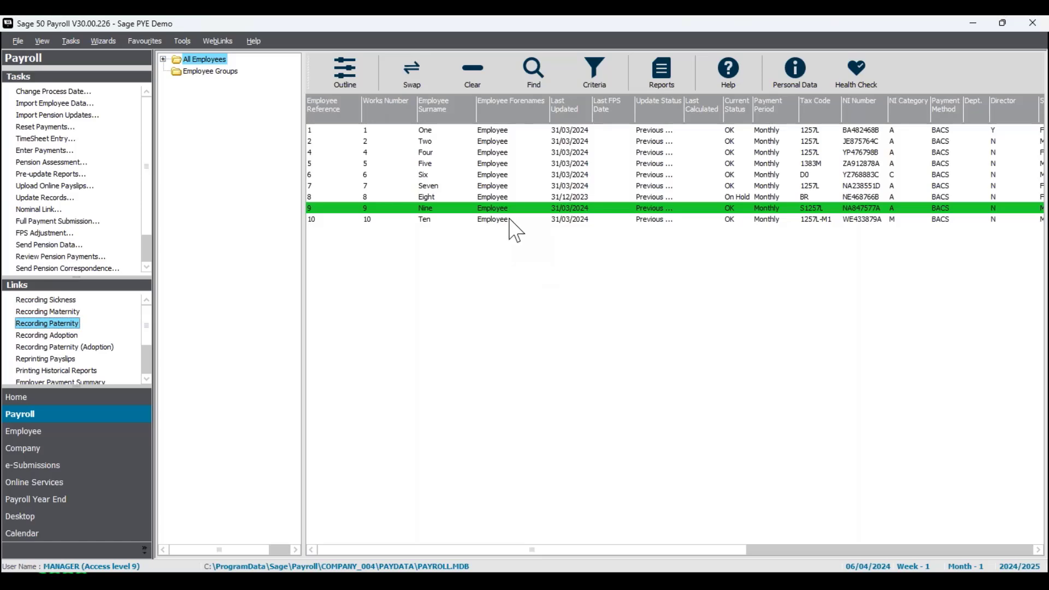
- Open the employee record for employee 9 and show its absence diary
right_click(506, 211)
click(553, 249)
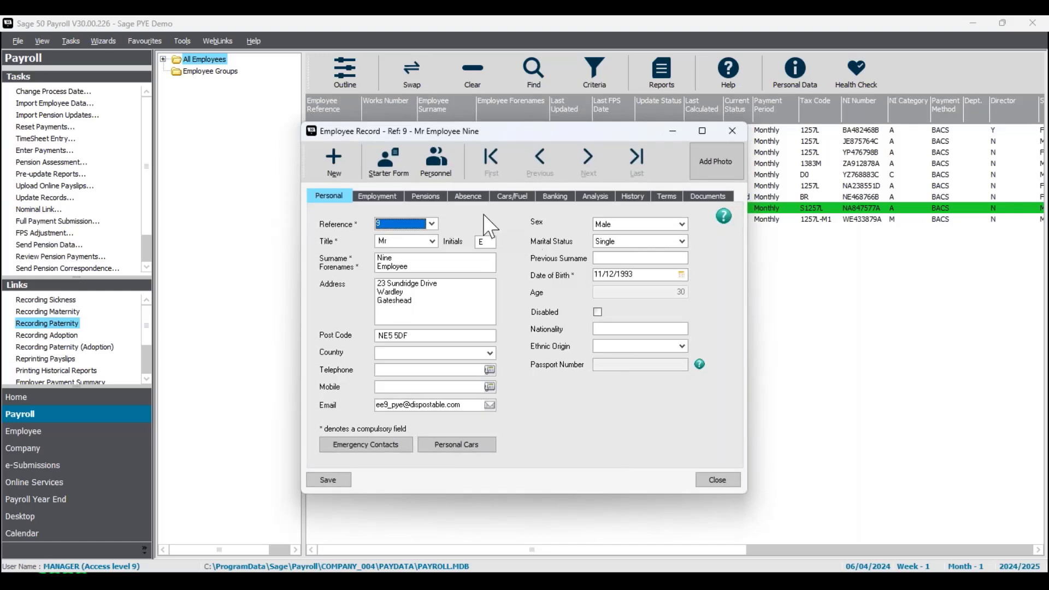
click(468, 196)
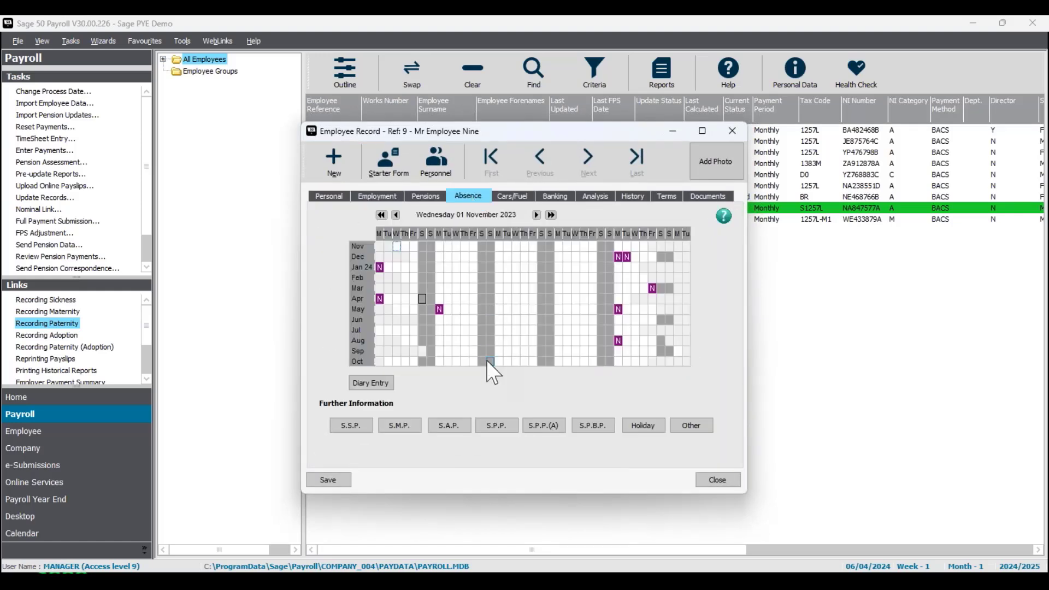
- Open the employee's Statutory Paternity Pay details, set the baby's due date to 12/04/2024 and enter the baby's actual birth date
click(497, 427)
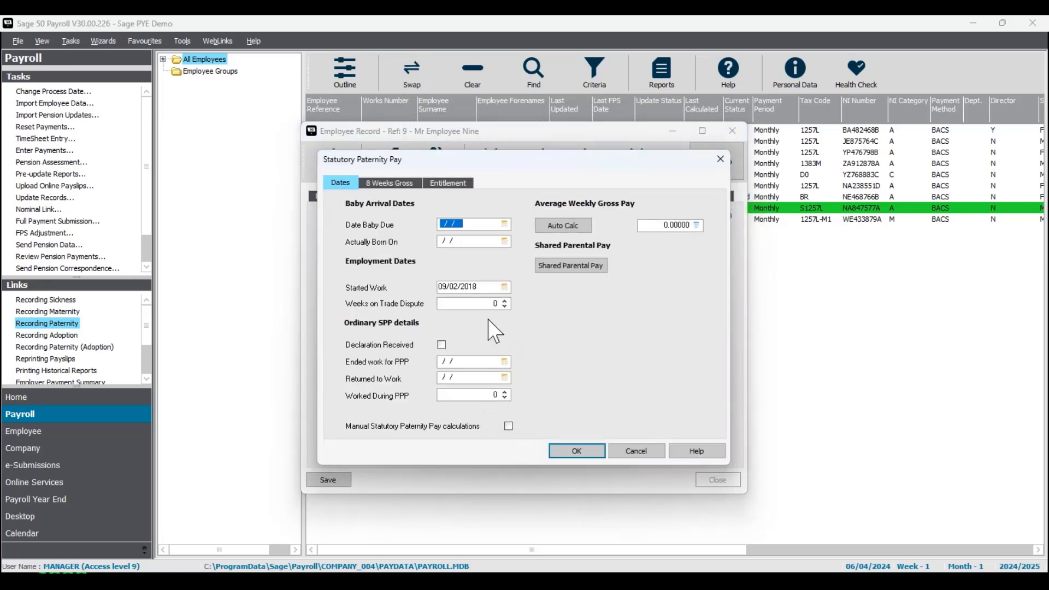
click(504, 224)
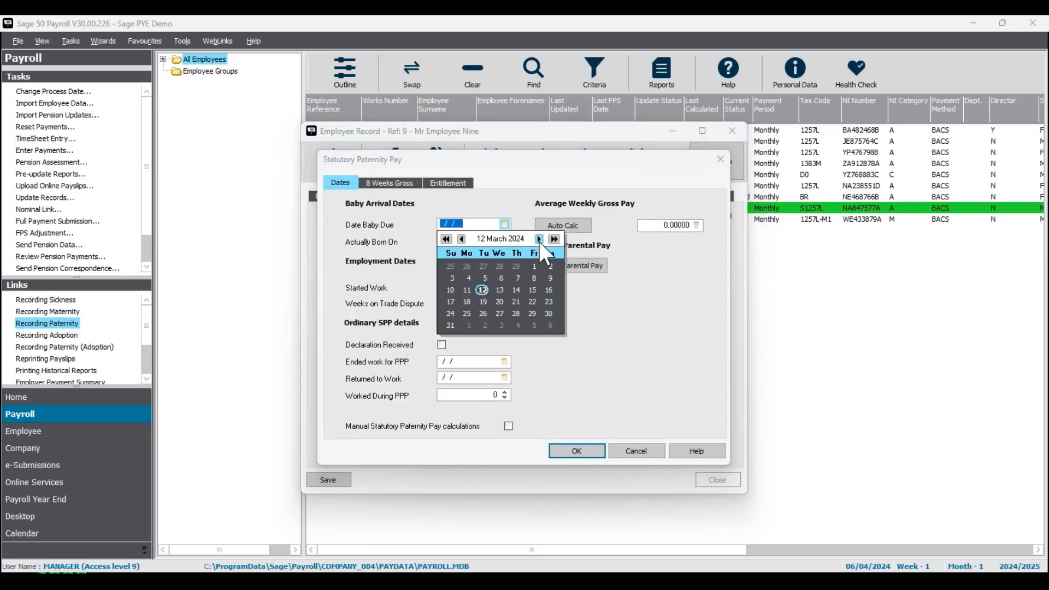
click(539, 239)
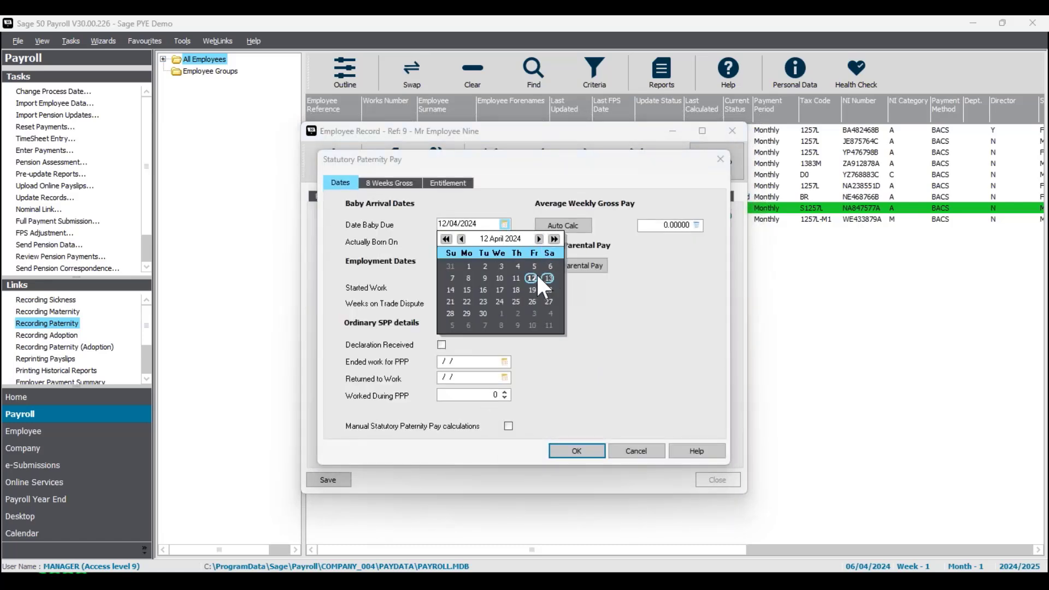
click(589, 284)
click(504, 242)
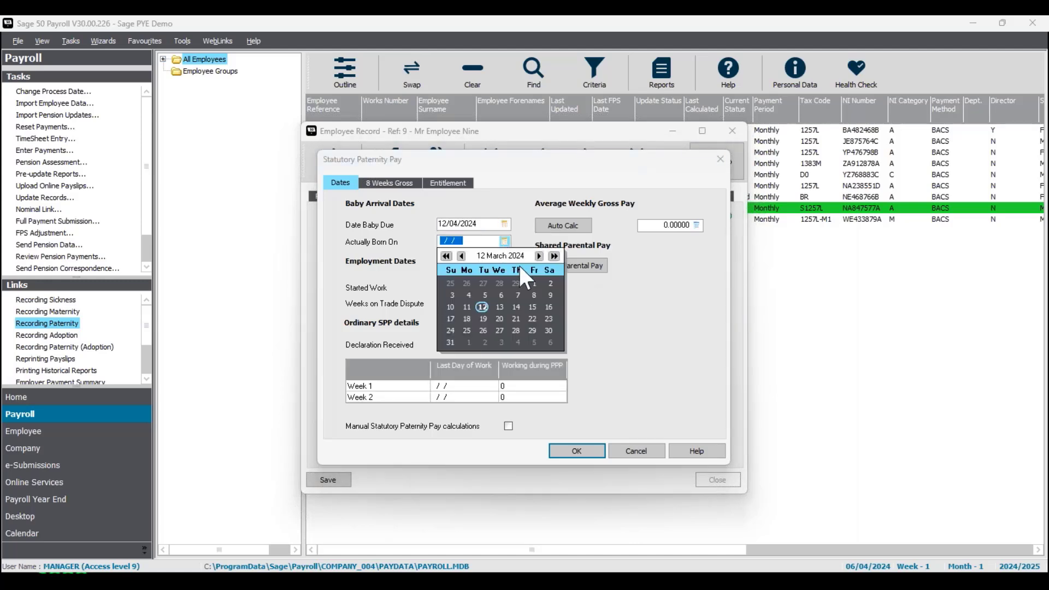
click(539, 256)
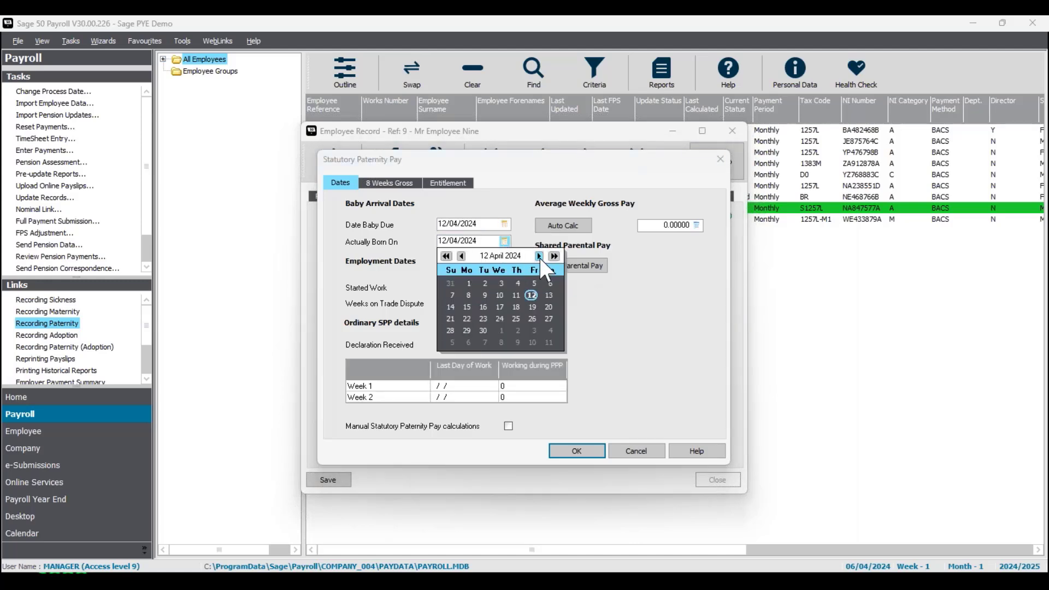
click(515, 295)
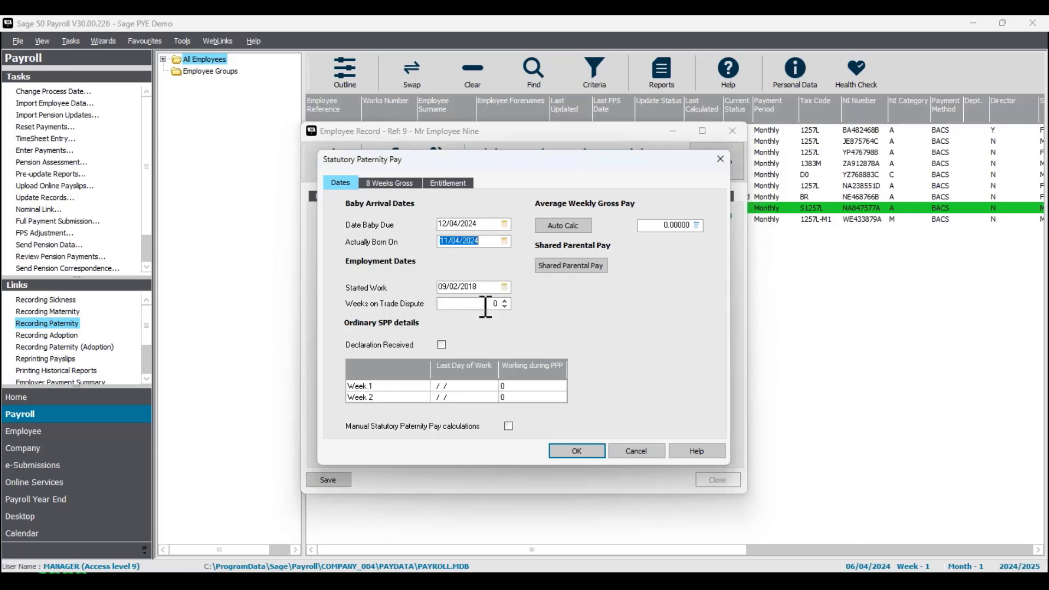
- Mark the paternity declaration as received and automatically calculate the average weekly gross pay
click(441, 344)
click(562, 225)
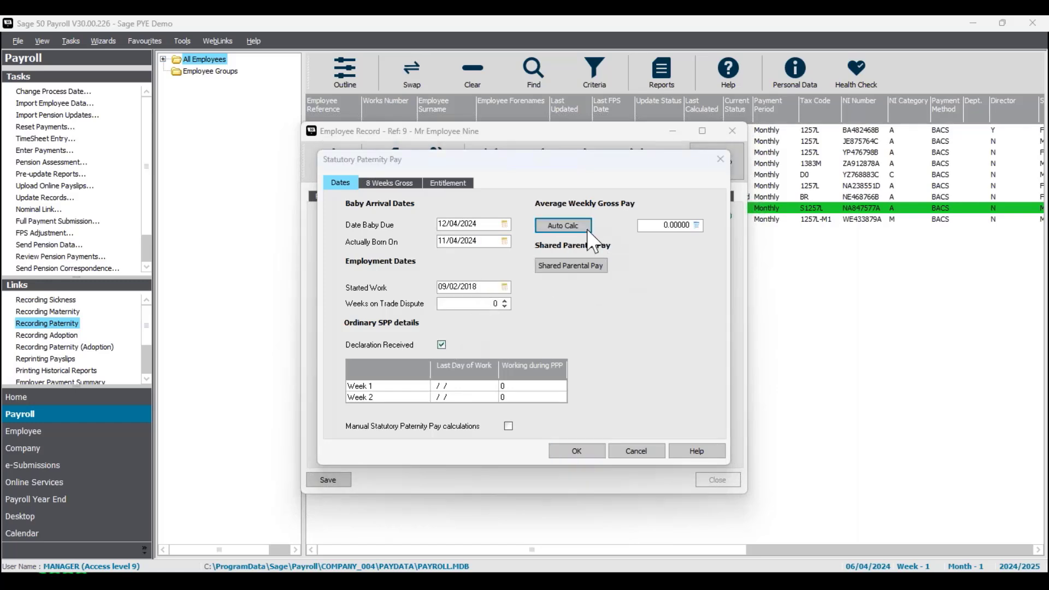
click(541, 344)
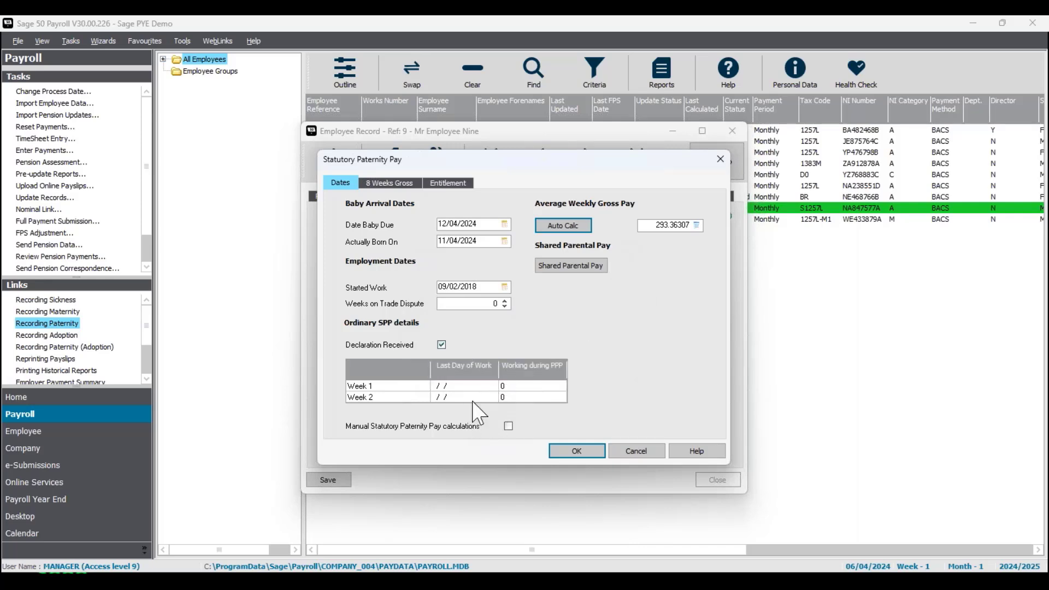
- Set the last day of work for paternity week 1 to 11/04/2024 and confirm two weeks of Statutory Paternity Pay
click(460, 386)
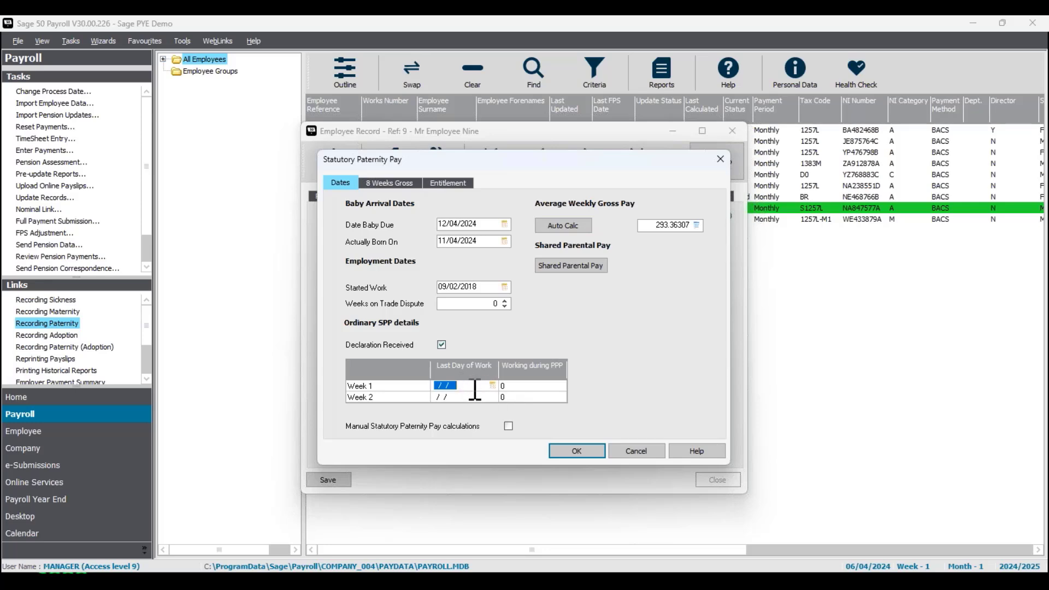
click(492, 386)
click(533, 398)
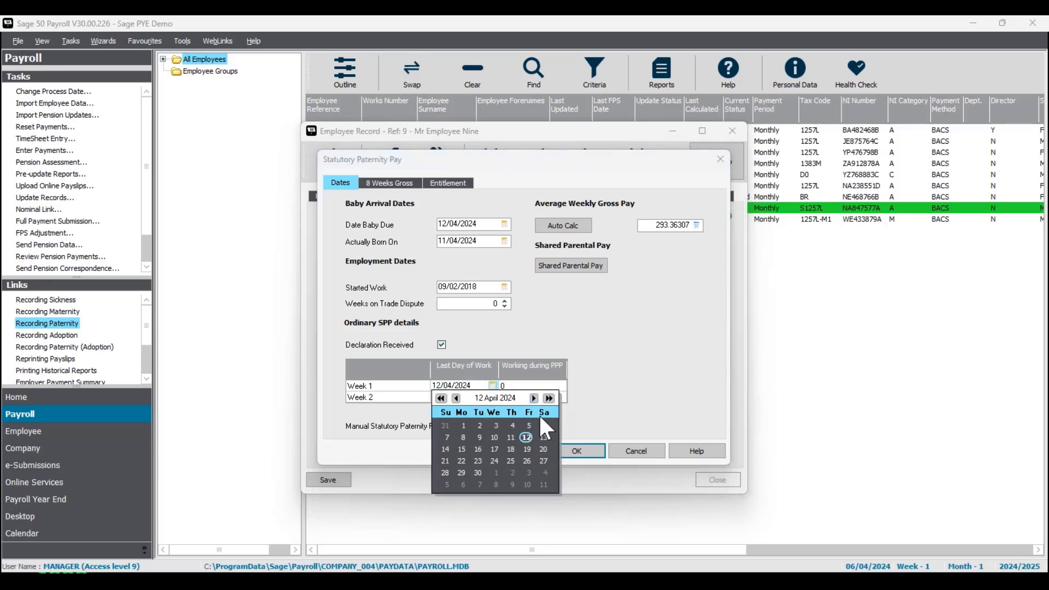
click(509, 437)
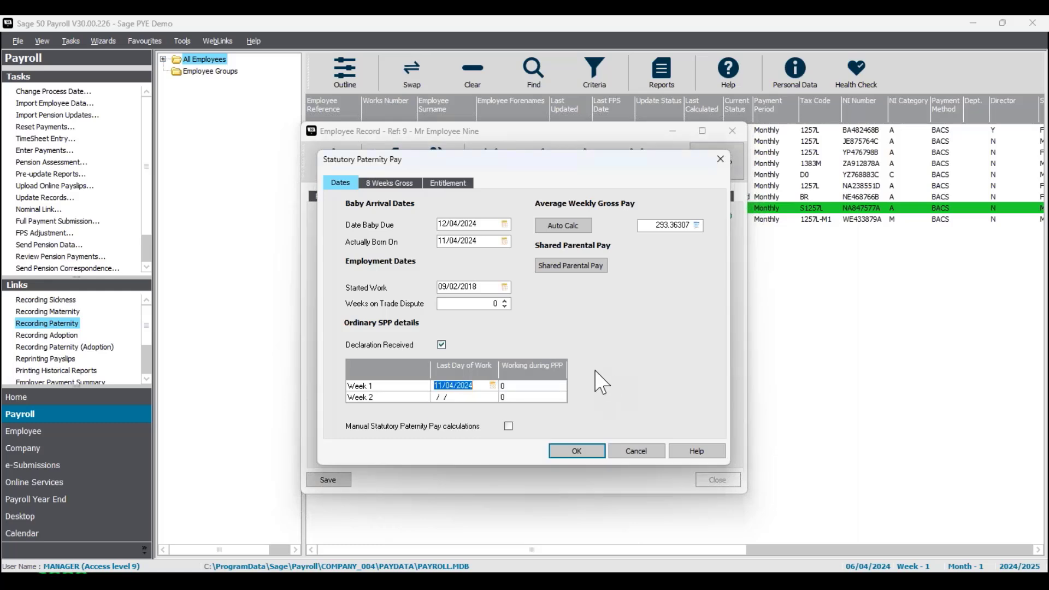
click(493, 386)
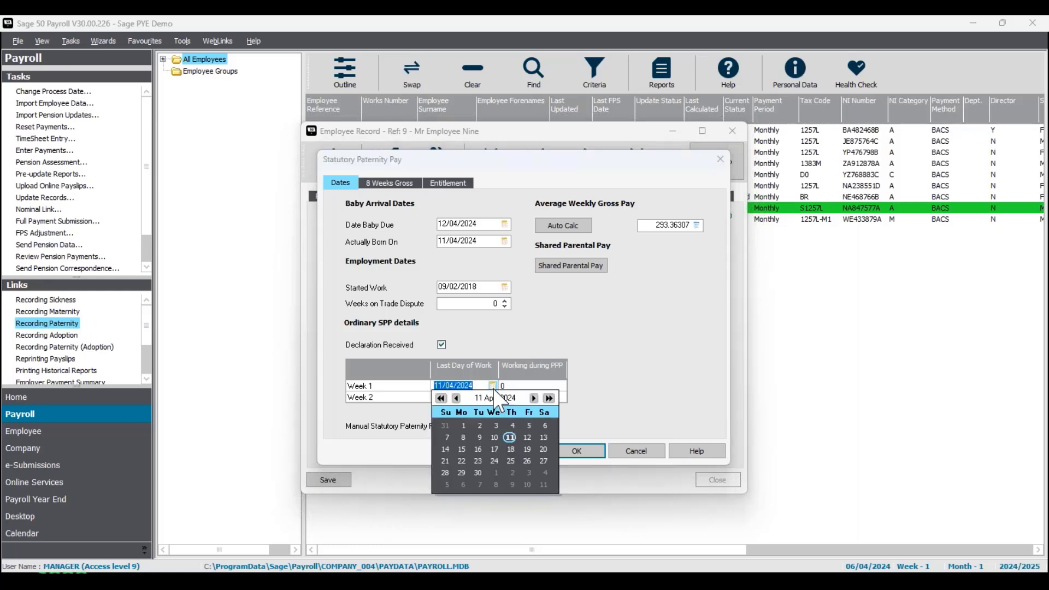
click(510, 436)
click(540, 392)
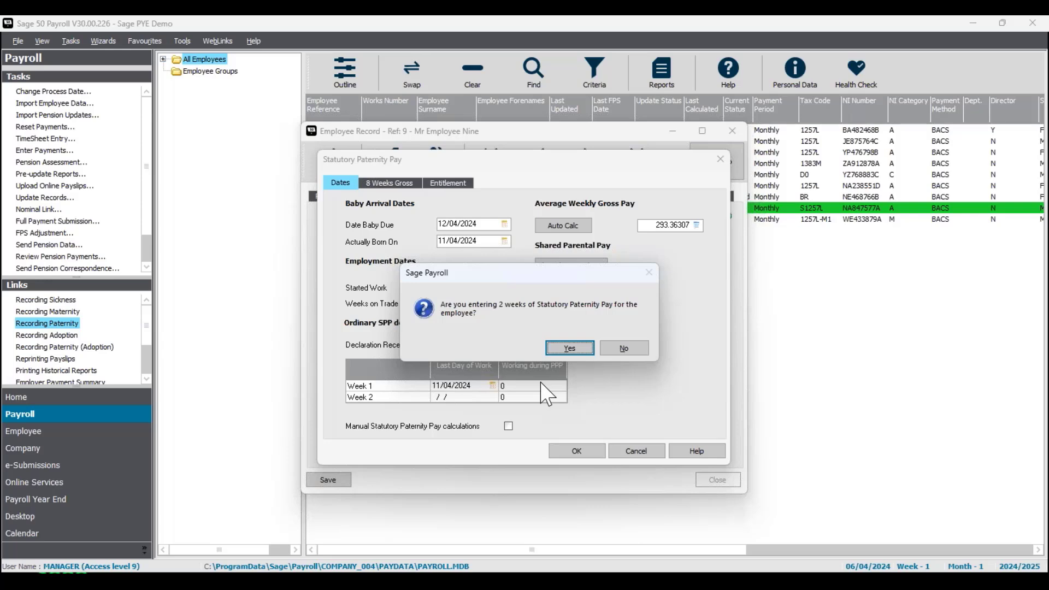
click(570, 349)
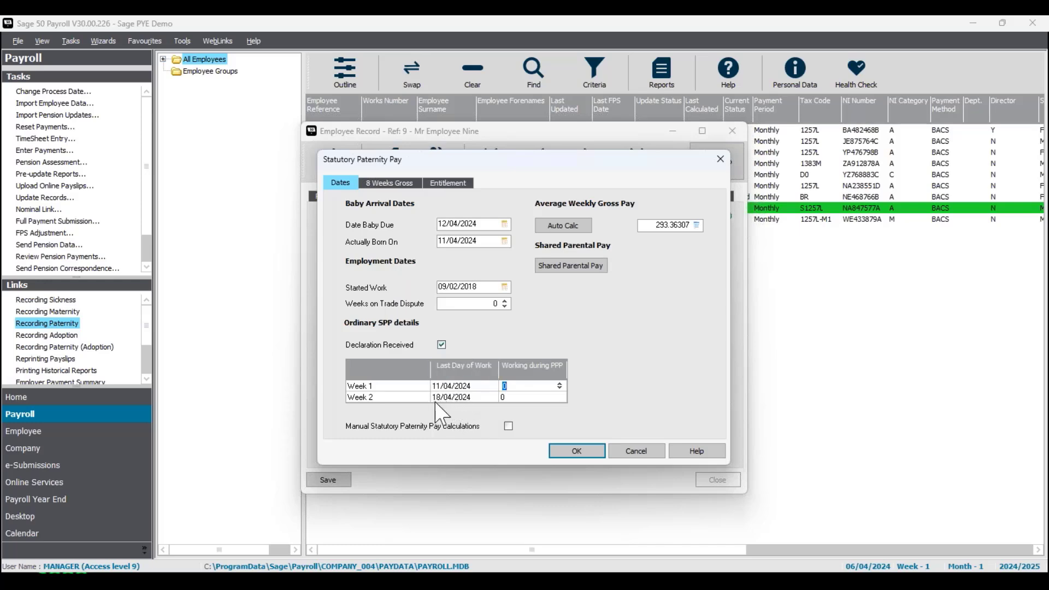
- Set the last day of work for paternity week 2 to 25/07/2024
click(476, 399)
click(492, 397)
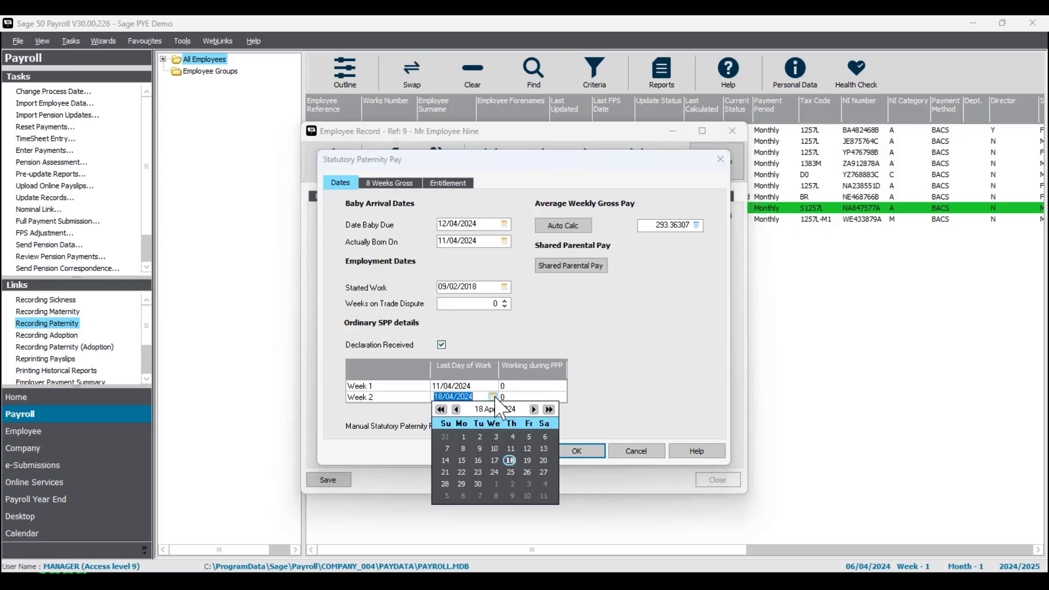
click(534, 409)
click(533, 409)
click(534, 409)
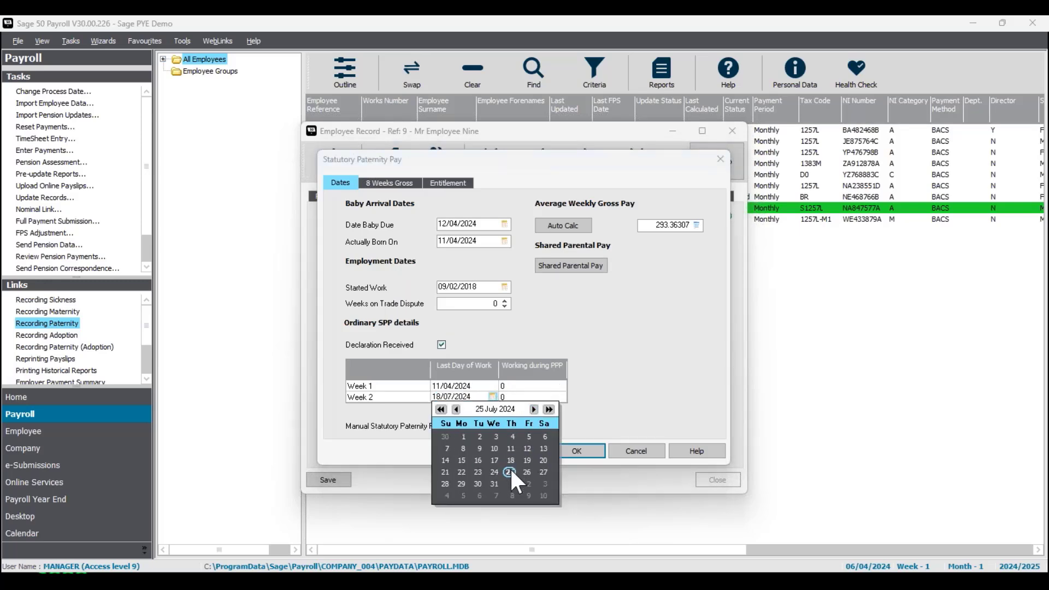
click(509, 472)
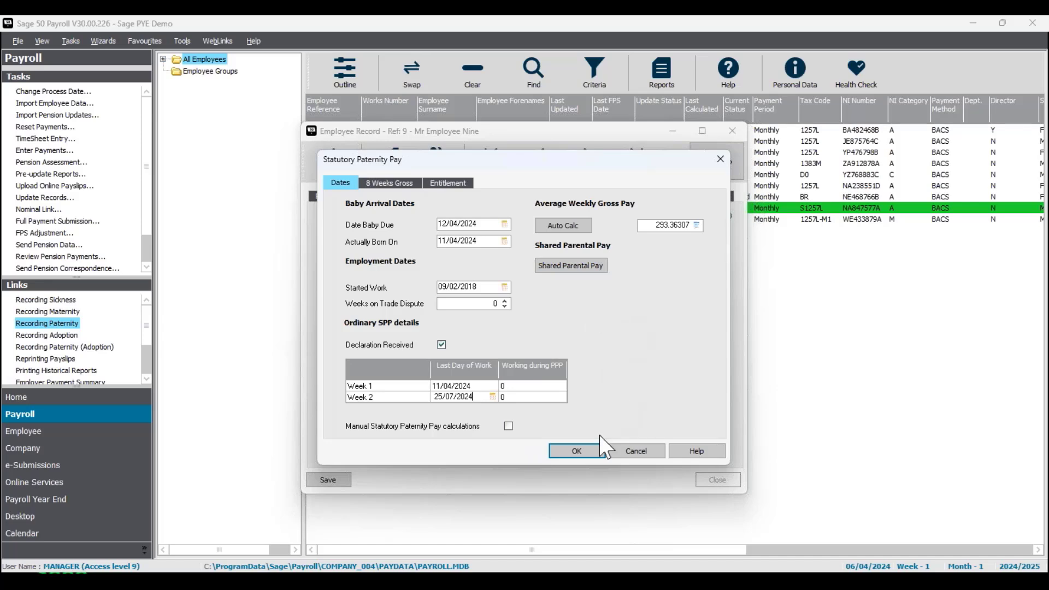
- Accept the paternity pay details and the declaration reminder, save the employee record and close it
click(588, 453)
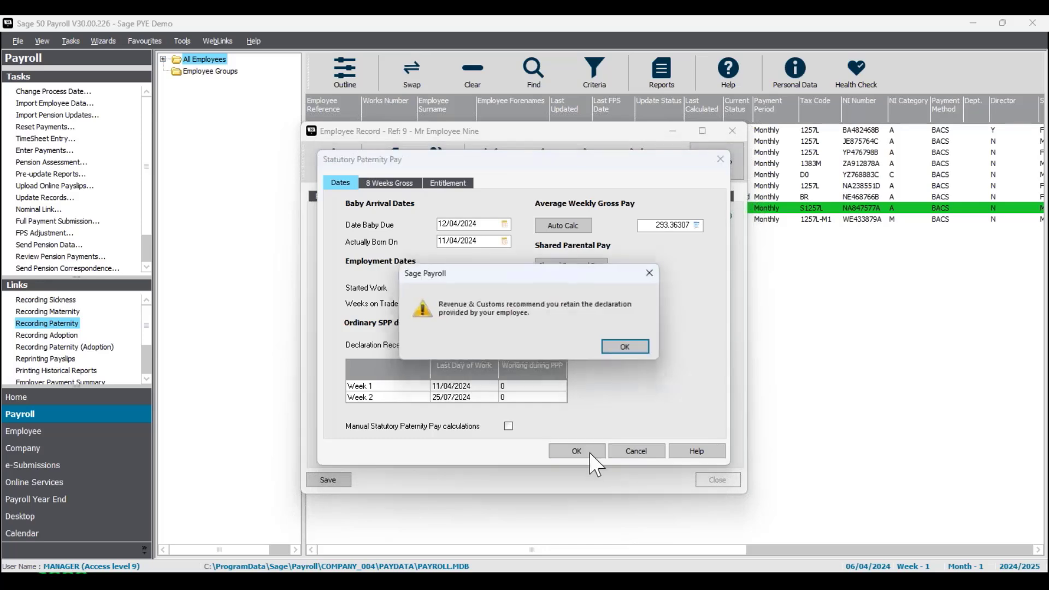
click(626, 347)
click(333, 480)
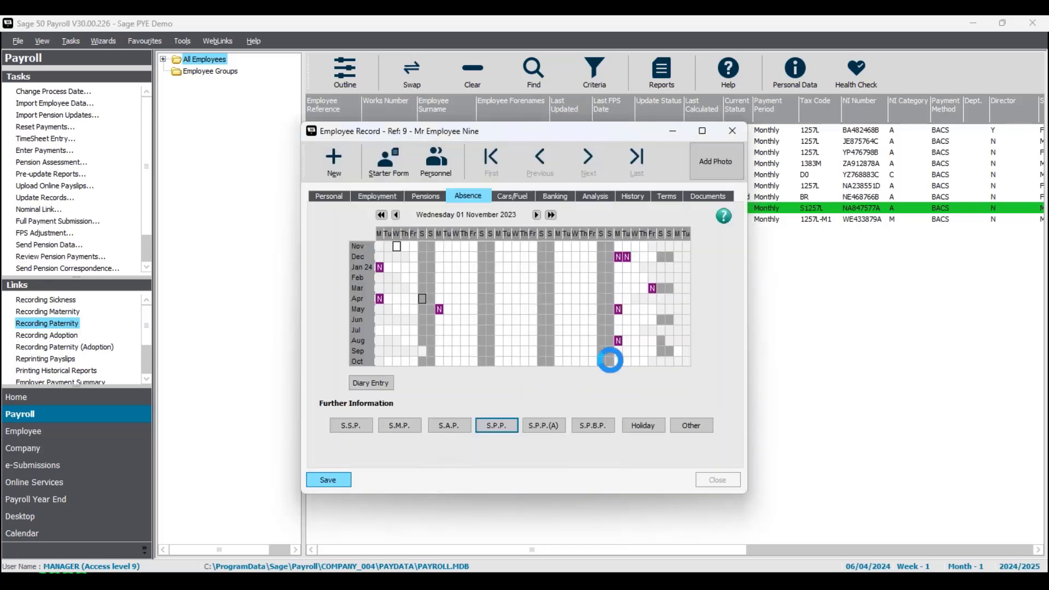
click(732, 130)
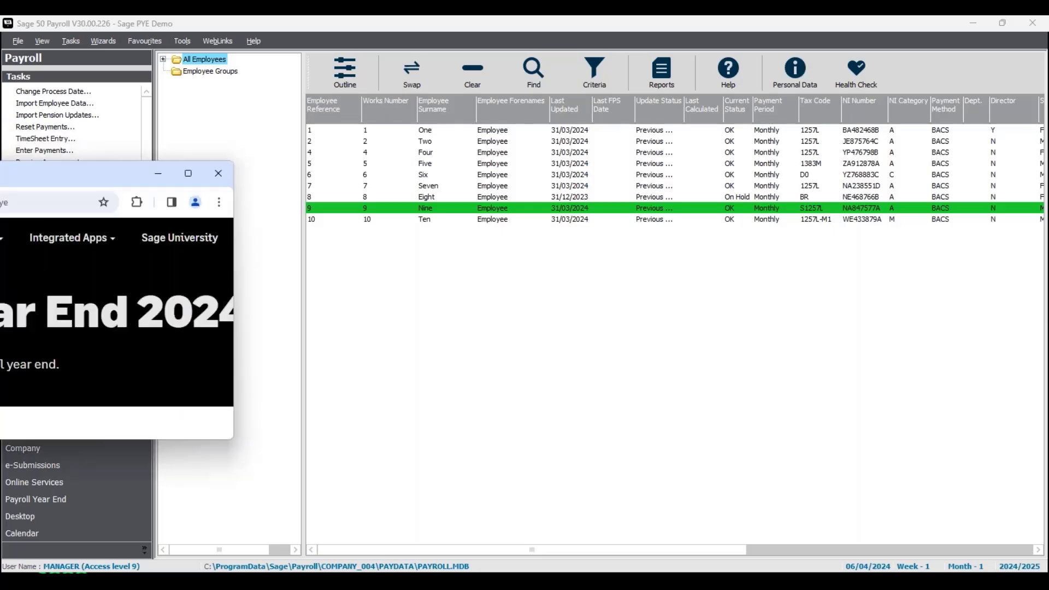
- Switch to the Sage Help Centre in Chrome and open "What's new in Sage 50 Payroll v30" from the Sage 50 Payroll year end hub
drag(0, 169, 316, 21)
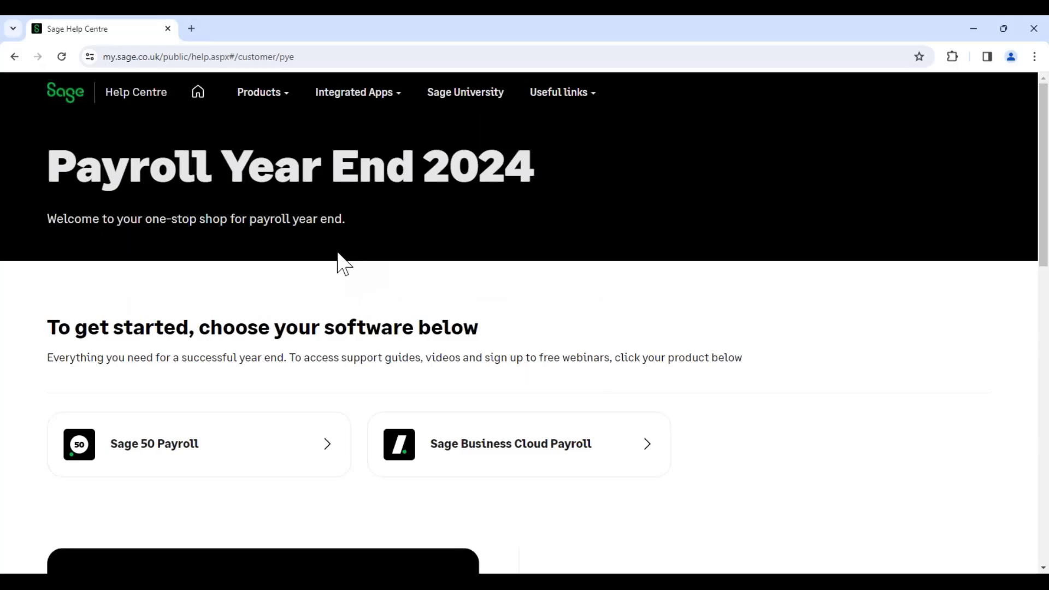
click(213, 466)
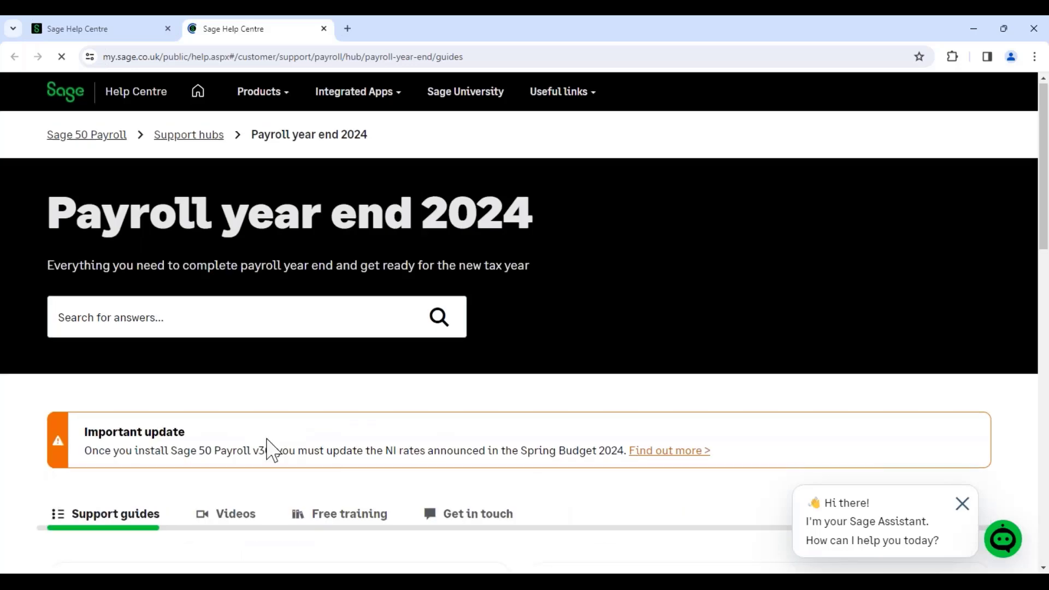
scroll(267, 442, down, 3)
scroll(267, 436, down, 5)
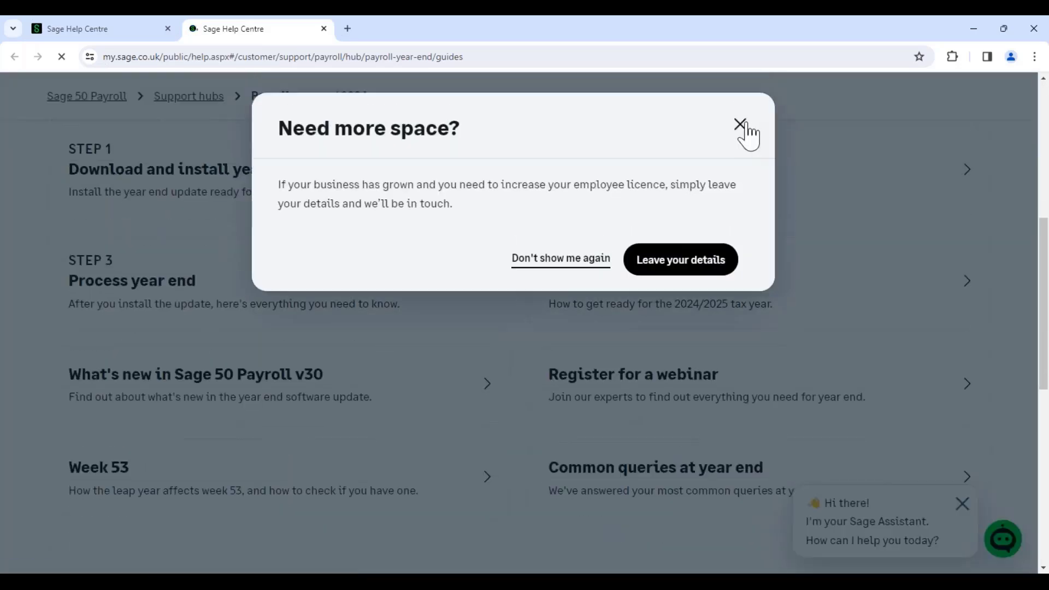
click(741, 127)
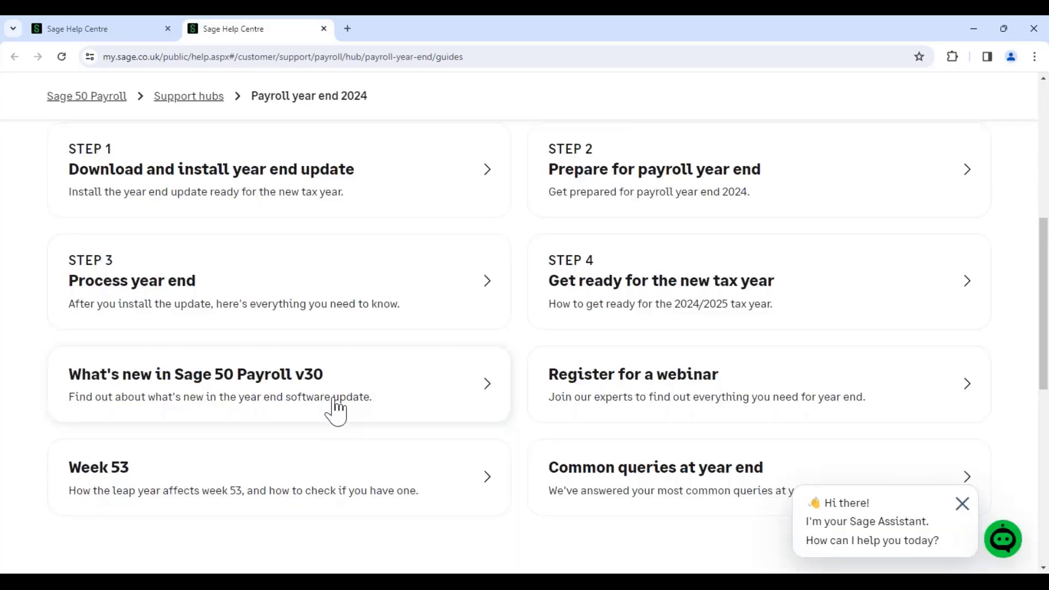
click(361, 384)
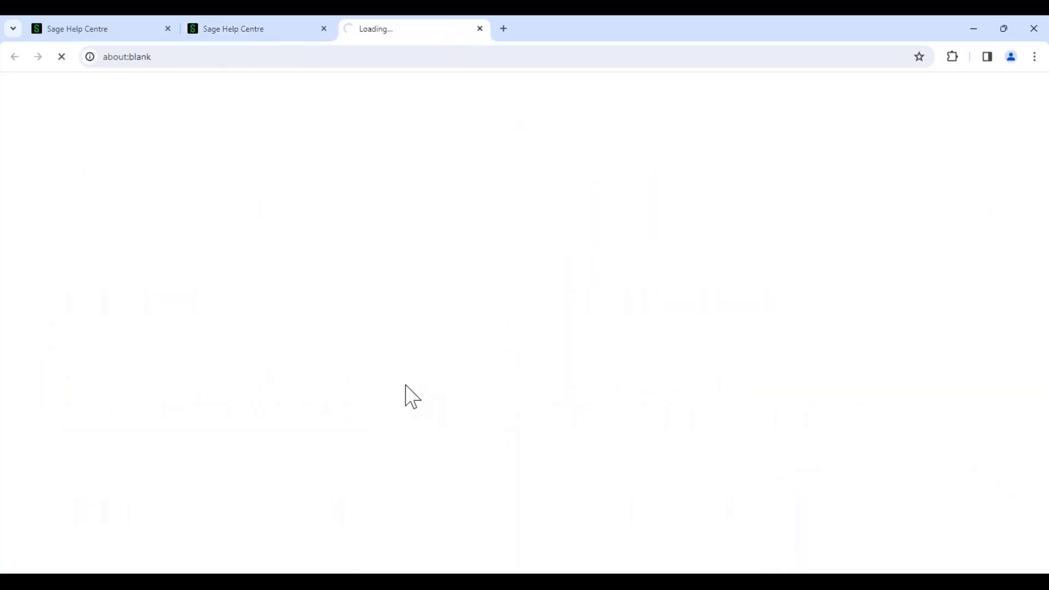
- Review the guide's 2024/2025 legislation, Home page, P45 values and Pensions Data Exchange sections, and return to Sage 50 Payroll
scroll(457, 350, down, 5)
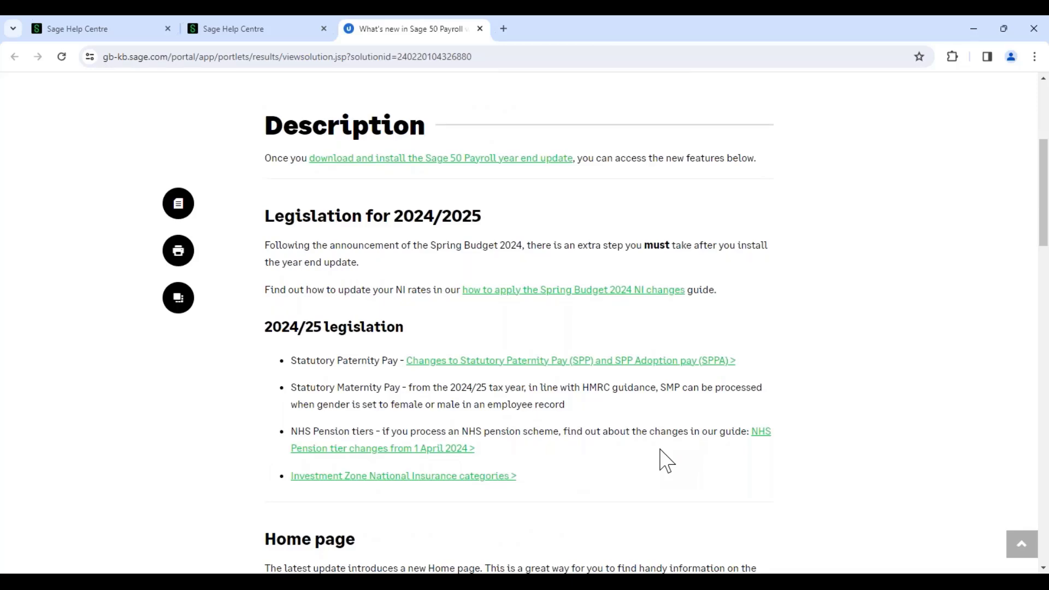
scroll(658, 461, down, 3)
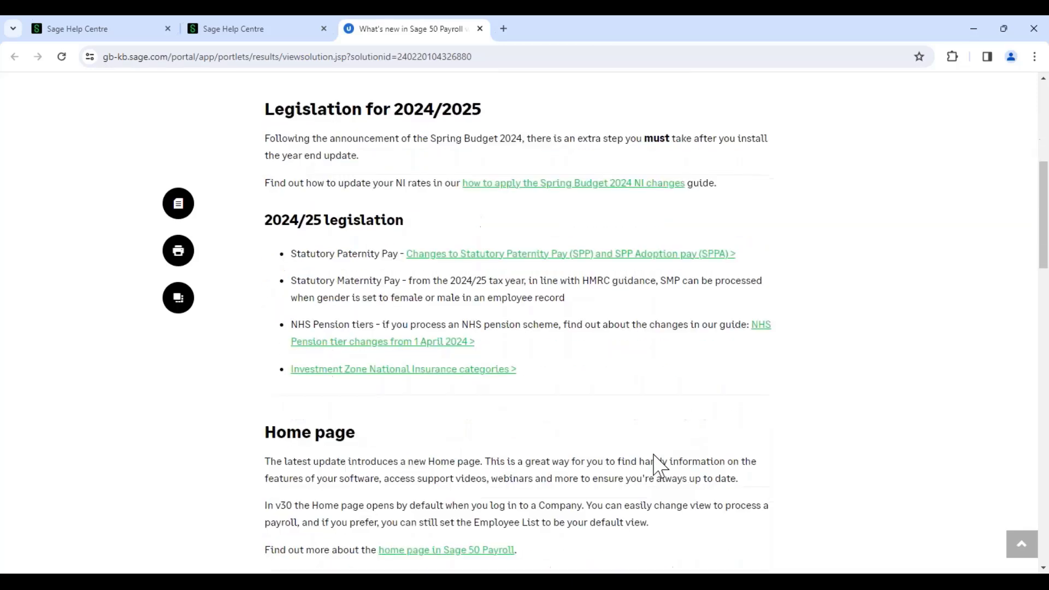
scroll(671, 469, down, 2)
scroll(679, 461, down, 2)
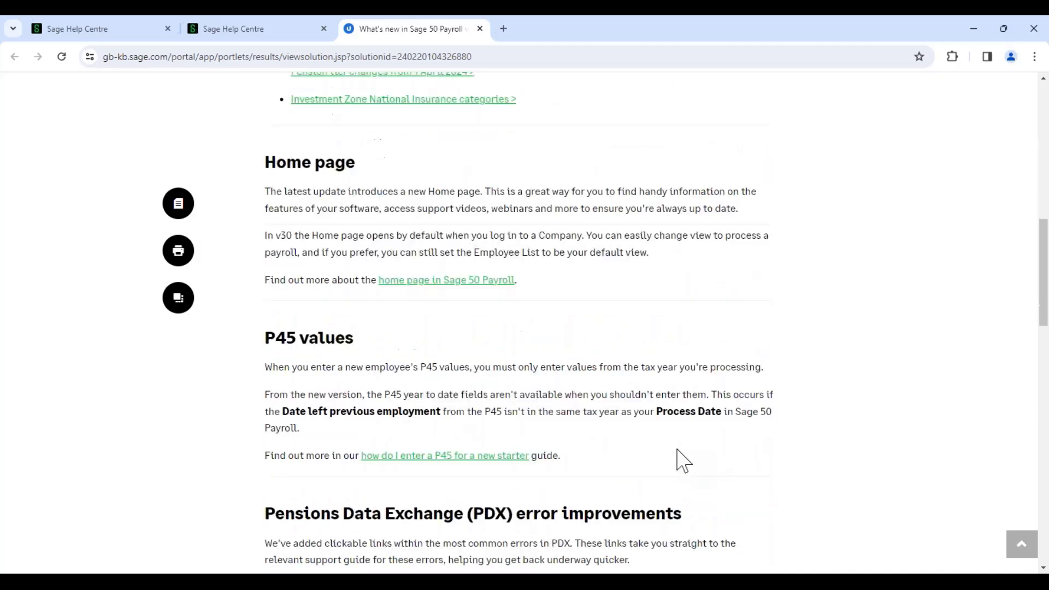
scroll(679, 456, down, 2)
scroll(679, 445, up, 2)
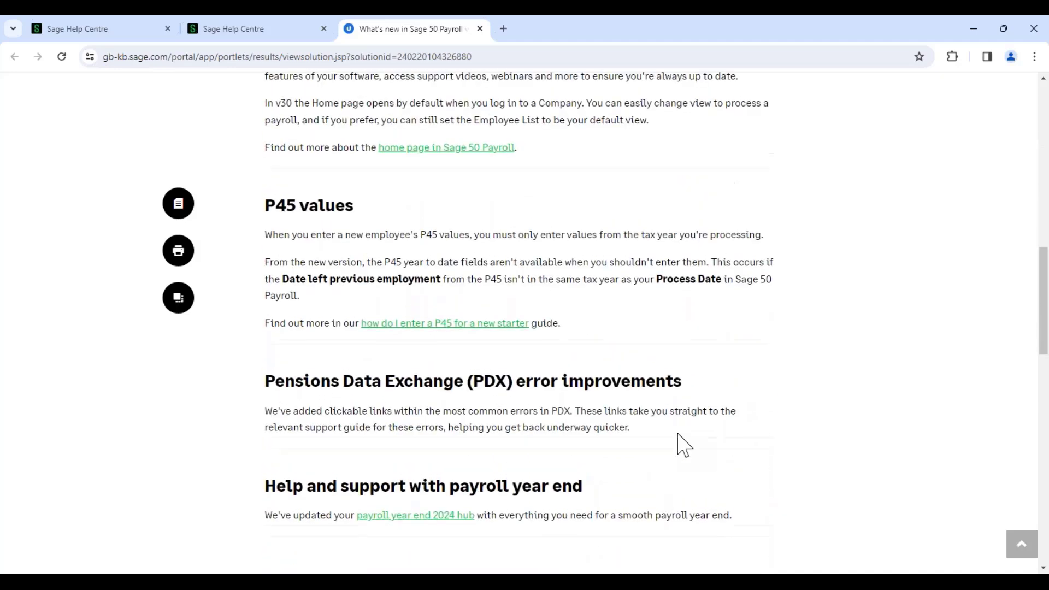
click(973, 28)
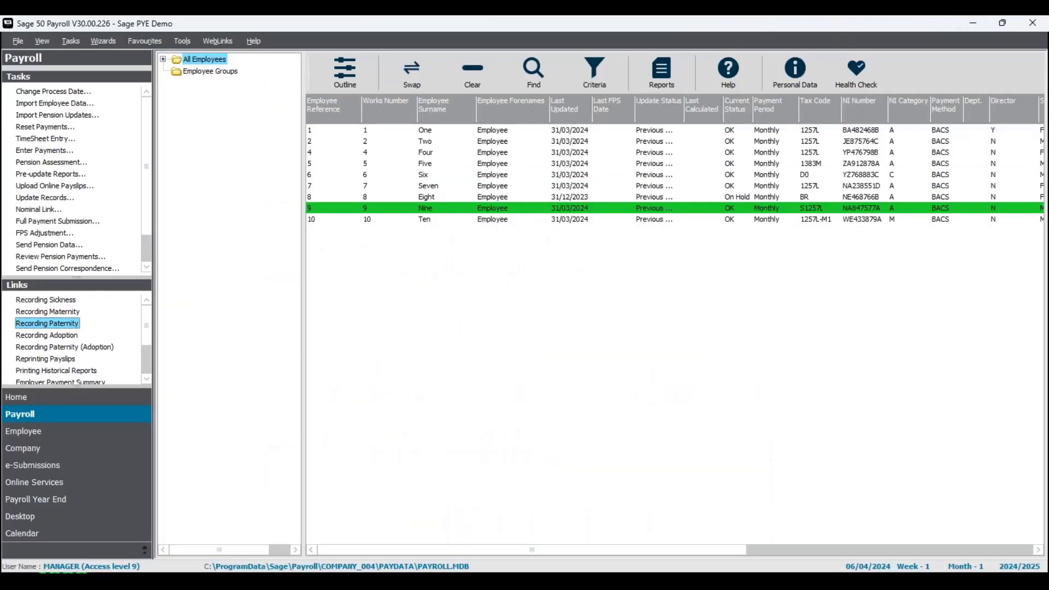